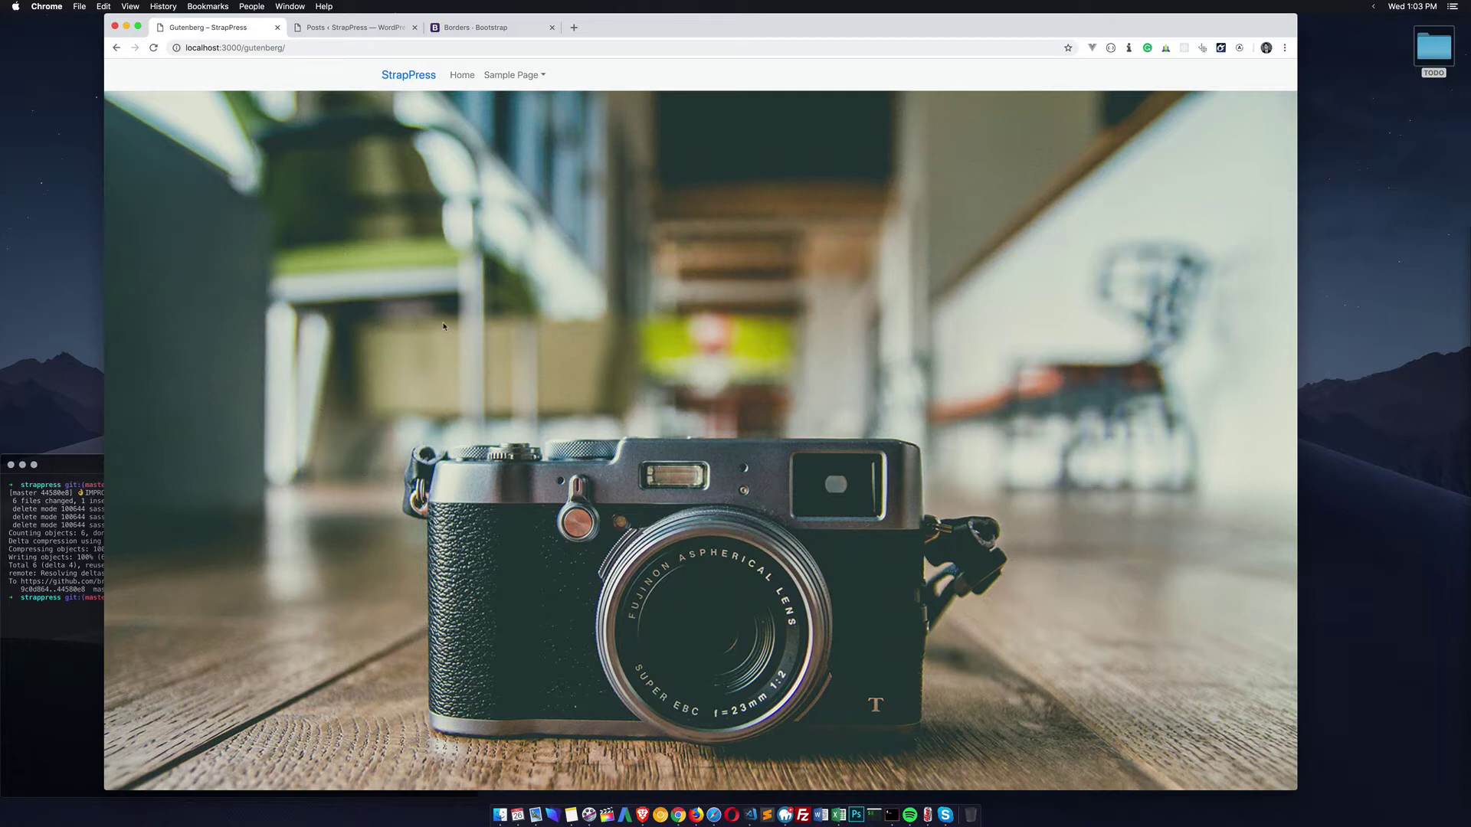
Open the Gutenberg post and insert a Columns block below the intro paragraph.
{"action": "scroll", "coordinate": [443, 326], "scroll_direction": "down", "scroll_amount": 8}
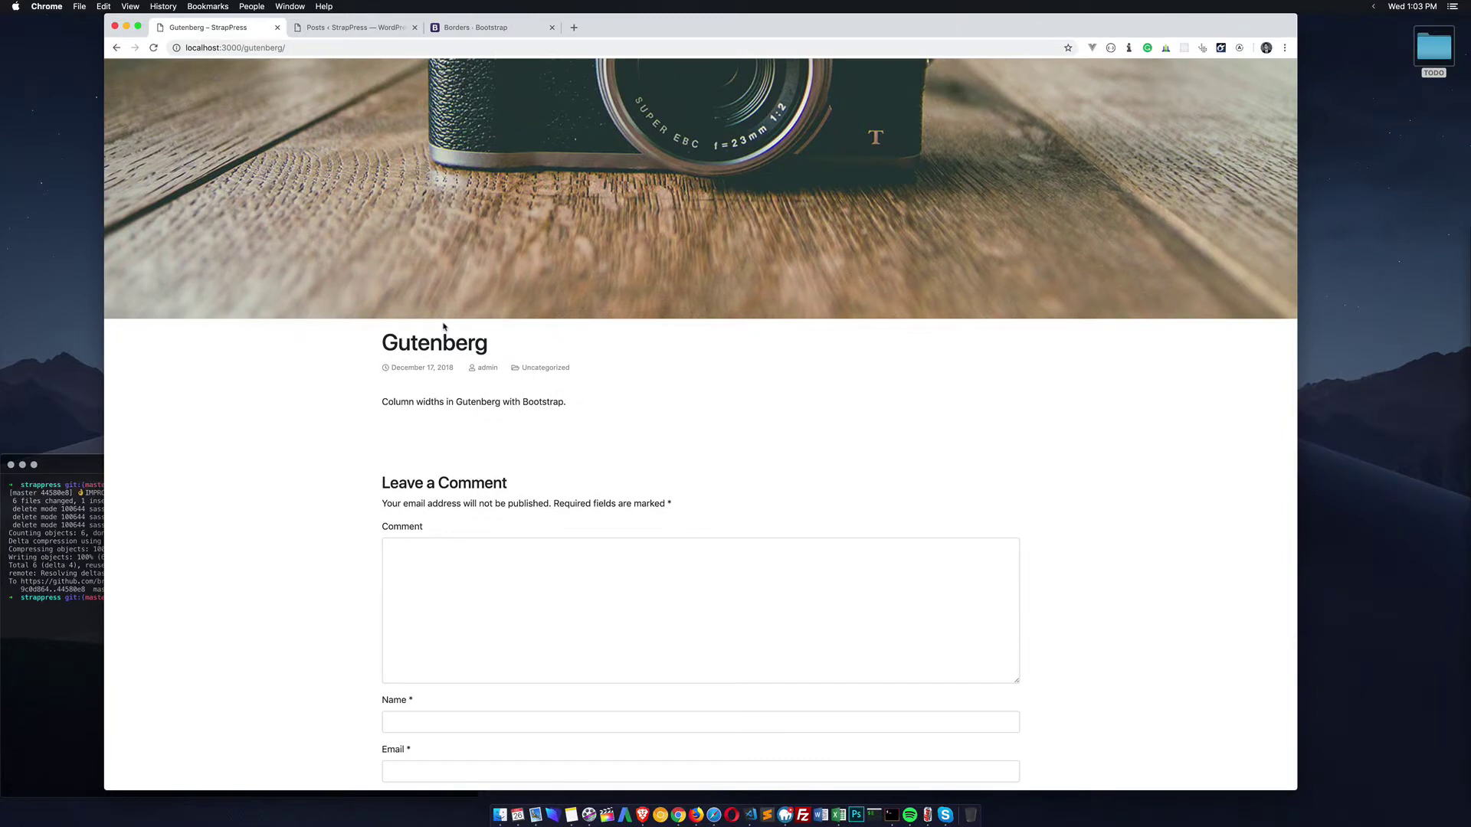
{"action": "scroll", "coordinate": [443, 326], "scroll_direction": "up", "scroll_amount": 8}
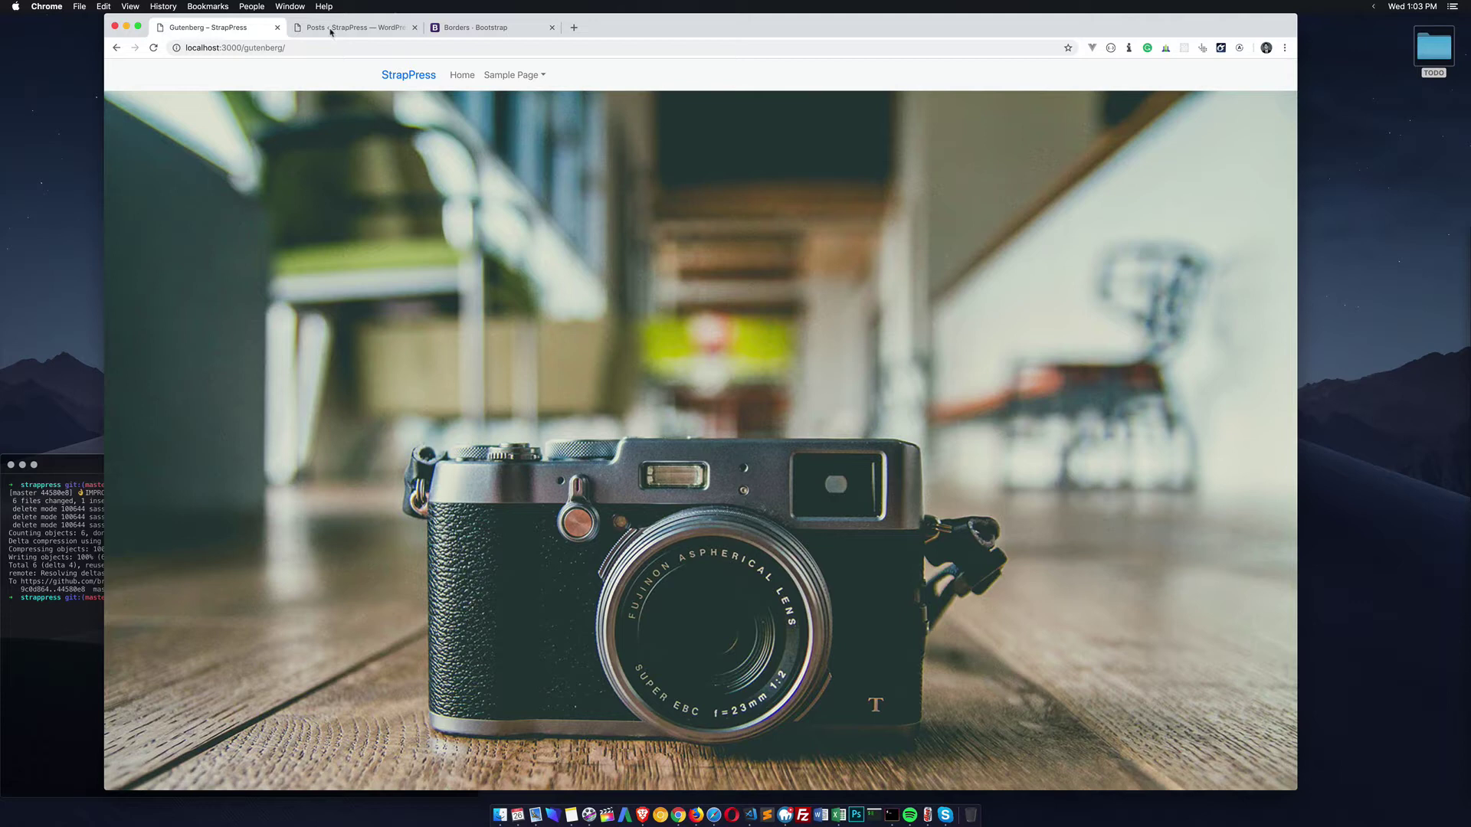
{"action": "left_click", "coordinate": [331, 29]}
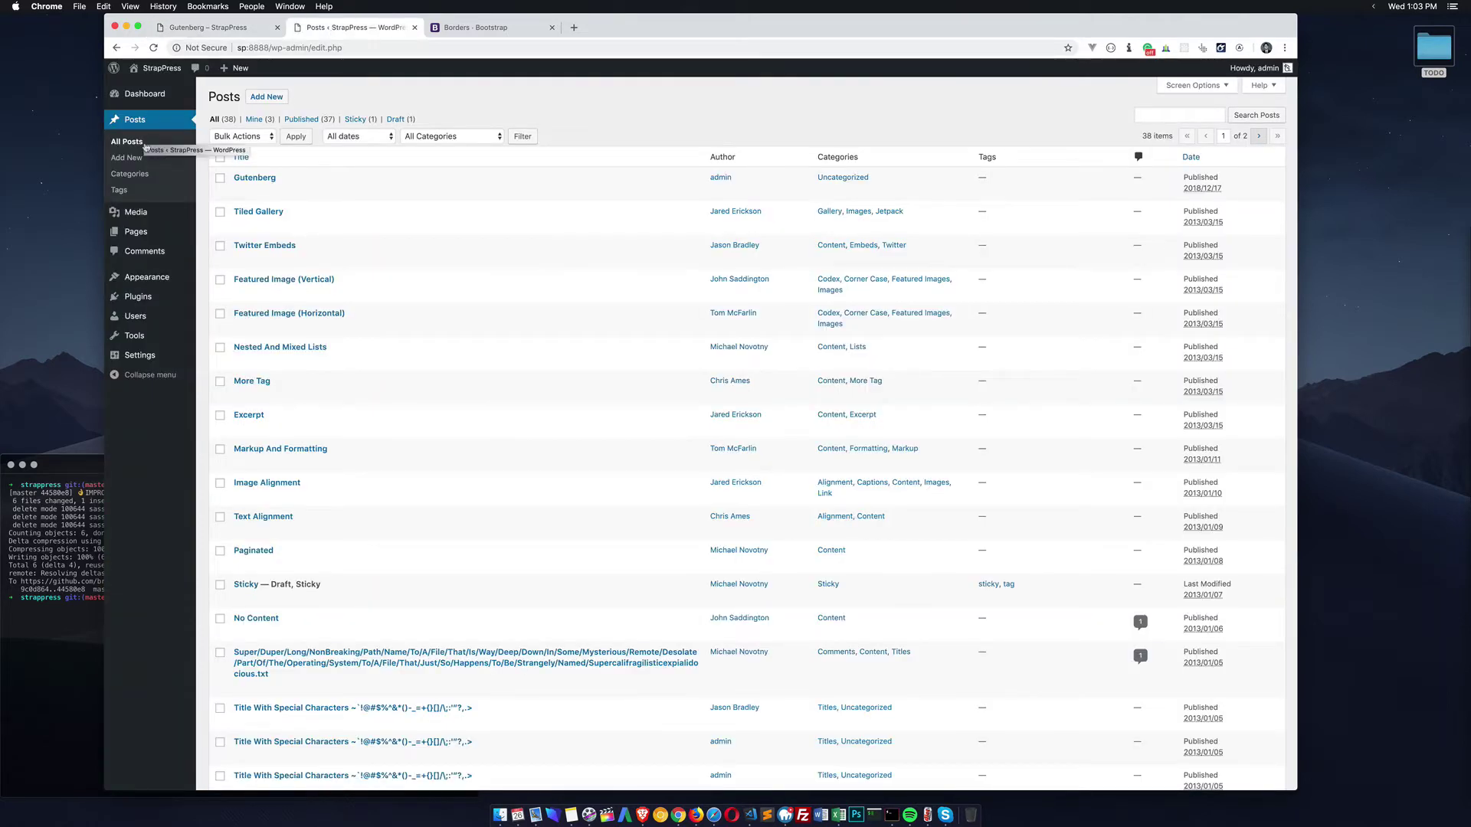
{"action": "left_click", "coordinate": [239, 191]}
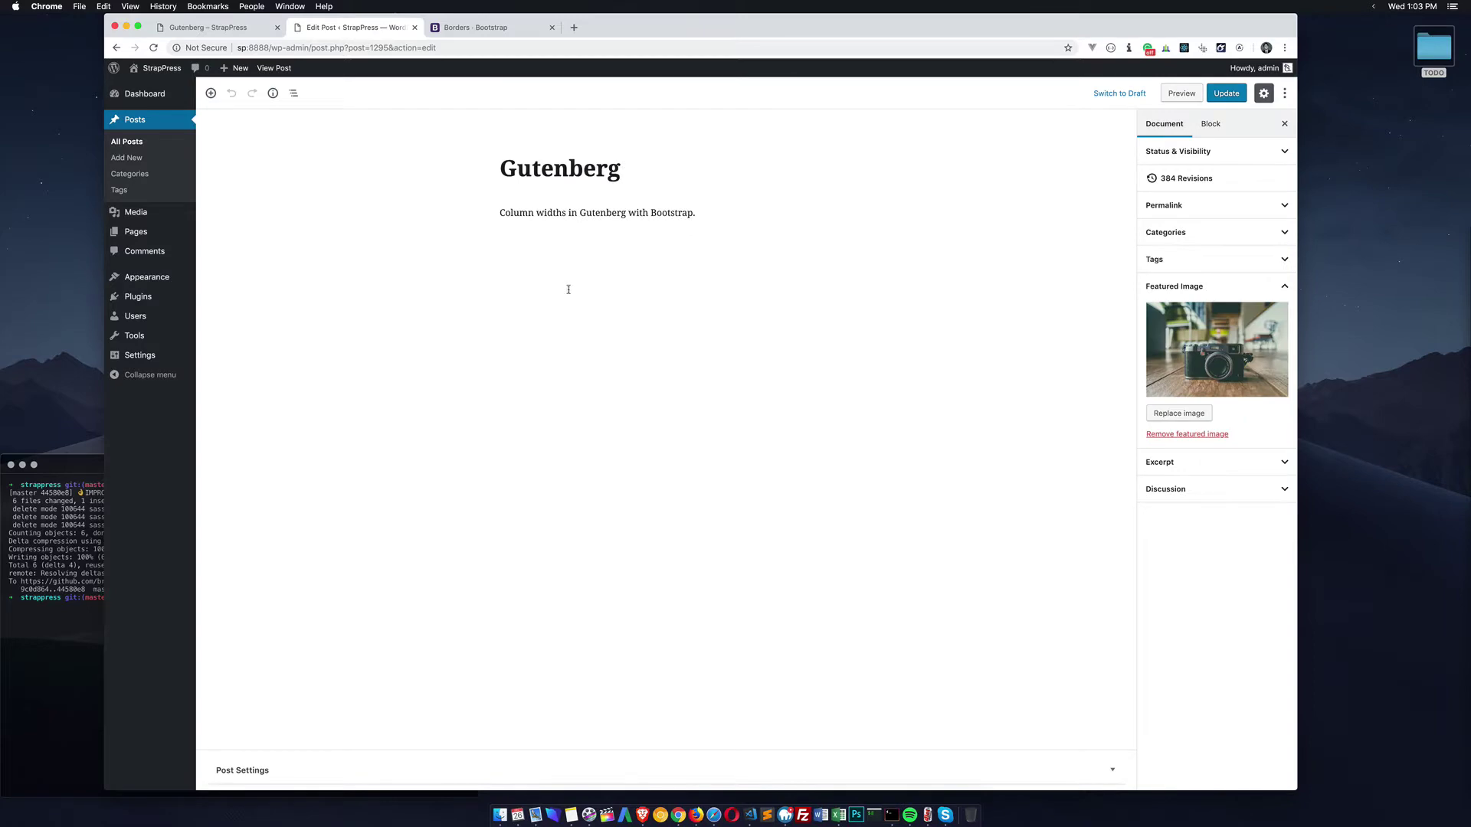
{"action": "left_click", "coordinate": [210, 93]}
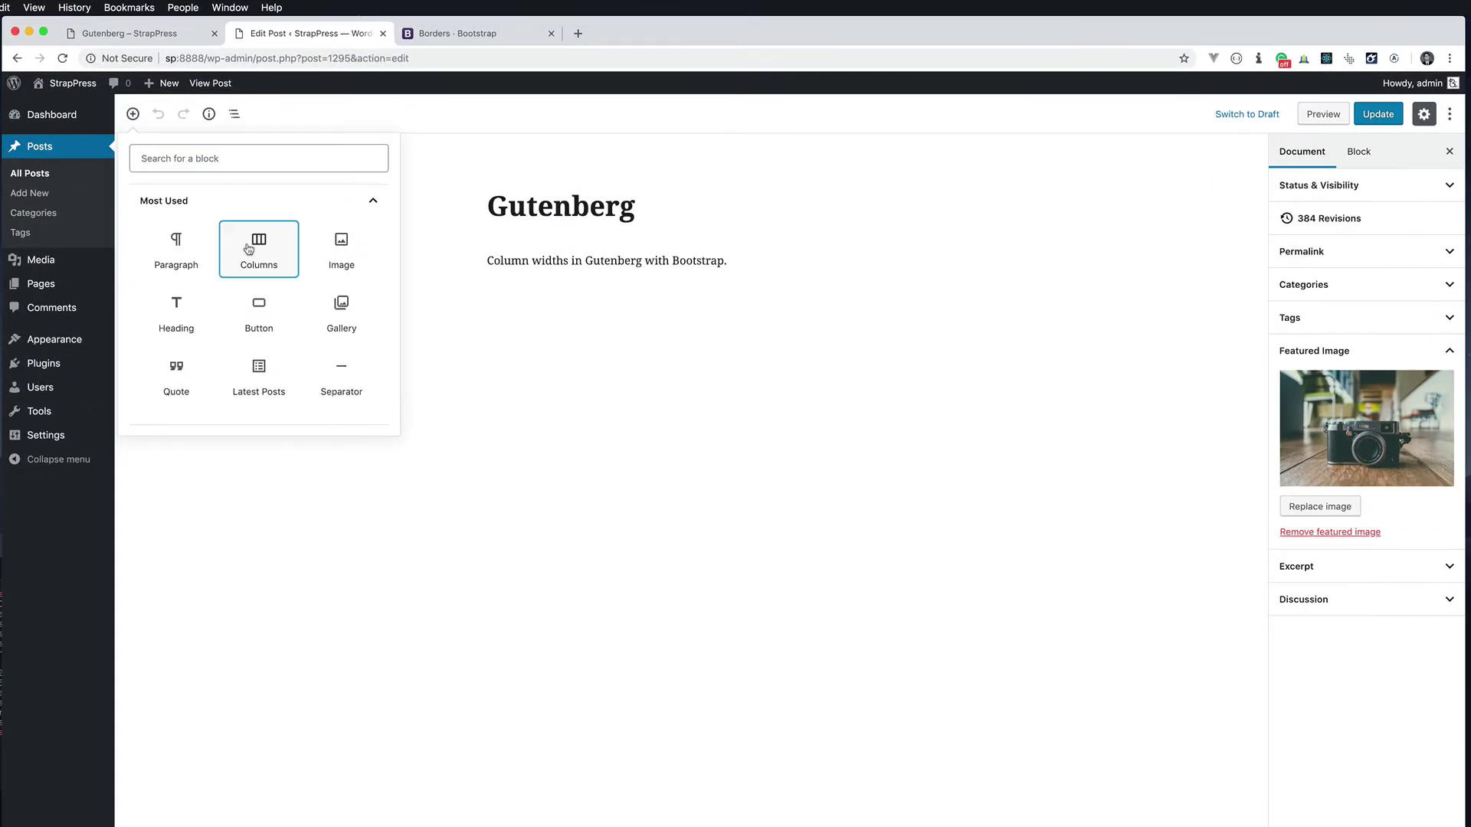
{"action": "left_click", "coordinate": [257, 241]}
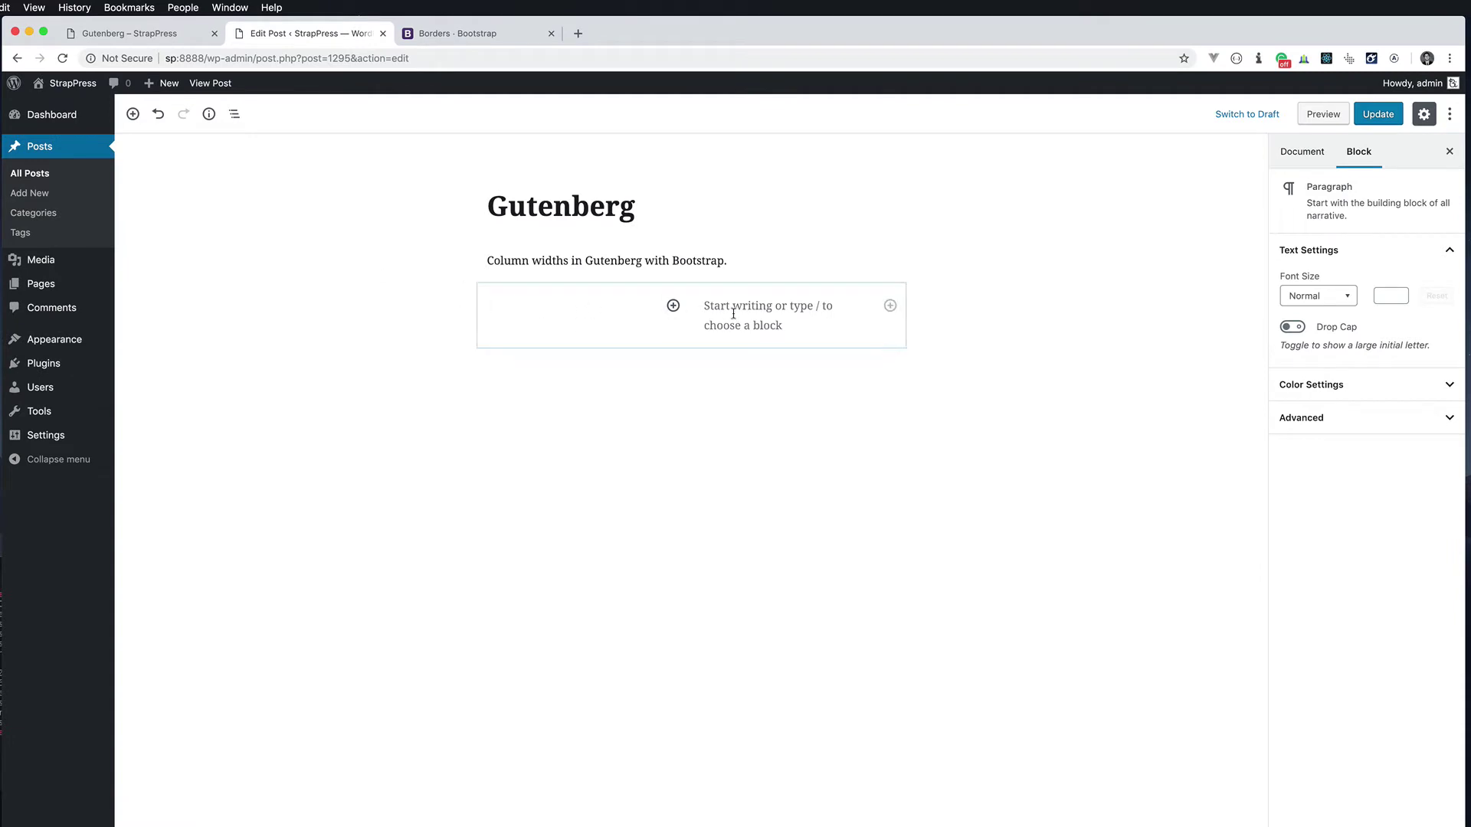
Use the block outline to inspect the columns and select the parent Columns block.
{"action": "left_click", "coordinate": [235, 117]}
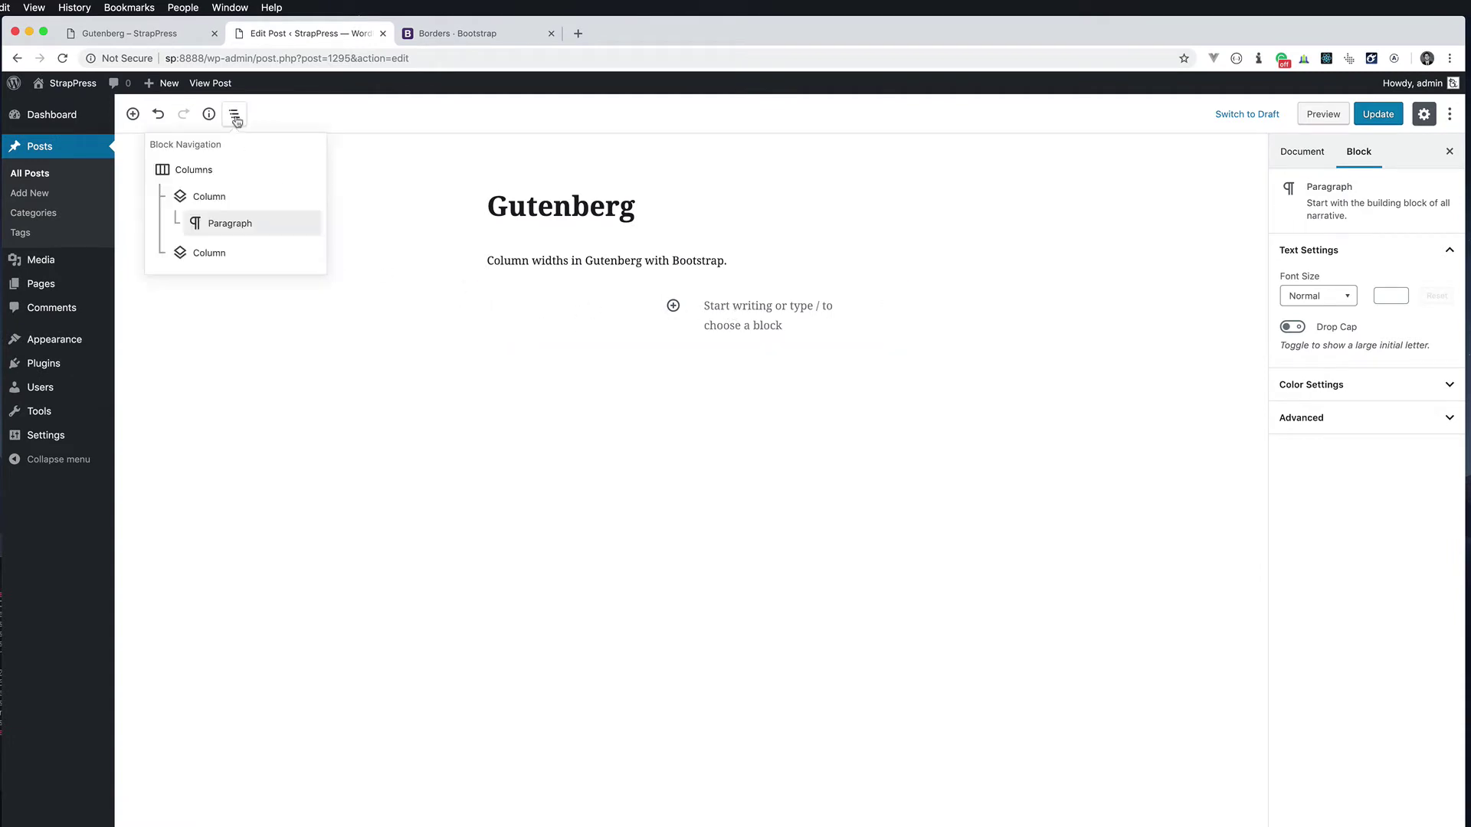
{"action": "left_click", "coordinate": [217, 255]}
{"action": "left_click", "coordinate": [222, 112]}
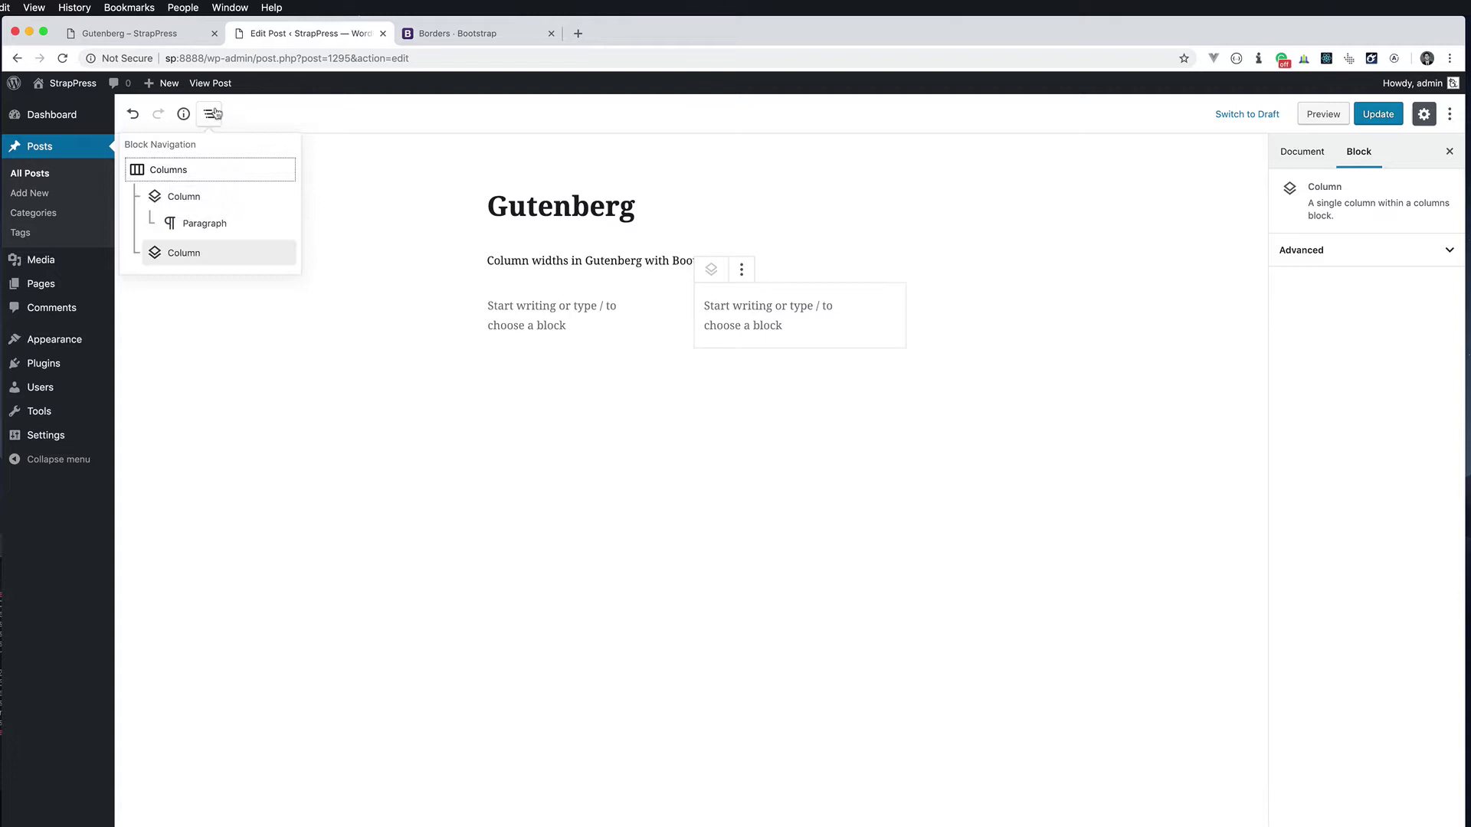
{"action": "left_click", "coordinate": [193, 176]}
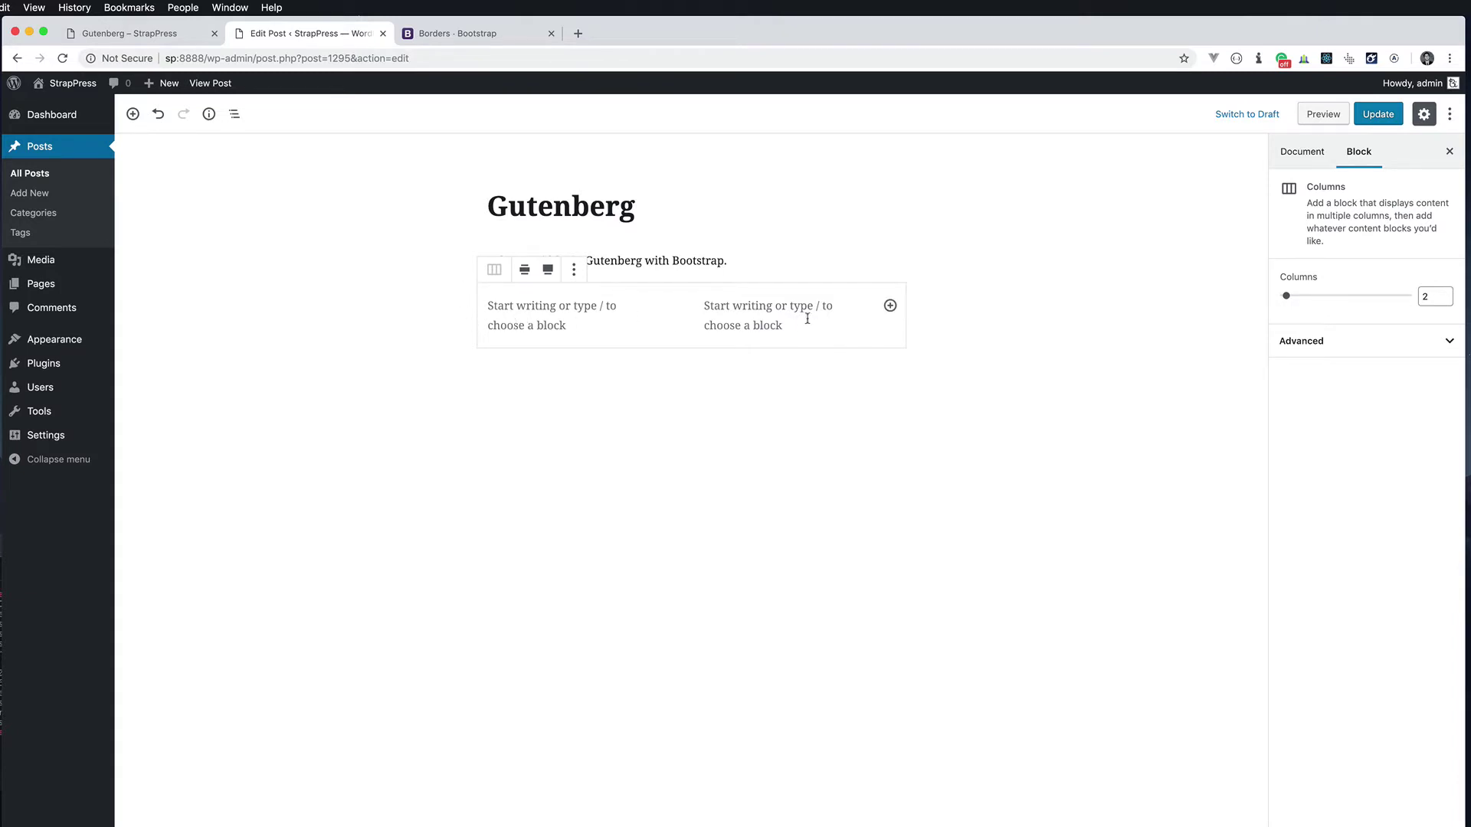
Paste generated lorem ipsum into both left and right columns and update the post.
{"action": "left_click", "coordinate": [1258, 60]}
{"action": "scroll", "coordinate": [1149, 153], "scroll_direction": "down", "scroll_amount": 3}
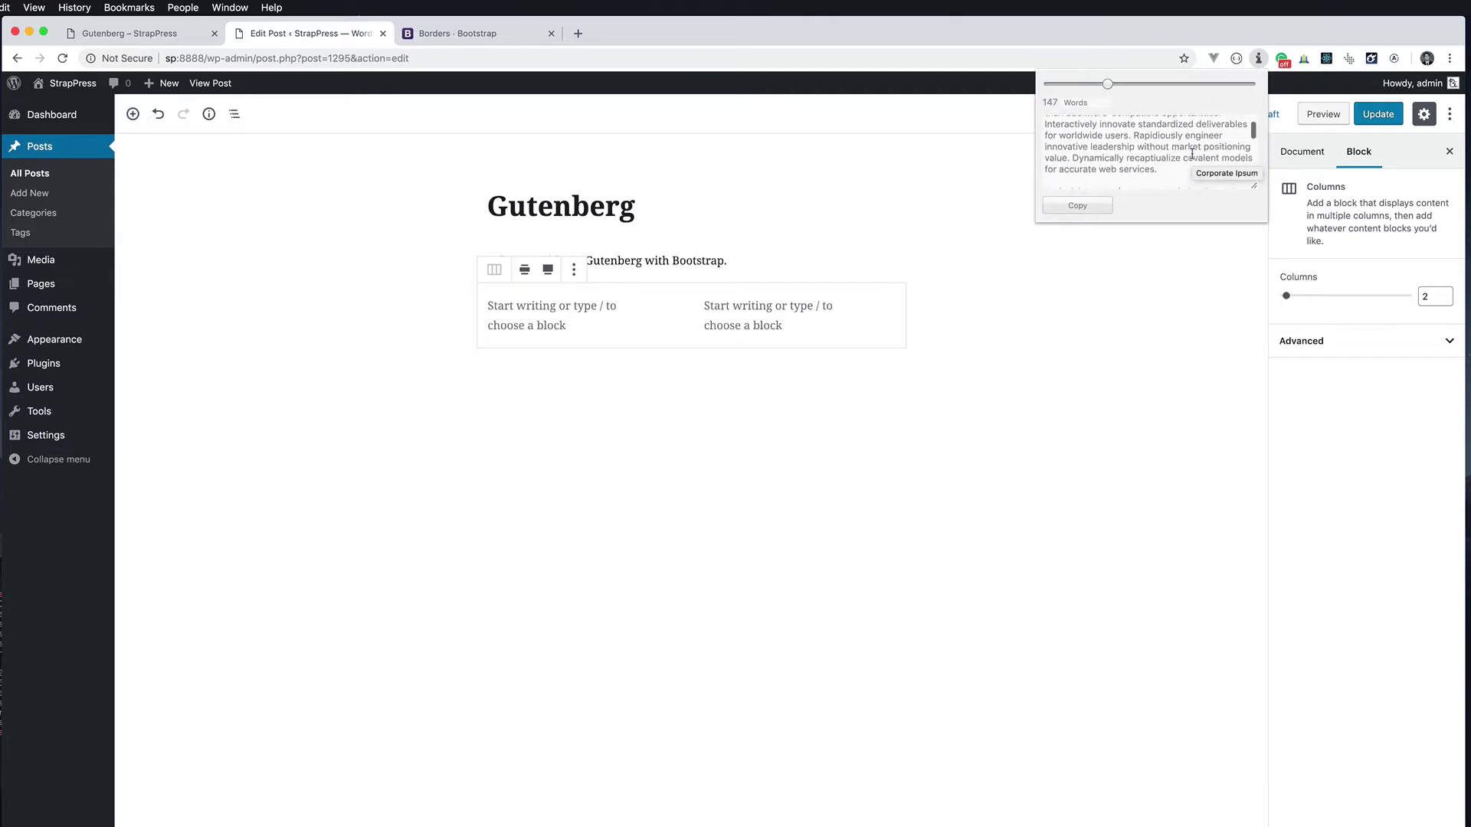
{"action": "left_click", "coordinate": [1157, 169]}
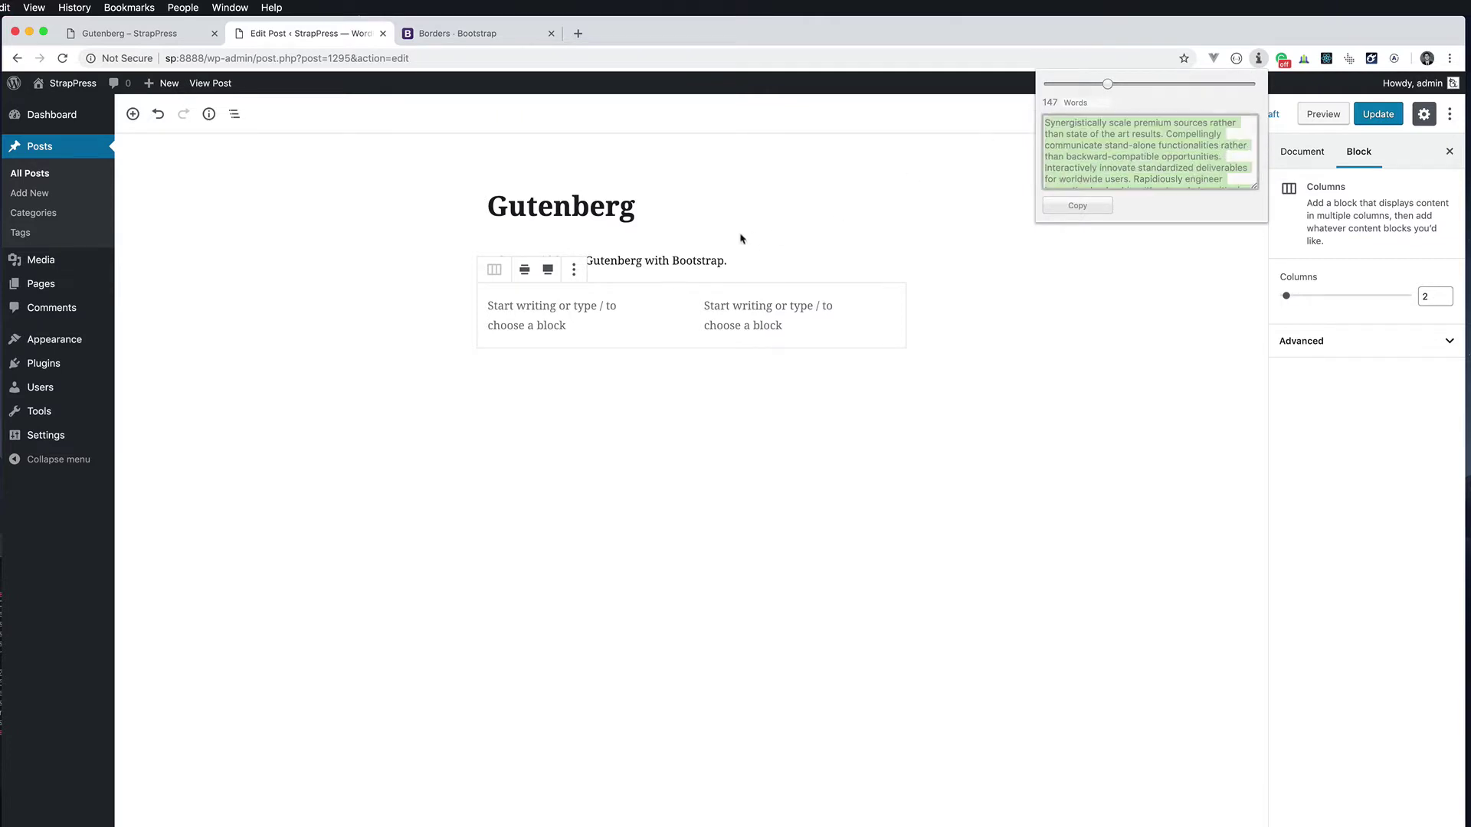
{"action": "left_click", "coordinate": [538, 312]}
{"action": "key", "text": "cmd+v"}
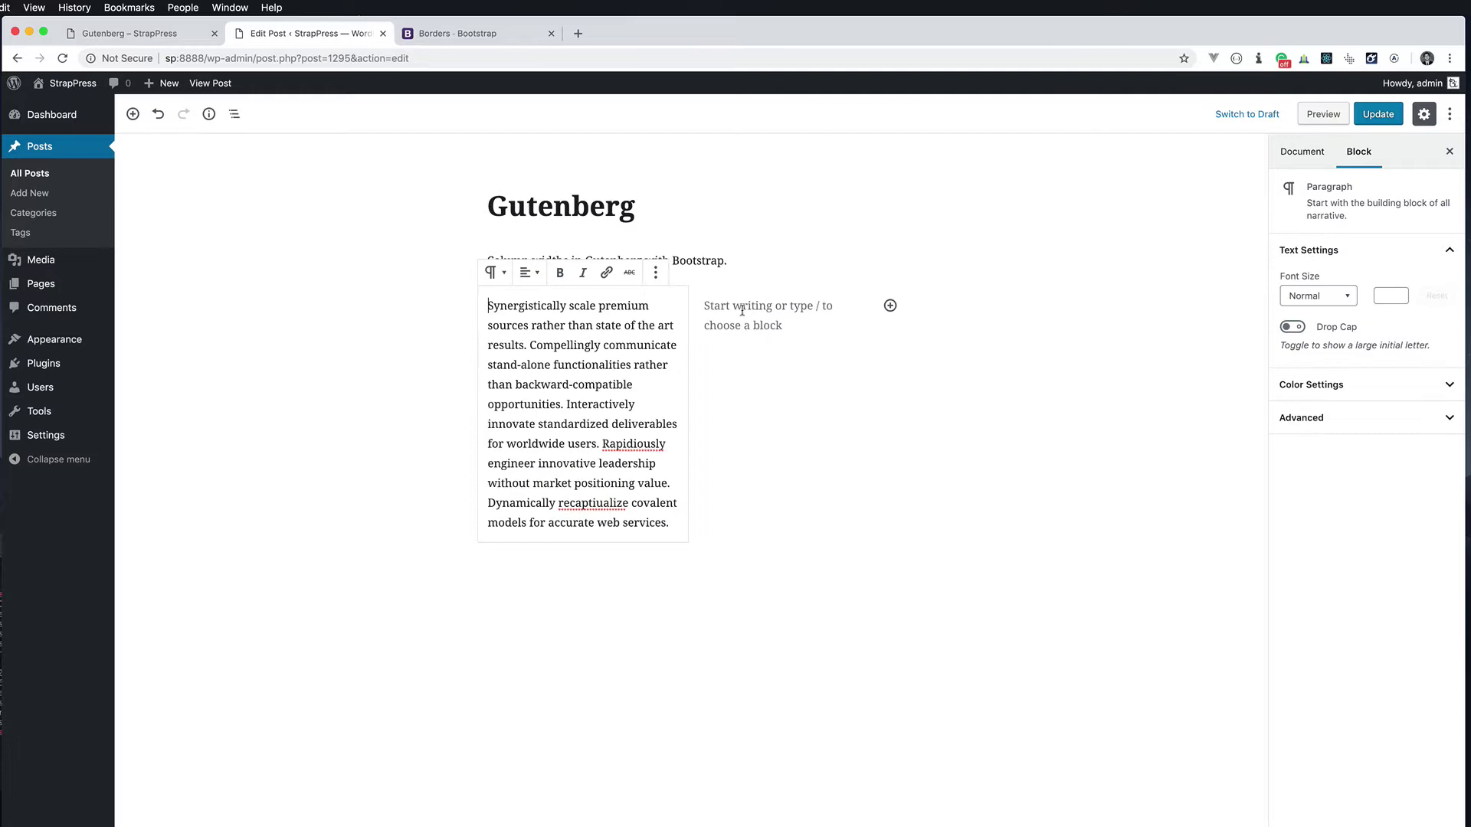
{"action": "left_click", "coordinate": [742, 308]}
{"action": "key", "text": "cmd+v"}
{"action": "left_click", "coordinate": [1378, 114]}
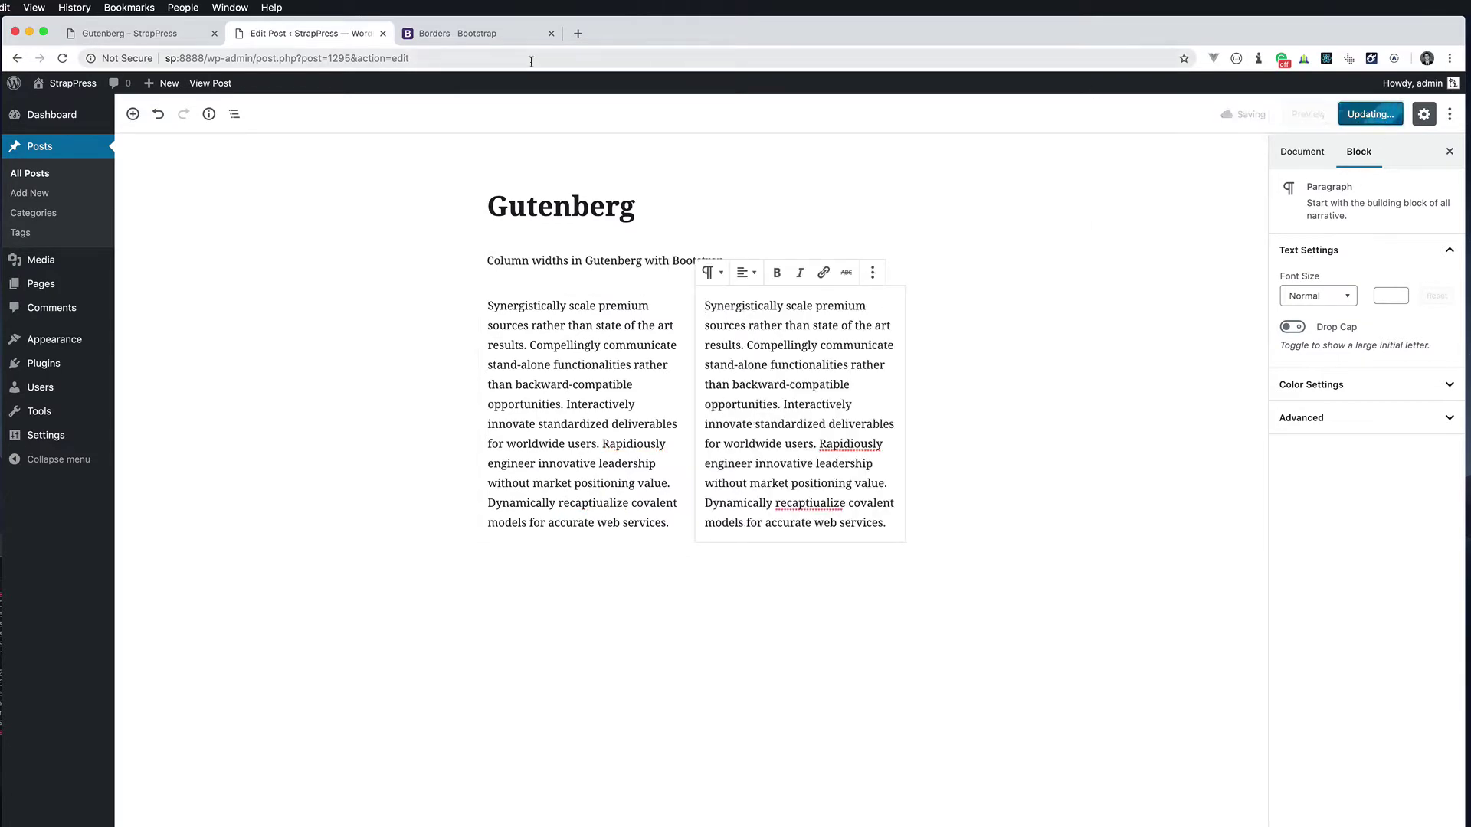
{"action": "left_click", "coordinate": [142, 34]}
Reload the front-end post, check the two side-by-side placeholder columns, and return to the editor.
{"action": "left_click", "coordinate": [63, 58]}
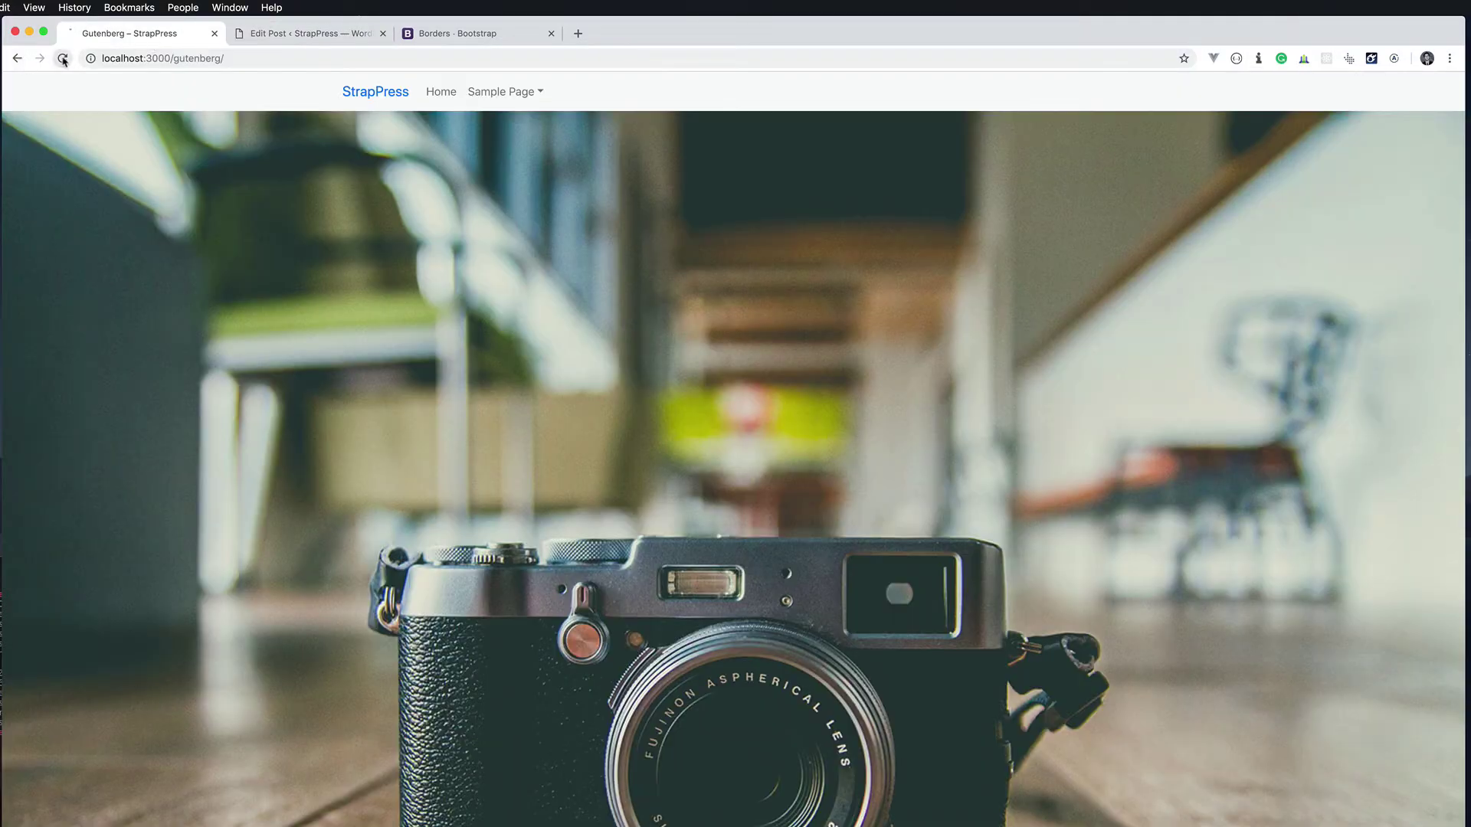
{"action": "scroll", "coordinate": [262, 344], "scroll_direction": "down", "scroll_amount": 3}
{"action": "scroll", "coordinate": [262, 344], "scroll_direction": "down", "scroll_amount": 10}
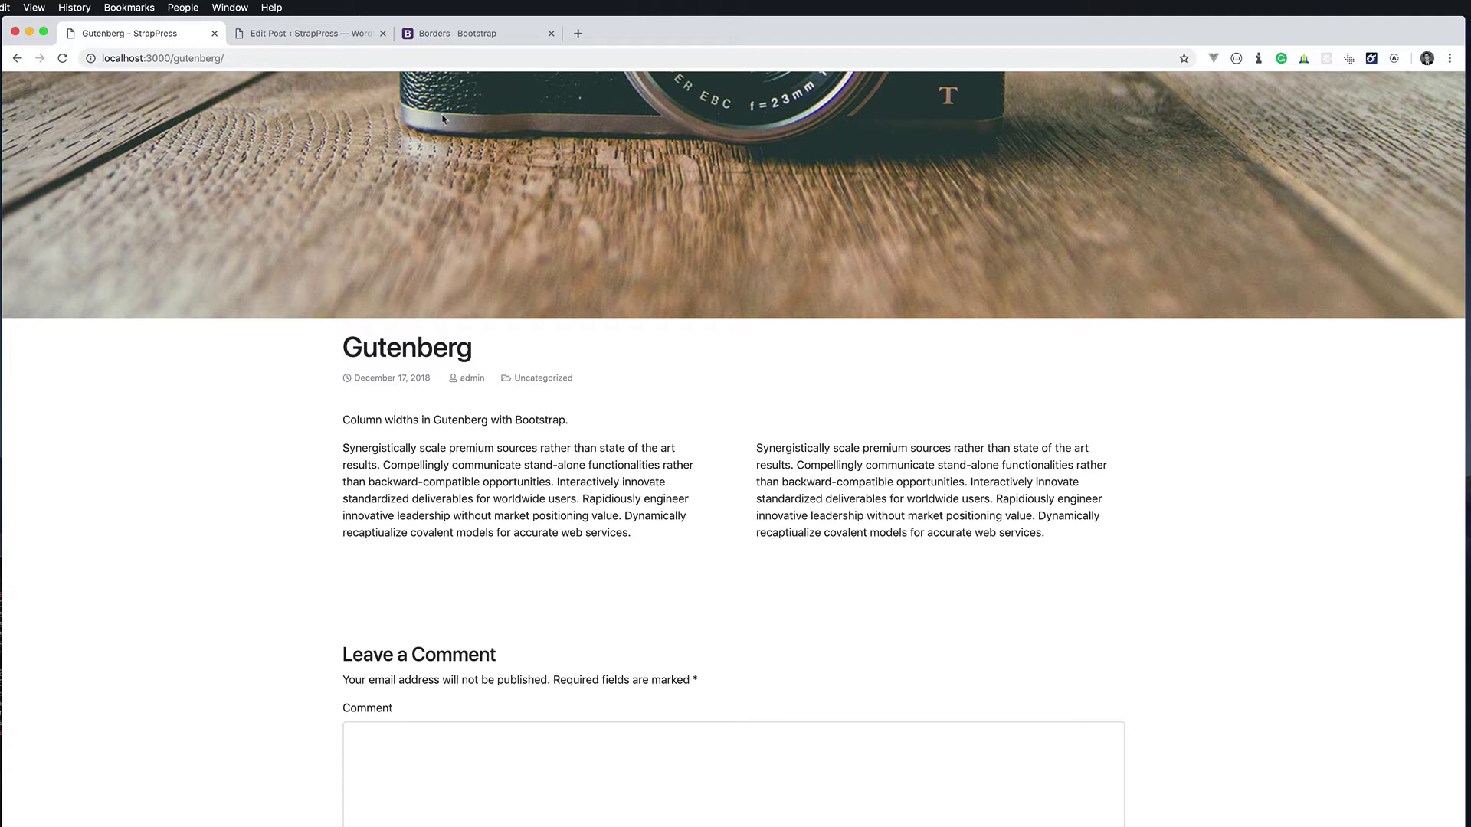
{"action": "left_click", "coordinate": [297, 33]}
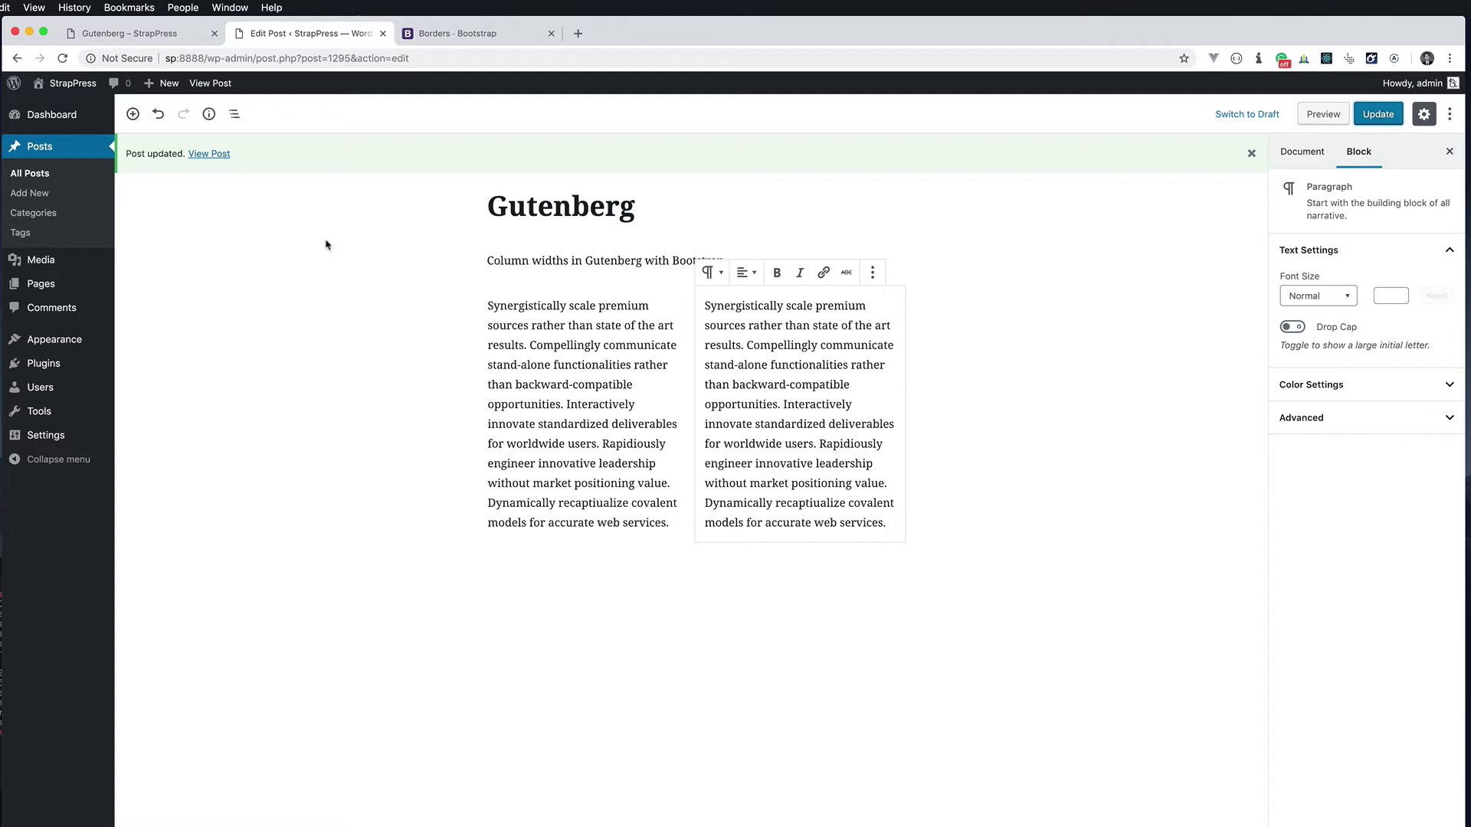
{"action": "left_click", "coordinate": [234, 113]}
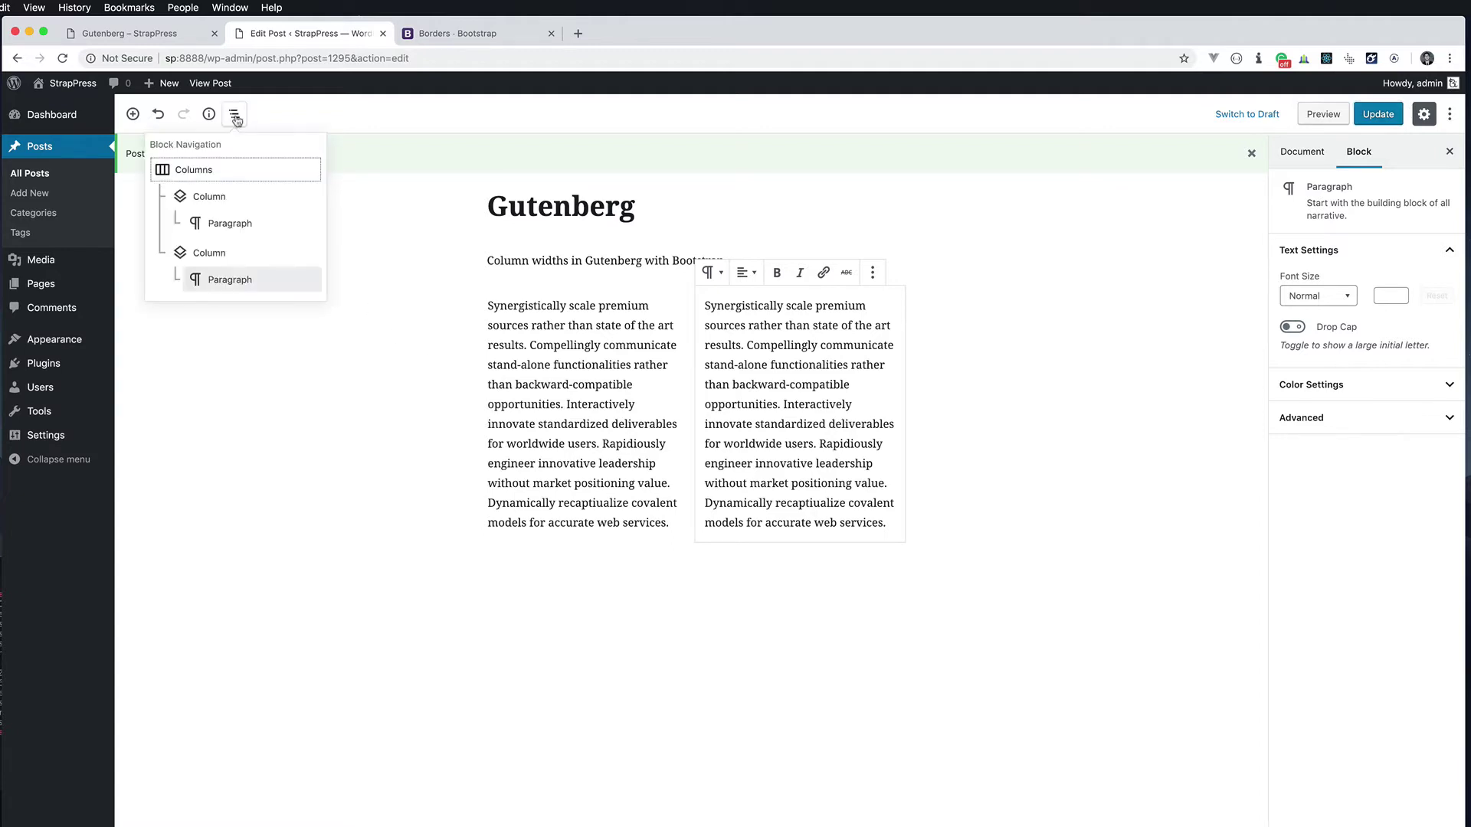
{"action": "left_click", "coordinate": [216, 174]}
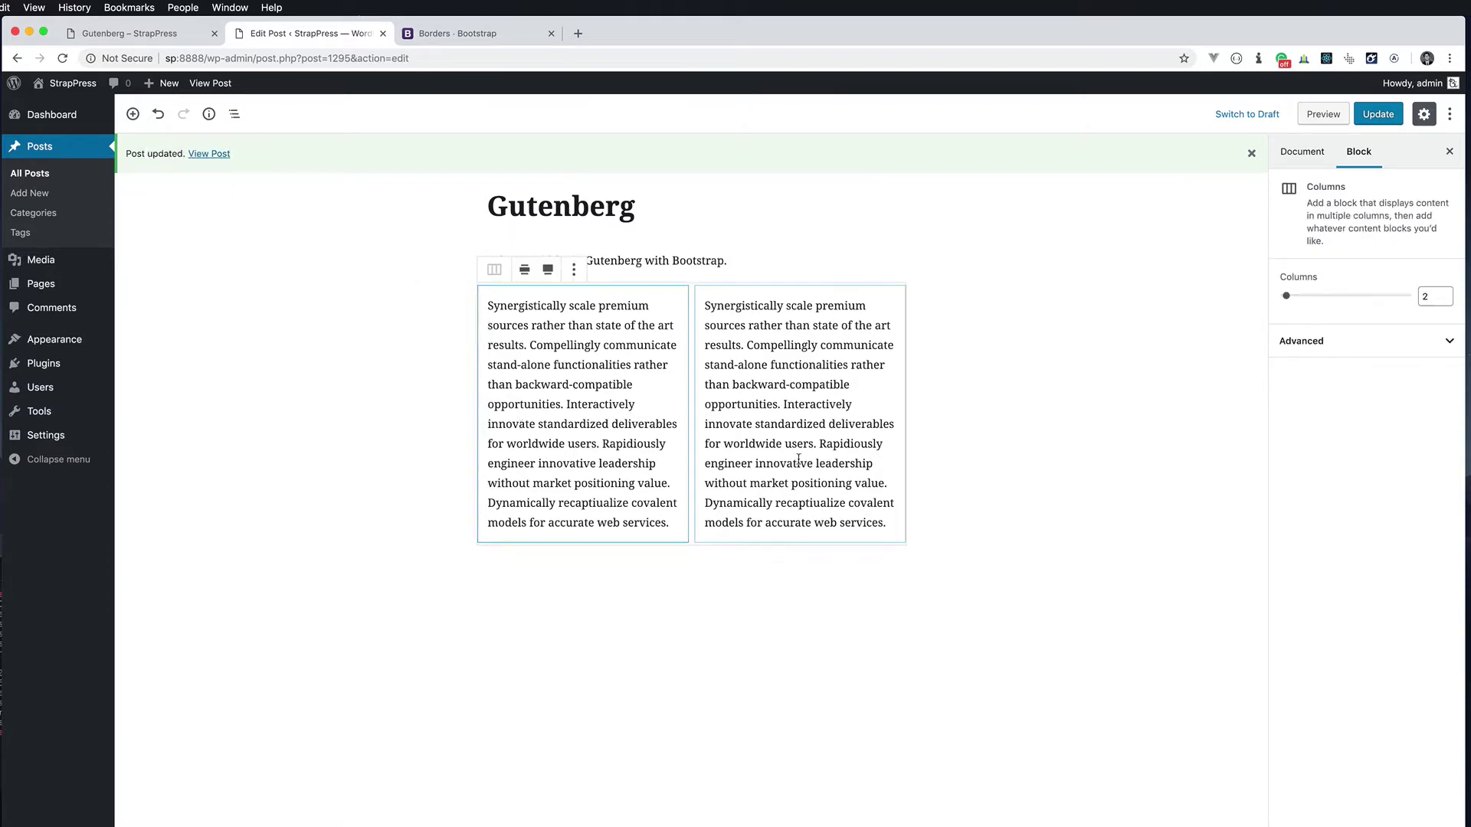
{"action": "left_click", "coordinate": [506, 386]}
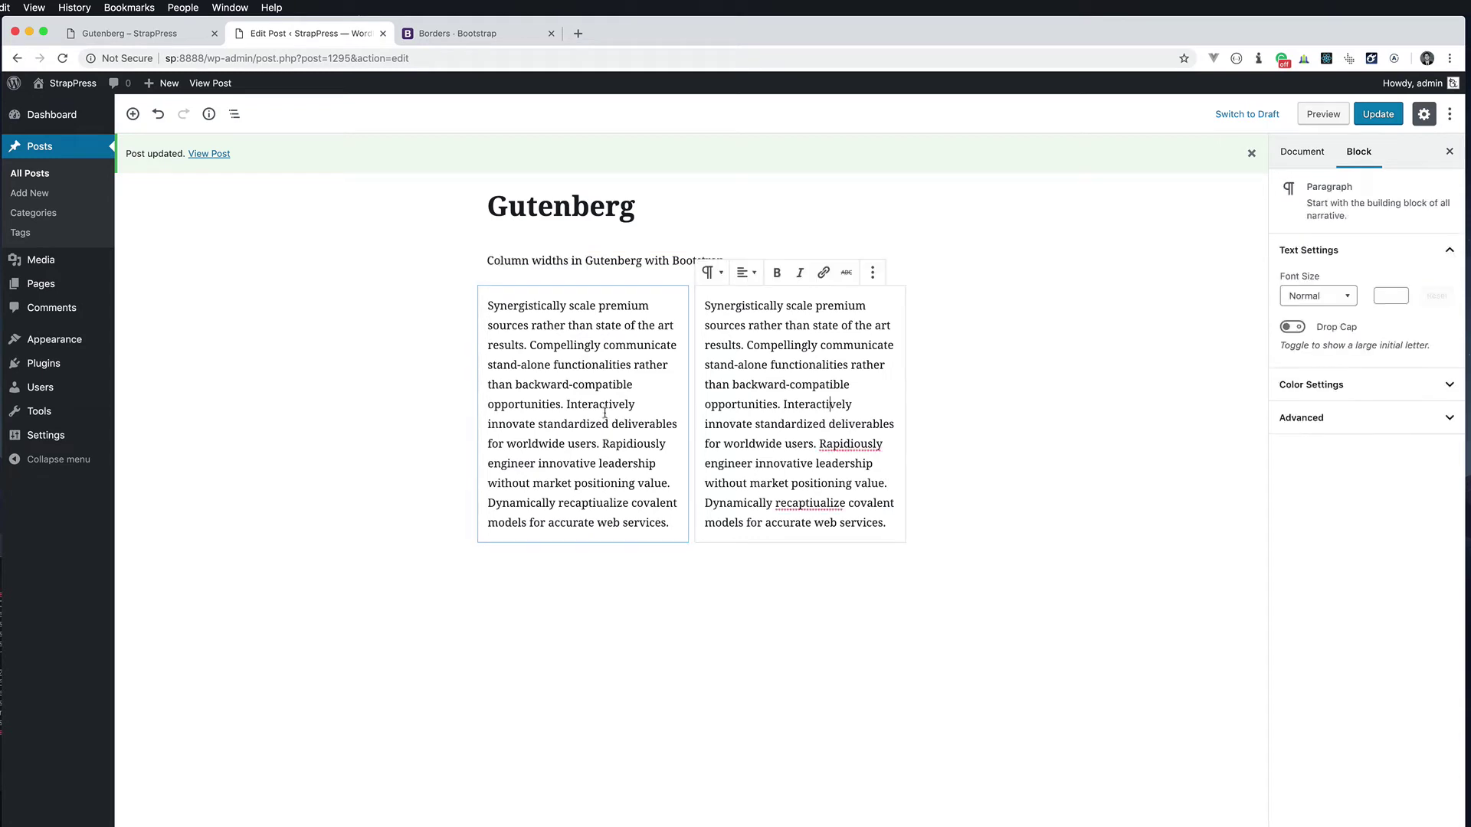
{"action": "left_click", "coordinate": [443, 382]}
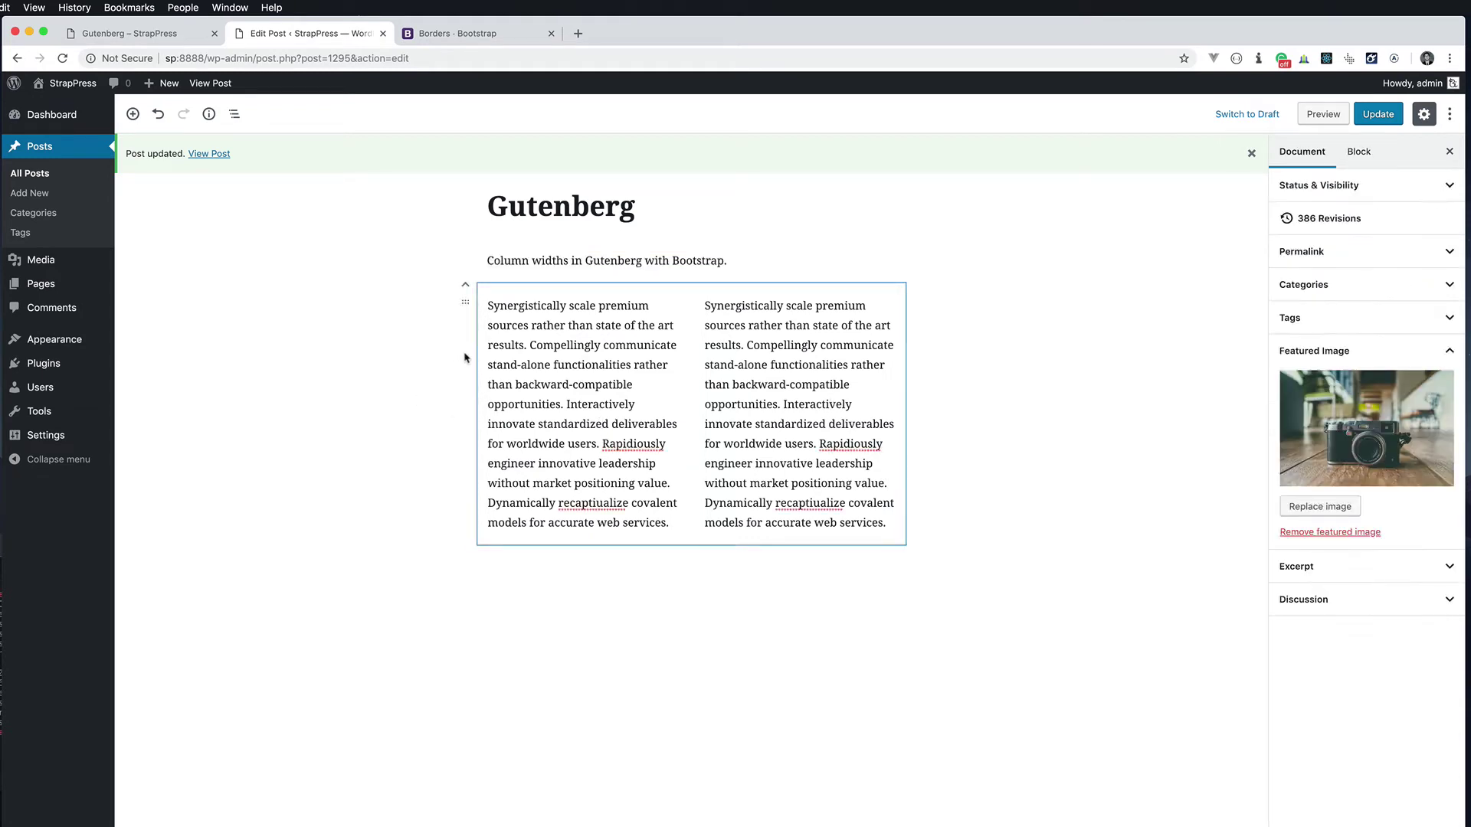
{"action": "left_click", "coordinate": [469, 358]}
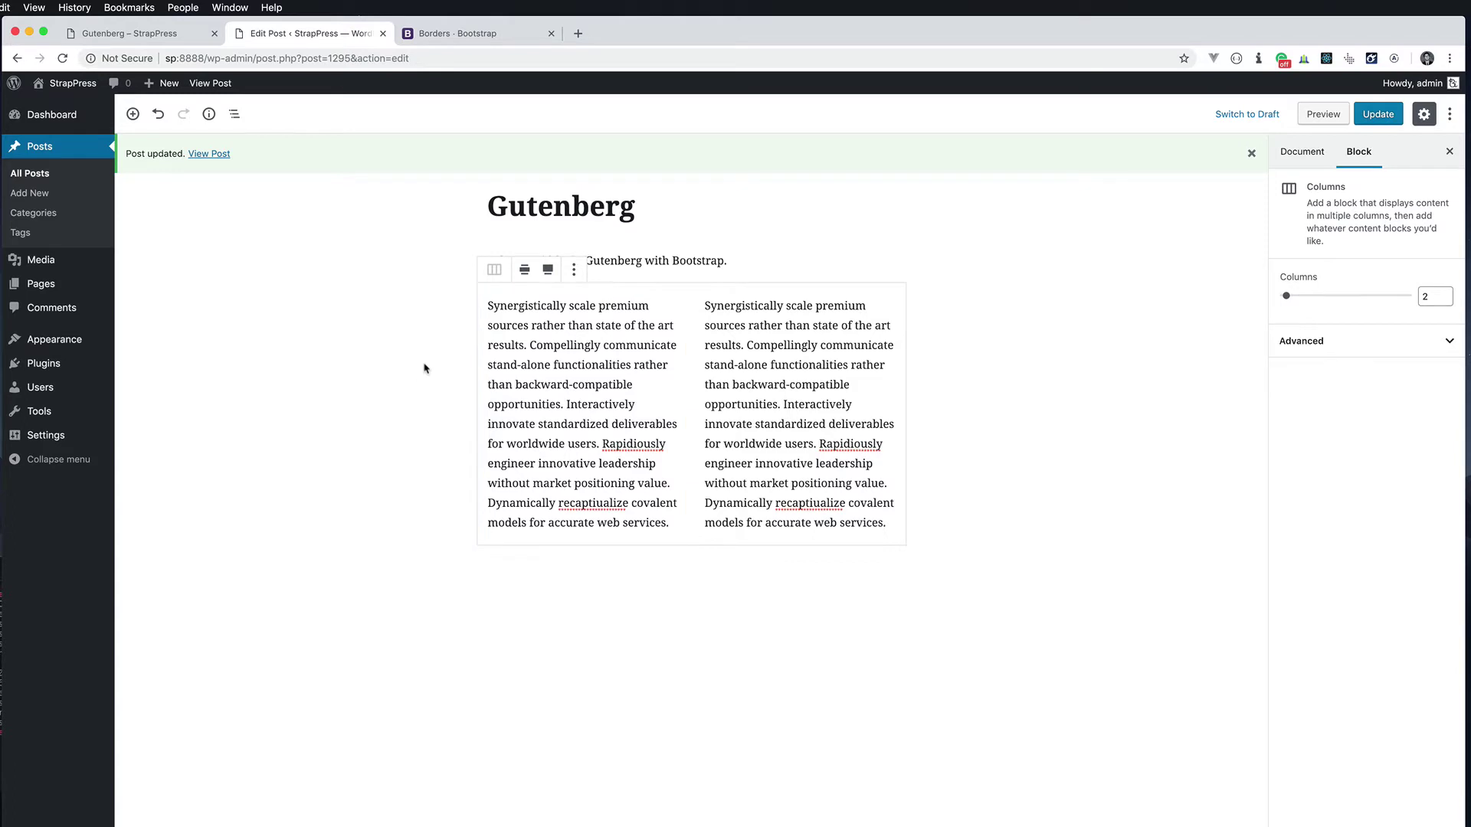
Go from the Bootstrap Borders docs to Layout > Grid system and read How it works.
{"action": "left_click", "coordinate": [460, 34]}
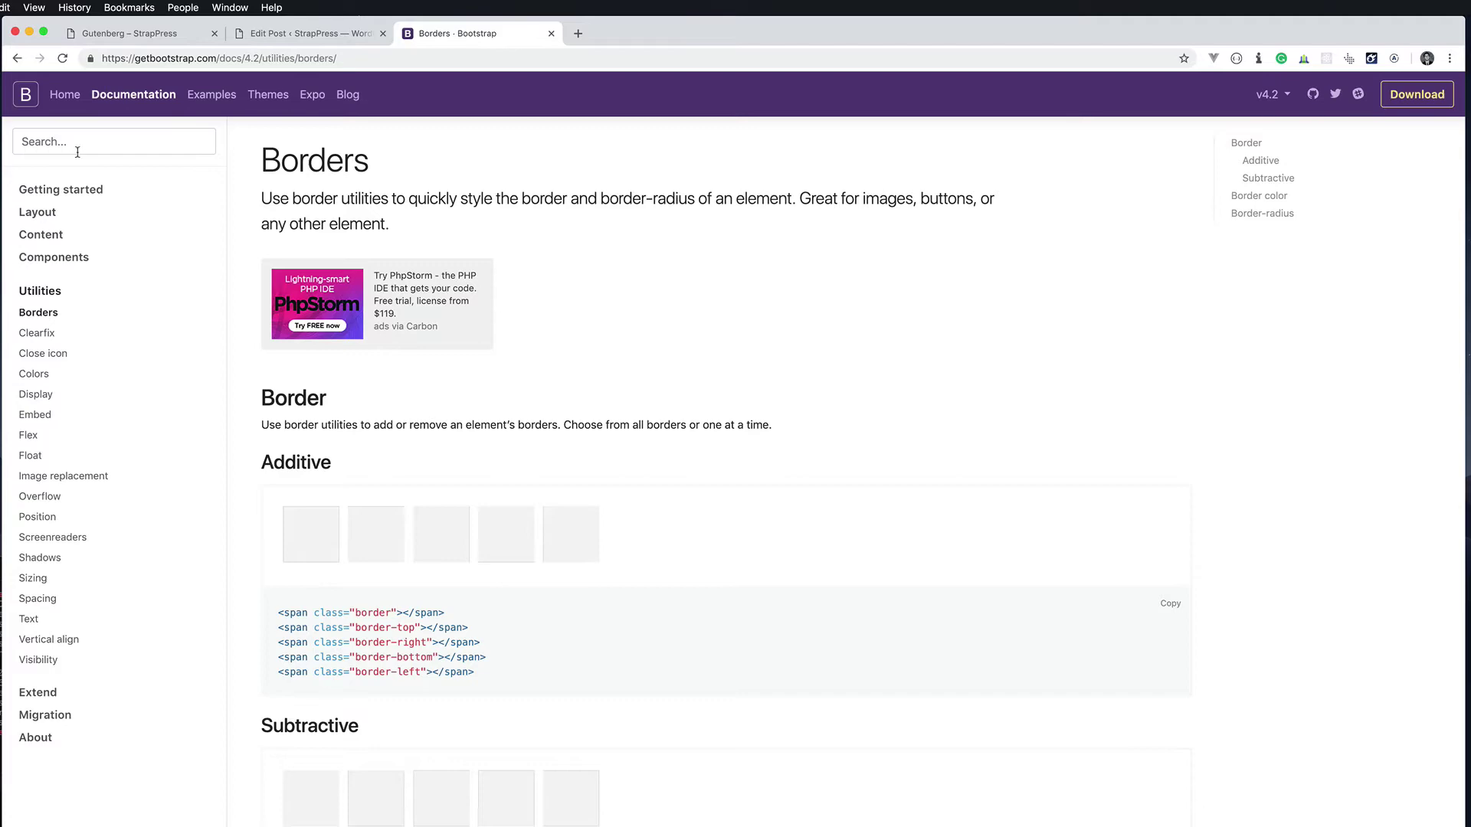
{"action": "left_click", "coordinate": [45, 215]}
{"action": "left_click", "coordinate": [31, 267]}
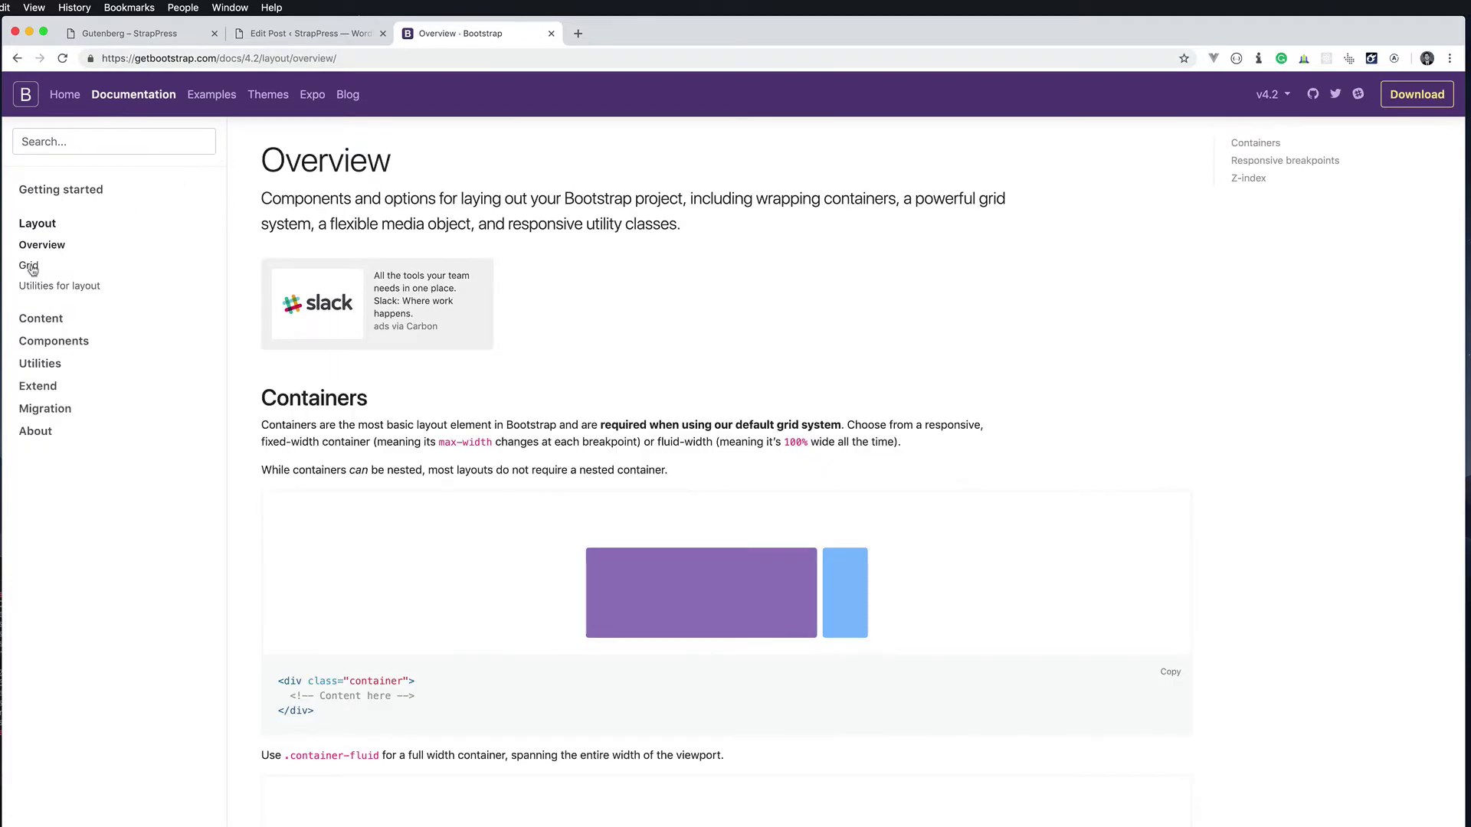
{"action": "scroll", "coordinate": [580, 502], "scroll_direction": "down", "scroll_amount": 3}
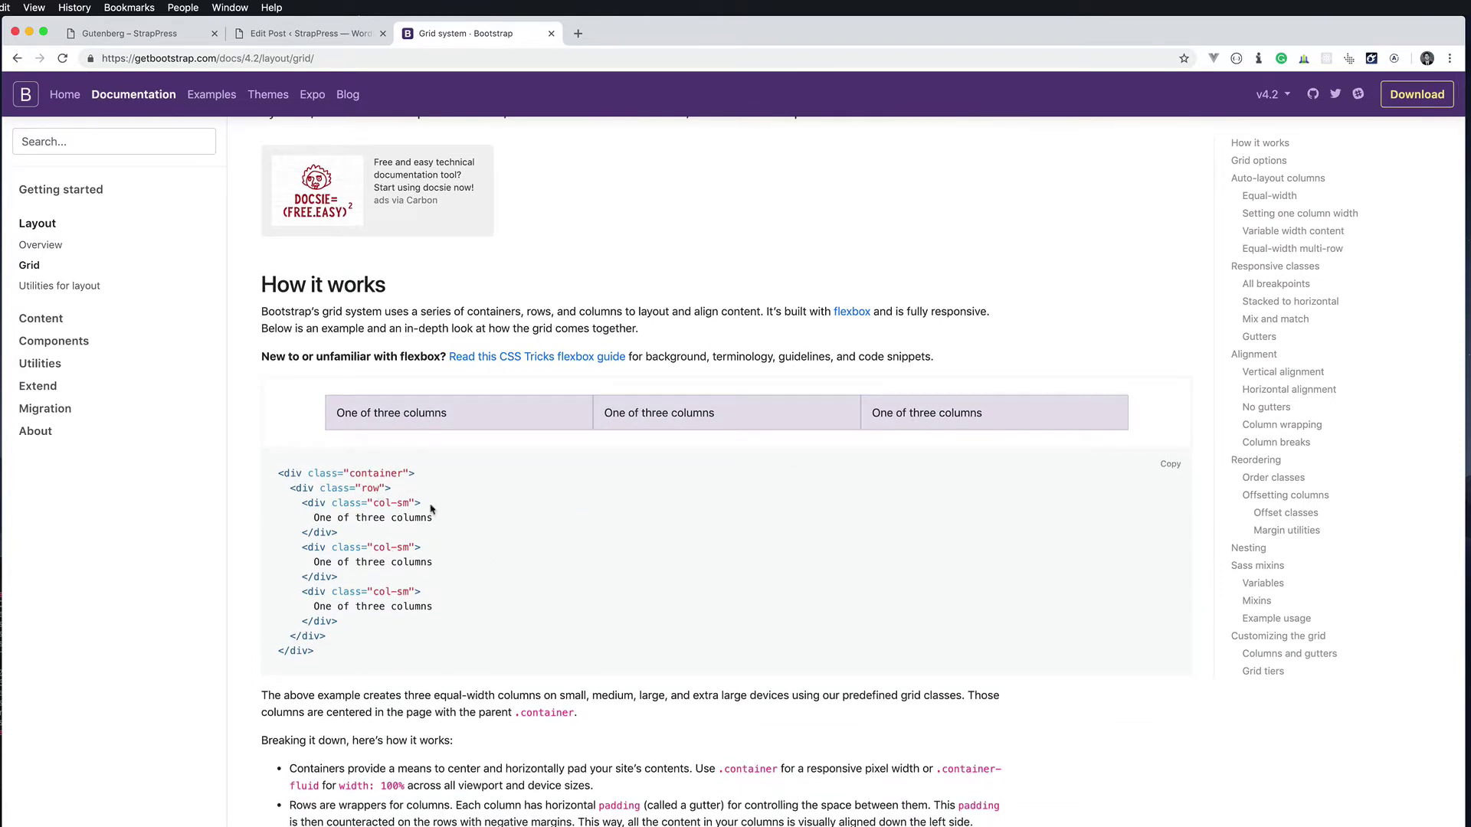
{"action": "scroll", "coordinate": [446, 614], "scroll_direction": "down", "scroll_amount": 5}
{"action": "scroll", "coordinate": [446, 614], "scroll_direction": "up", "scroll_amount": 5}
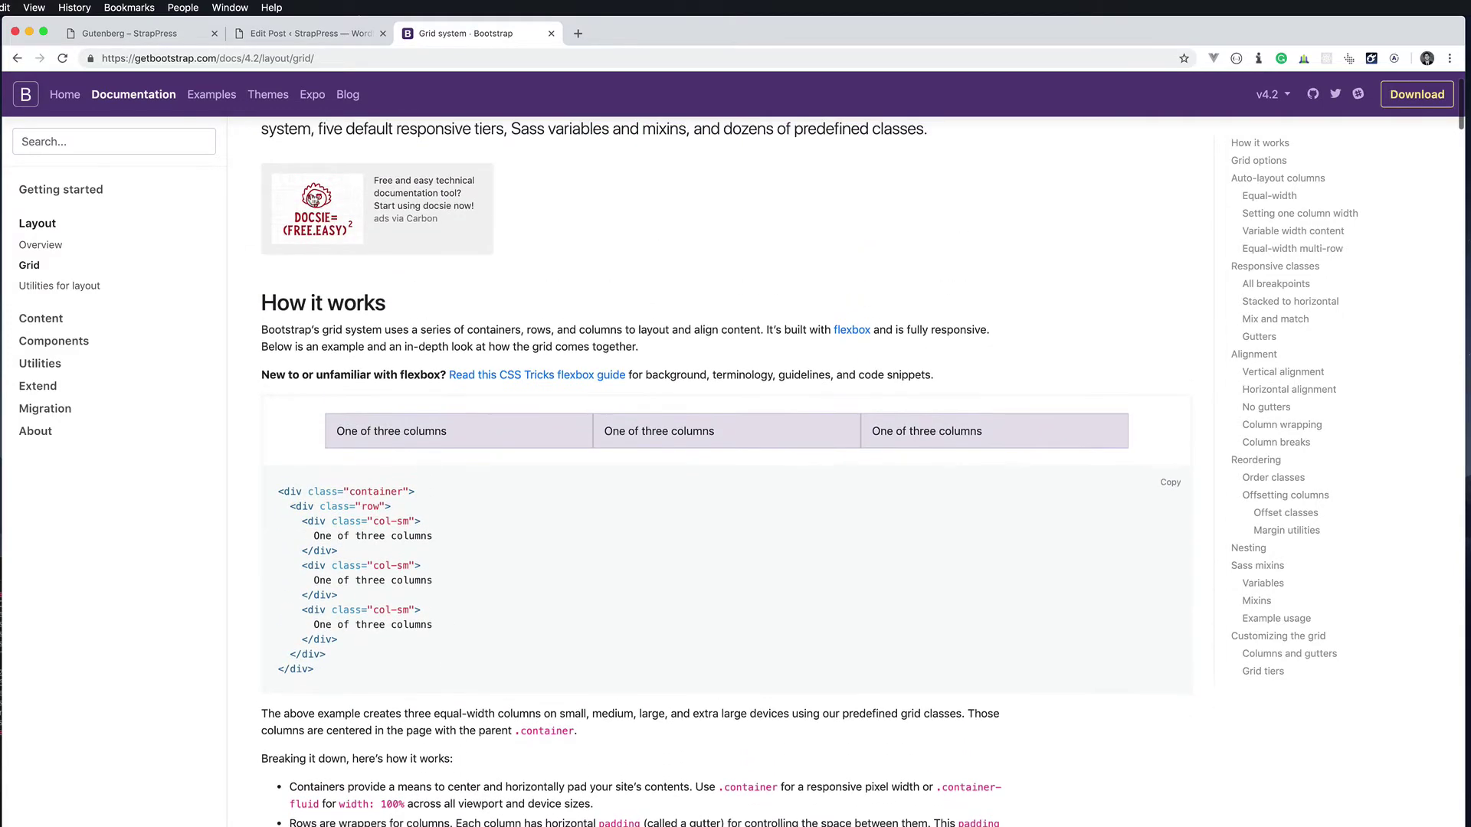
Add the CSS class 'row' to the Columns block and update the post.
{"action": "left_click", "coordinate": [271, 34]}
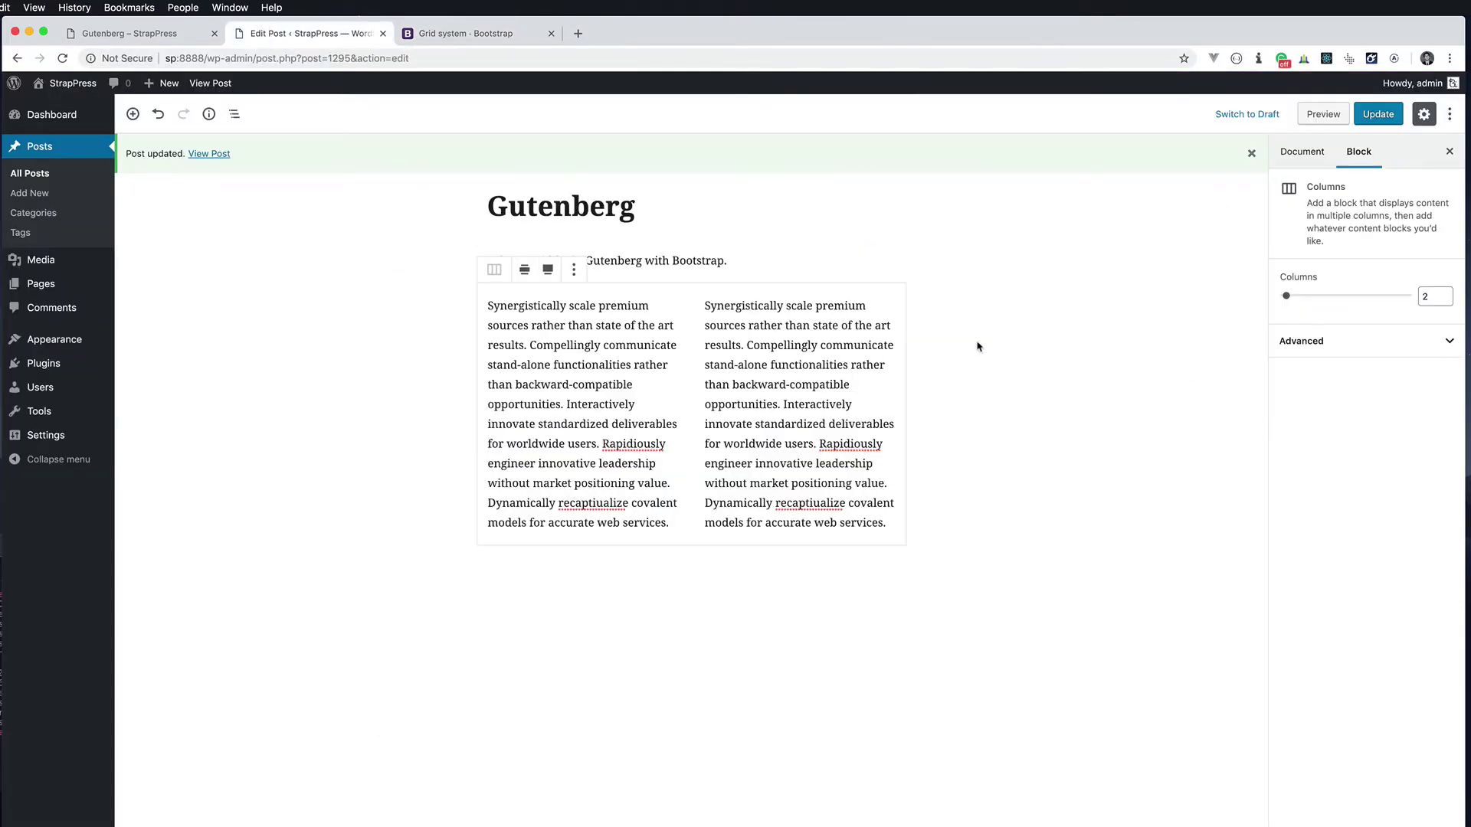
{"action": "left_click", "coordinate": [1363, 342]}
{"action": "left_click", "coordinate": [1309, 389]}
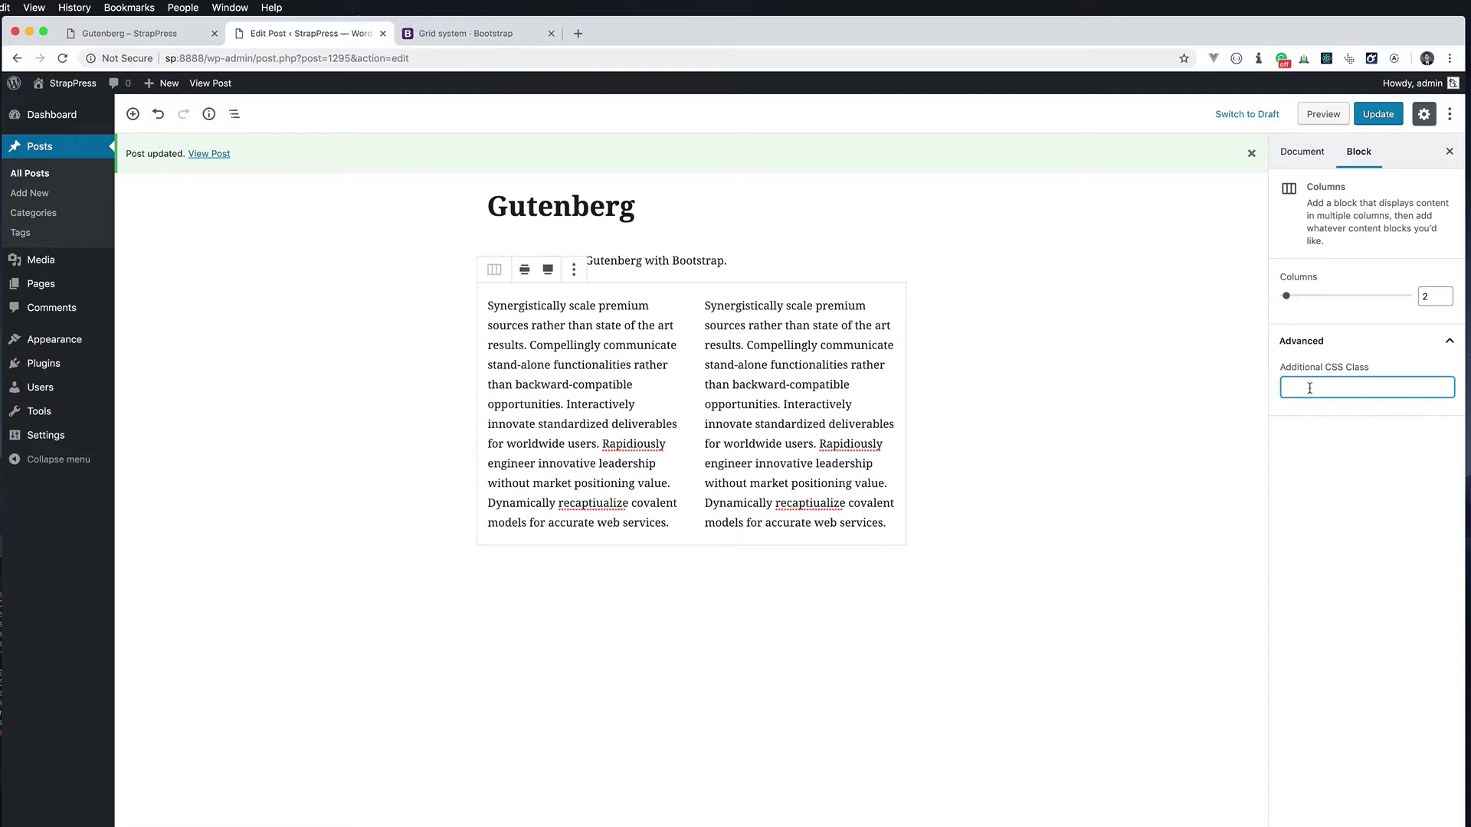
{"action": "type", "text": "row"}
{"action": "left_click", "coordinate": [1378, 113]}
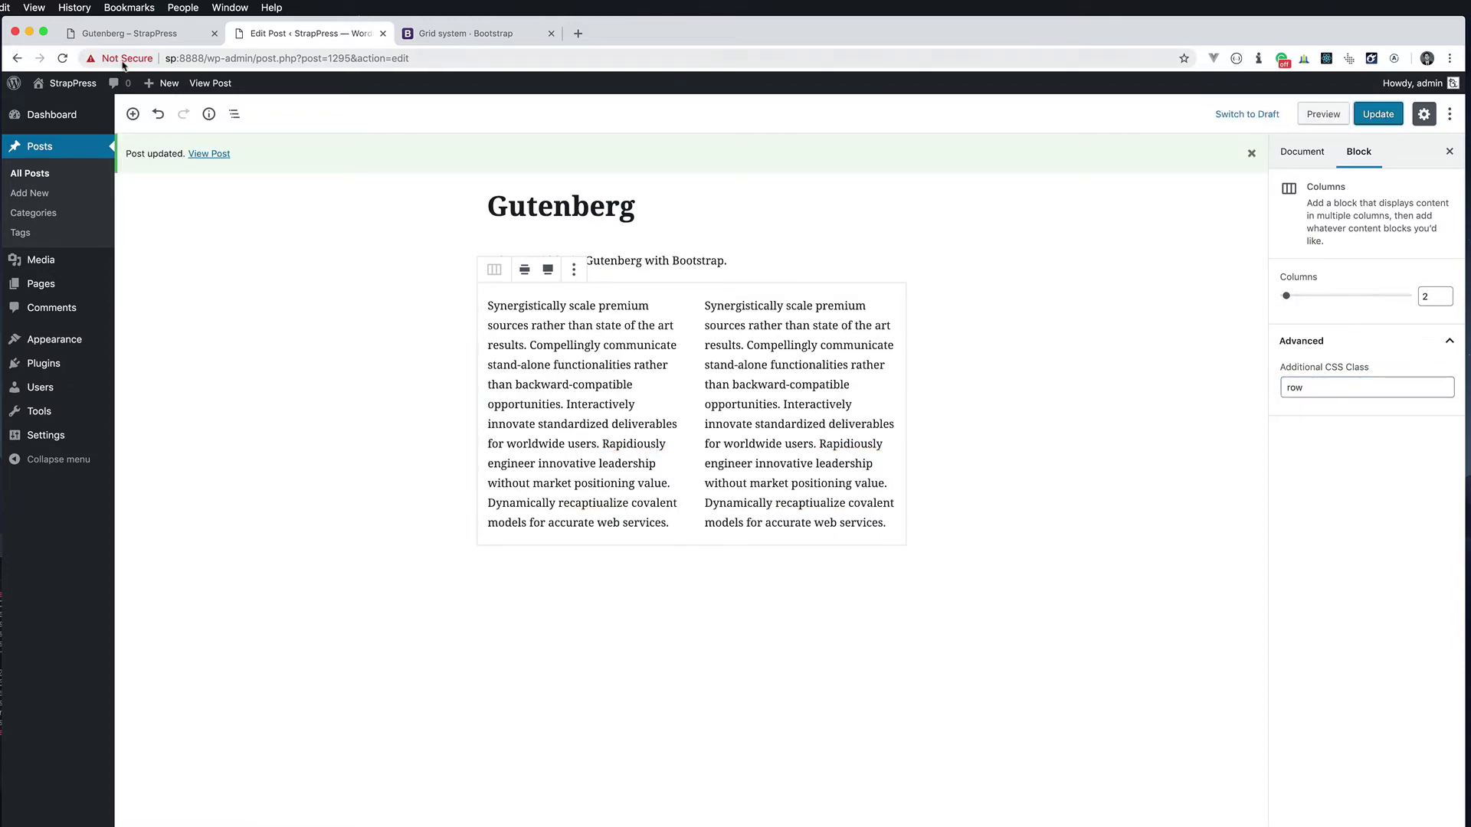
{"action": "left_click", "coordinate": [130, 34]}
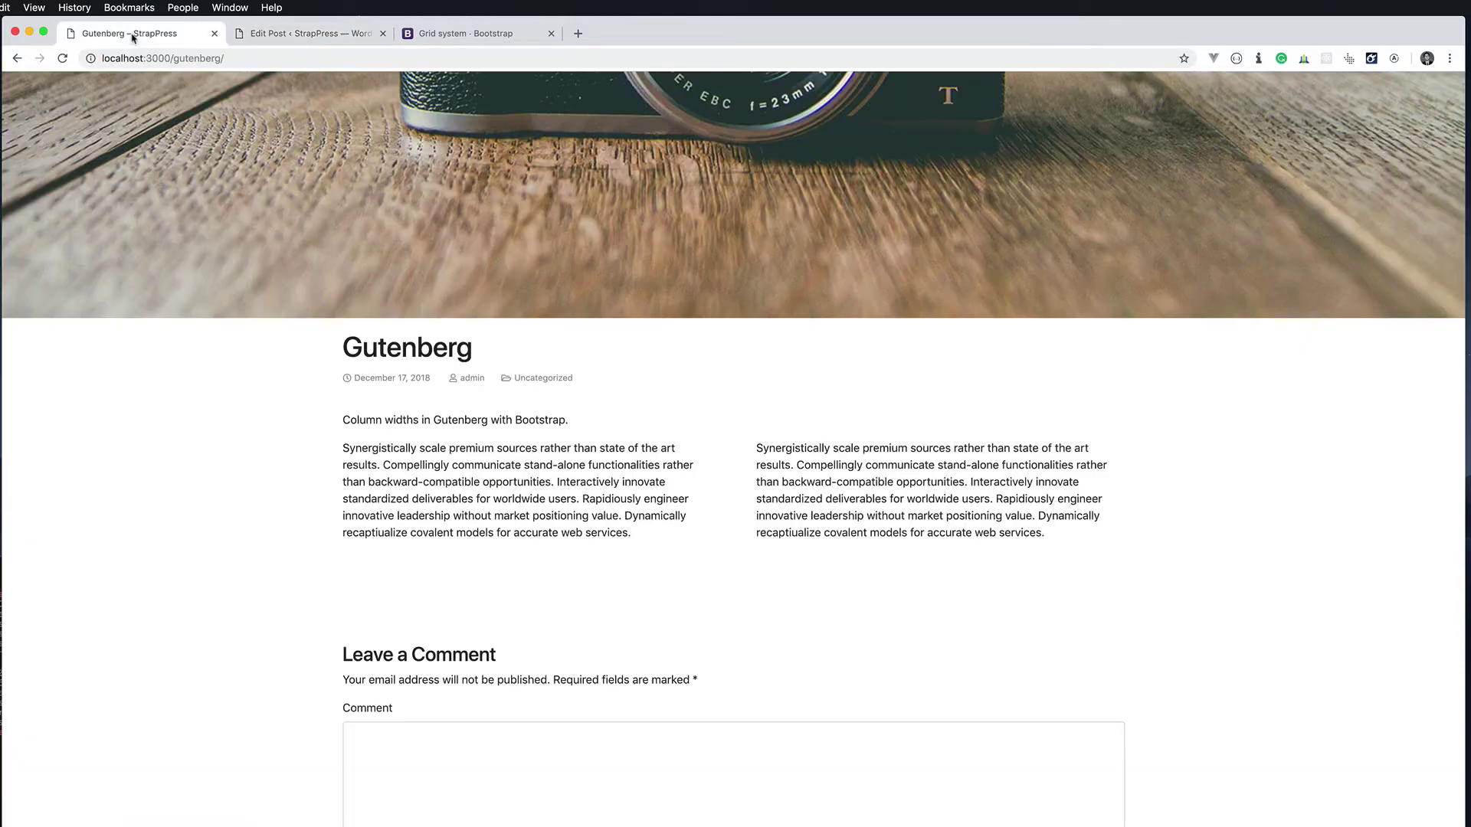
Reload the front end and inspect the wp-block-columns row div in DevTools.
{"action": "left_click", "coordinate": [62, 58]}
{"action": "right_click", "coordinate": [418, 478]}
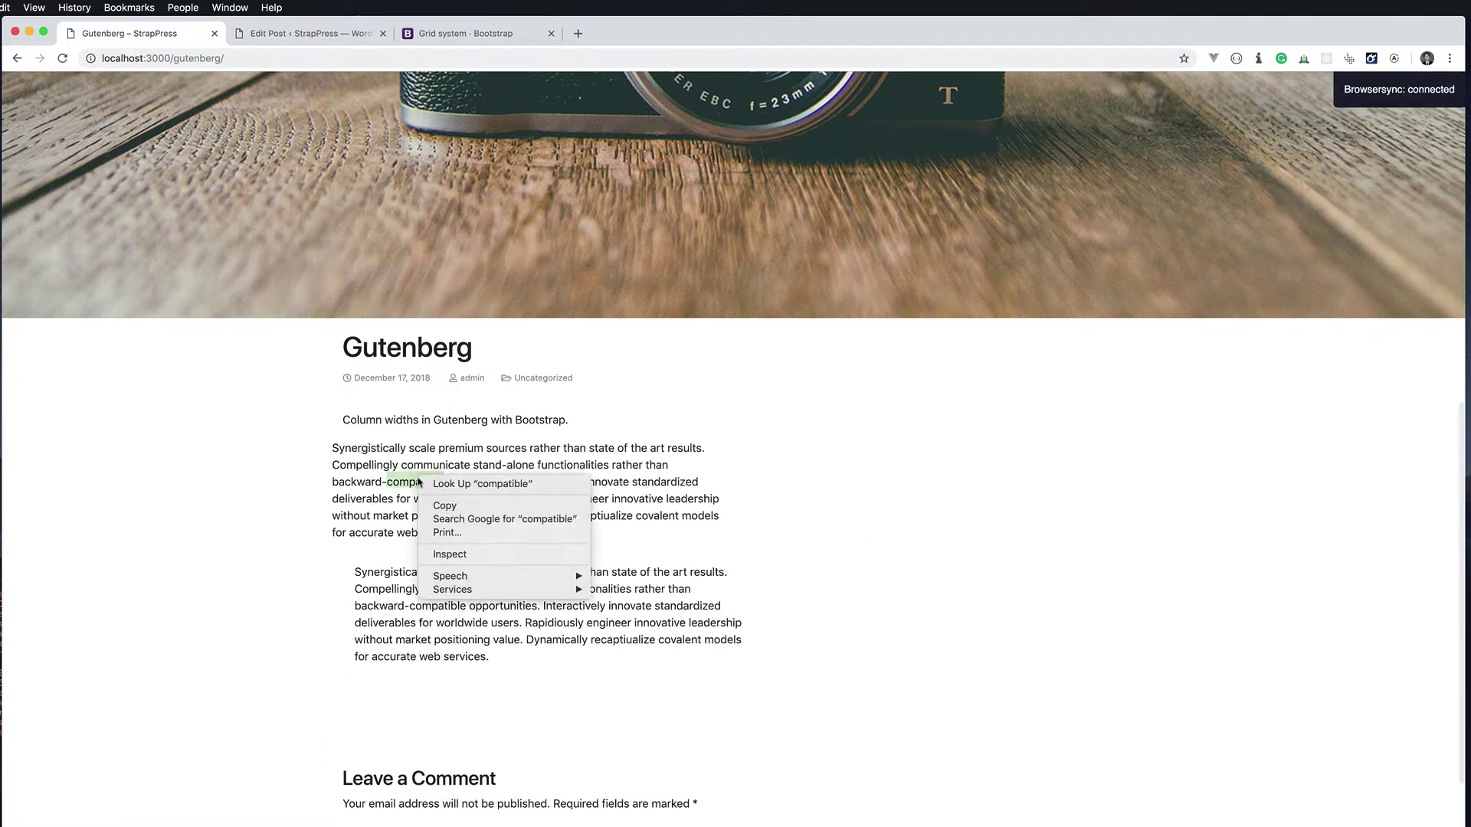
{"action": "left_click", "coordinate": [459, 557]}
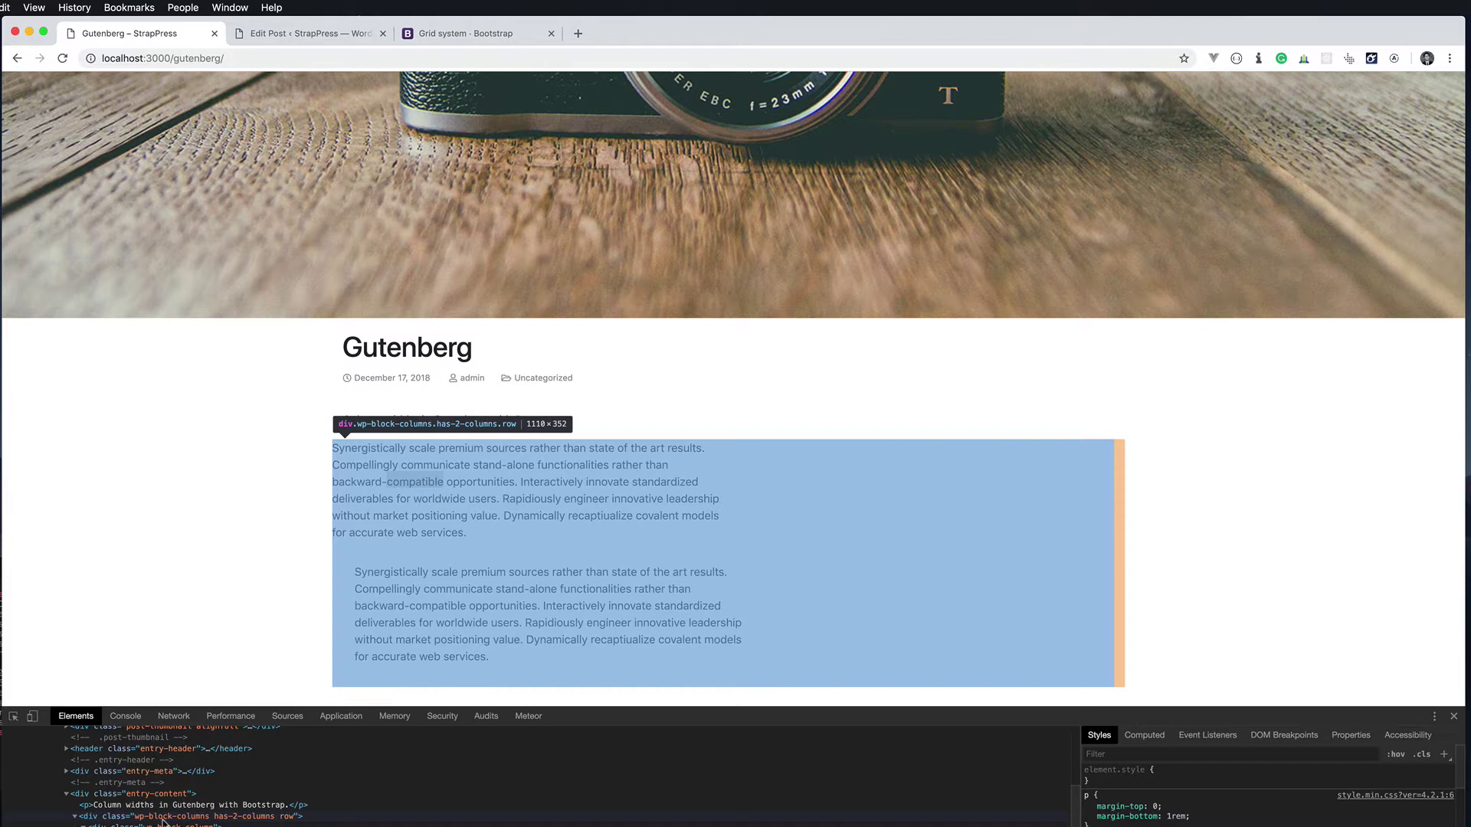
{"action": "left_click", "coordinate": [163, 818]}
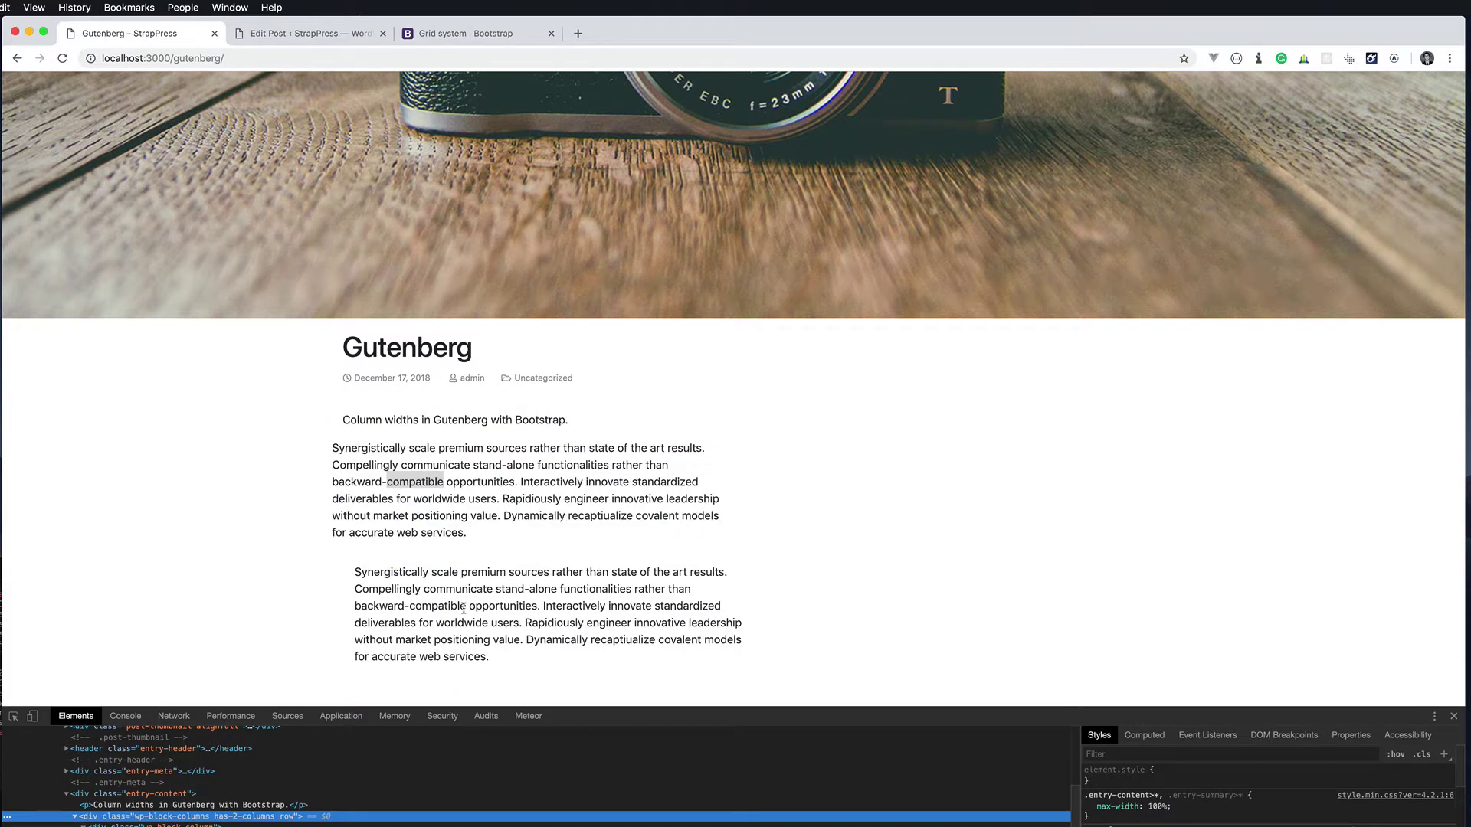
{"action": "left_click", "coordinate": [287, 36]}
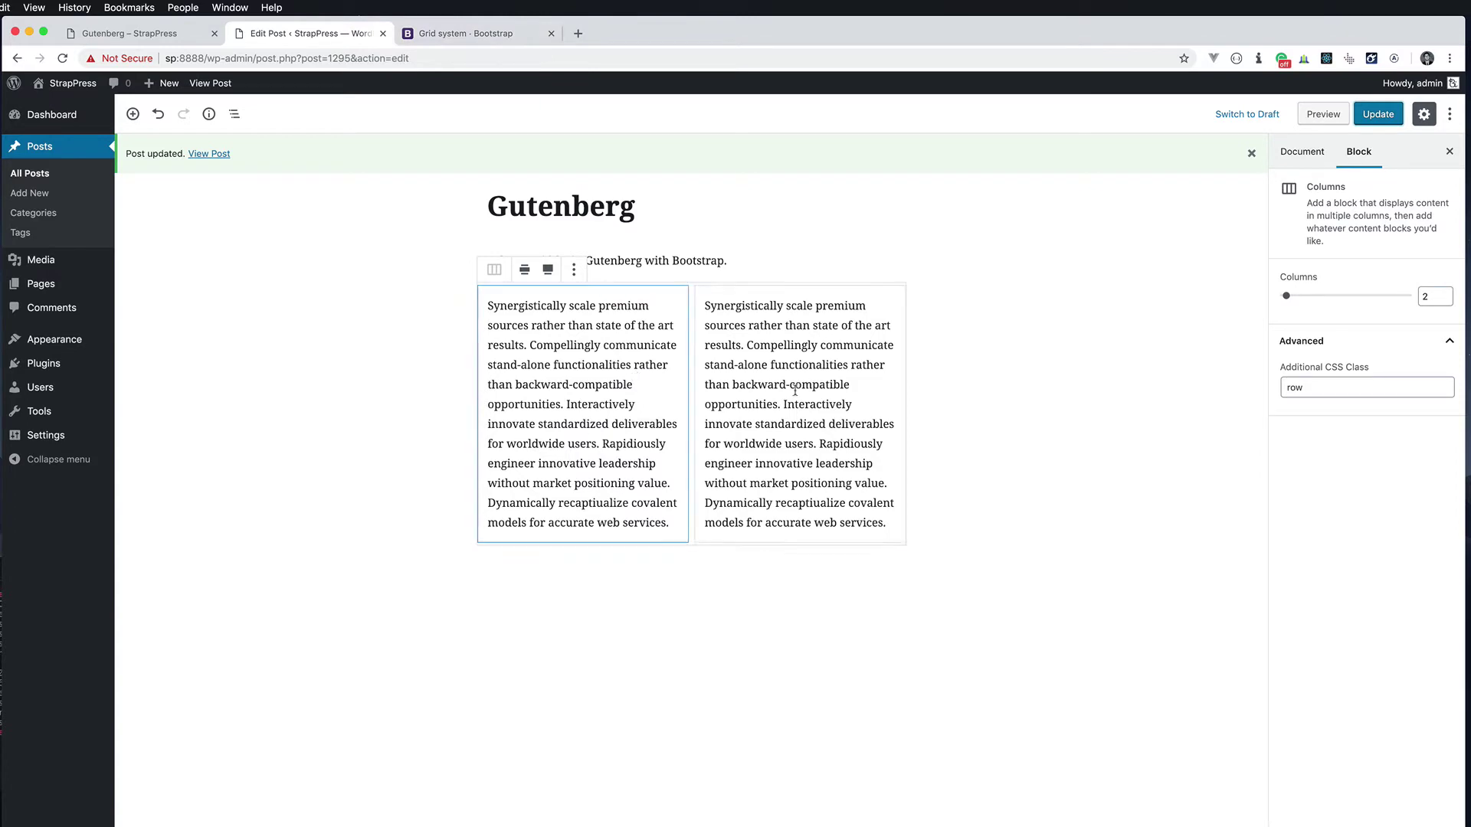
Give the left Column block the additional CSS class col-md-8.
{"action": "left_click", "coordinate": [590, 365]}
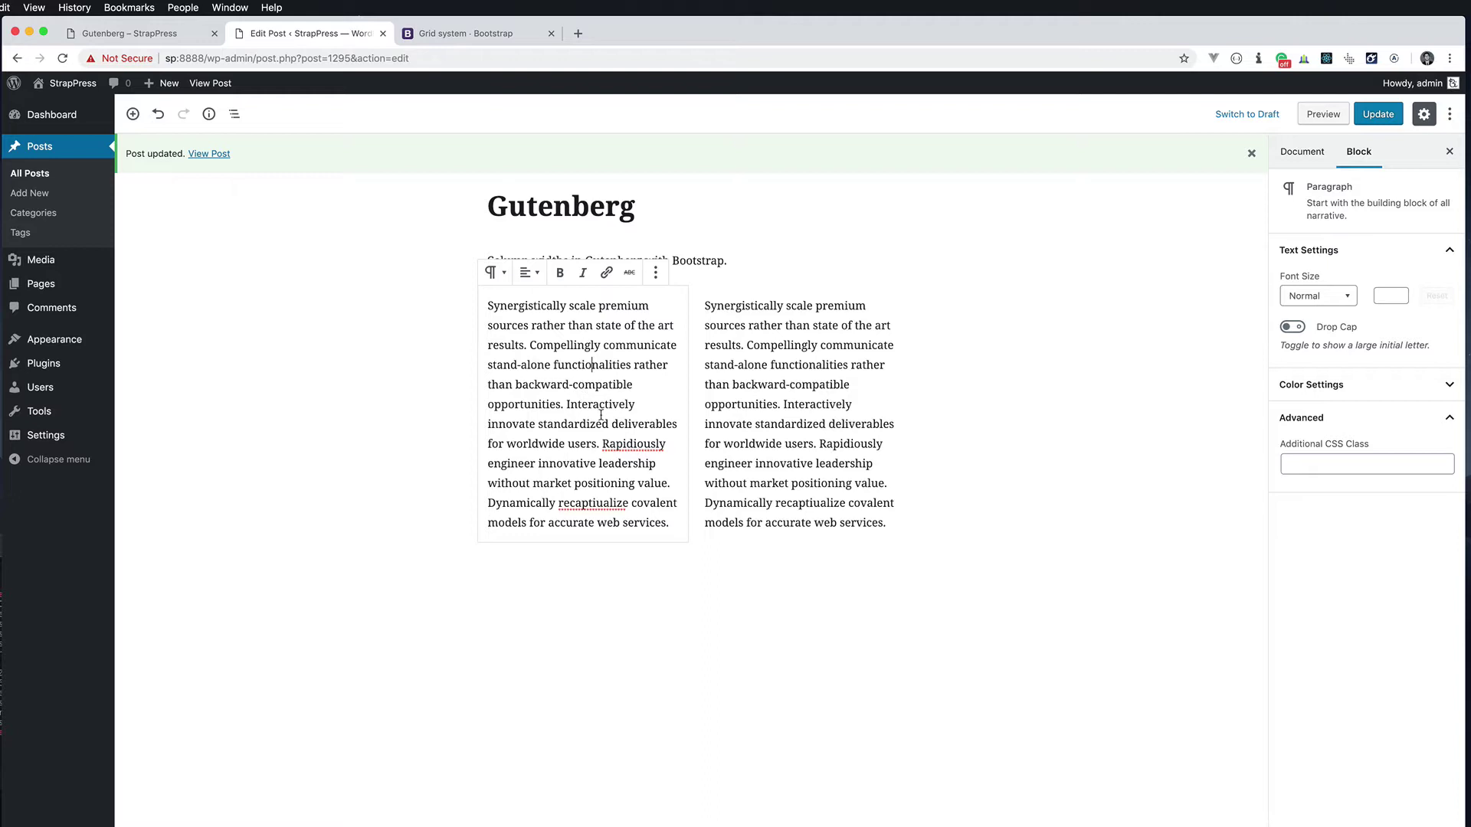
{"action": "left_click", "coordinate": [234, 113]}
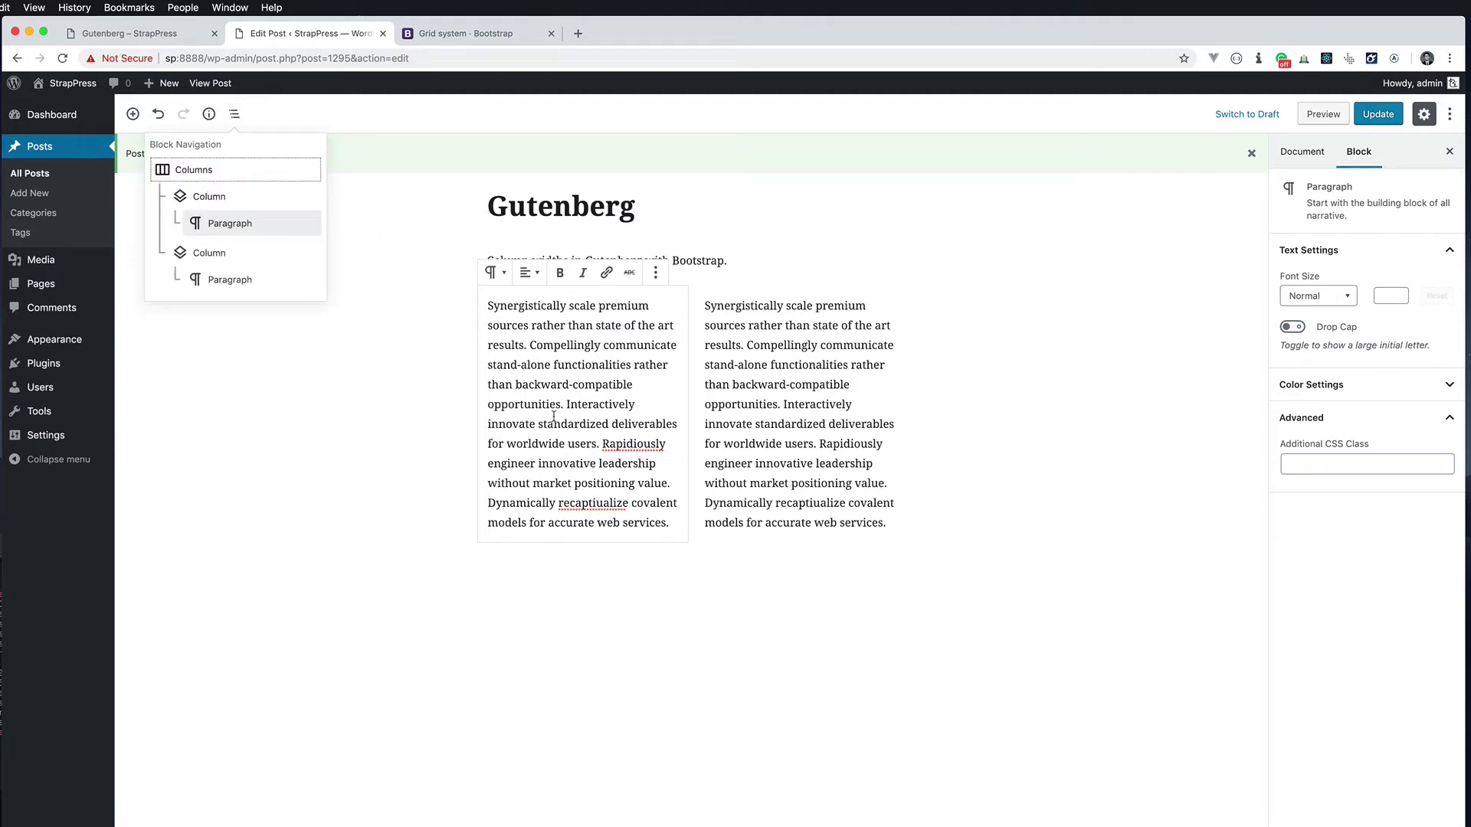
{"action": "left_click", "coordinate": [205, 197]}
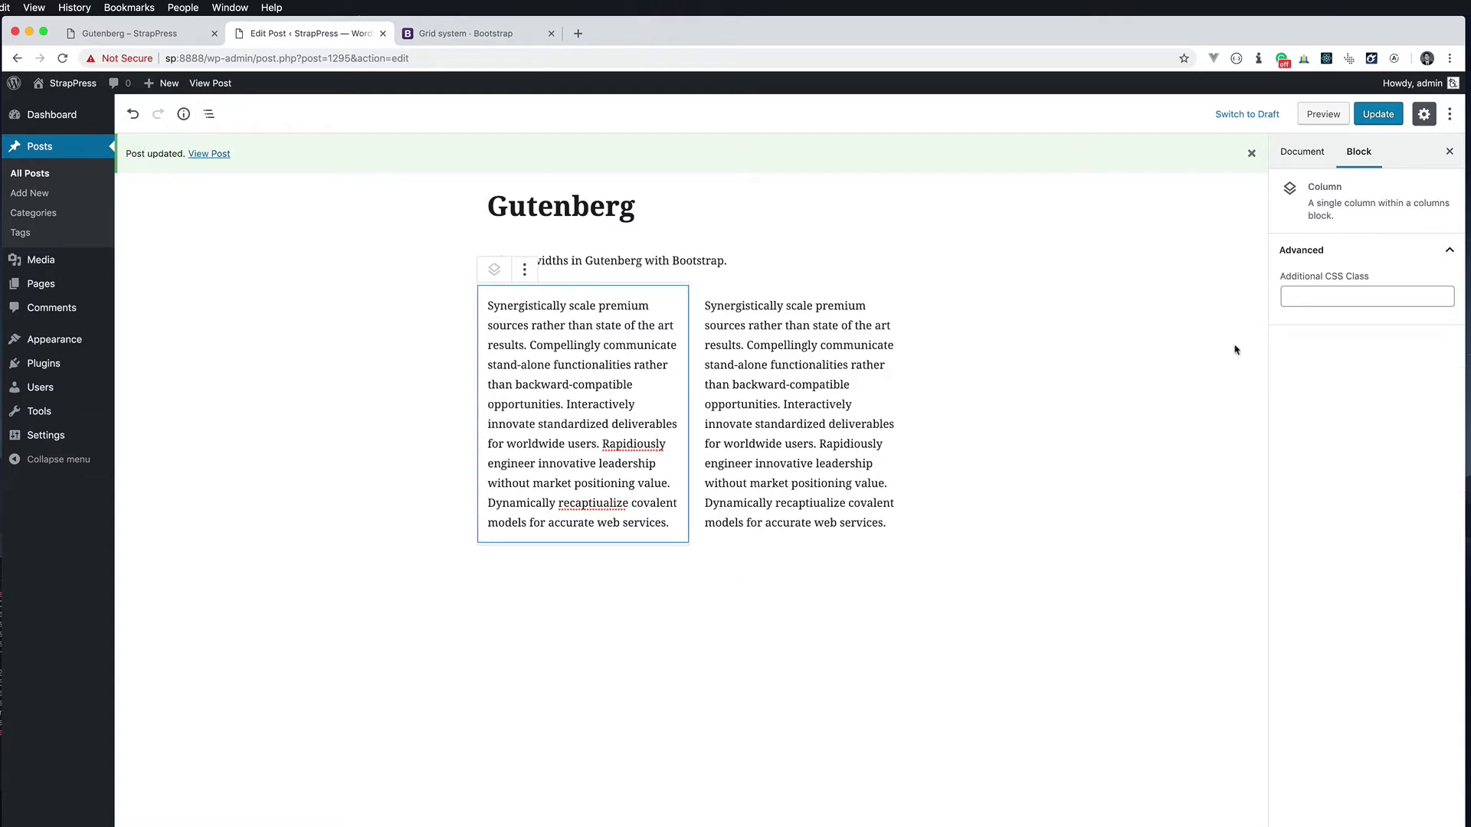
{"action": "left_click", "coordinate": [1314, 295]}
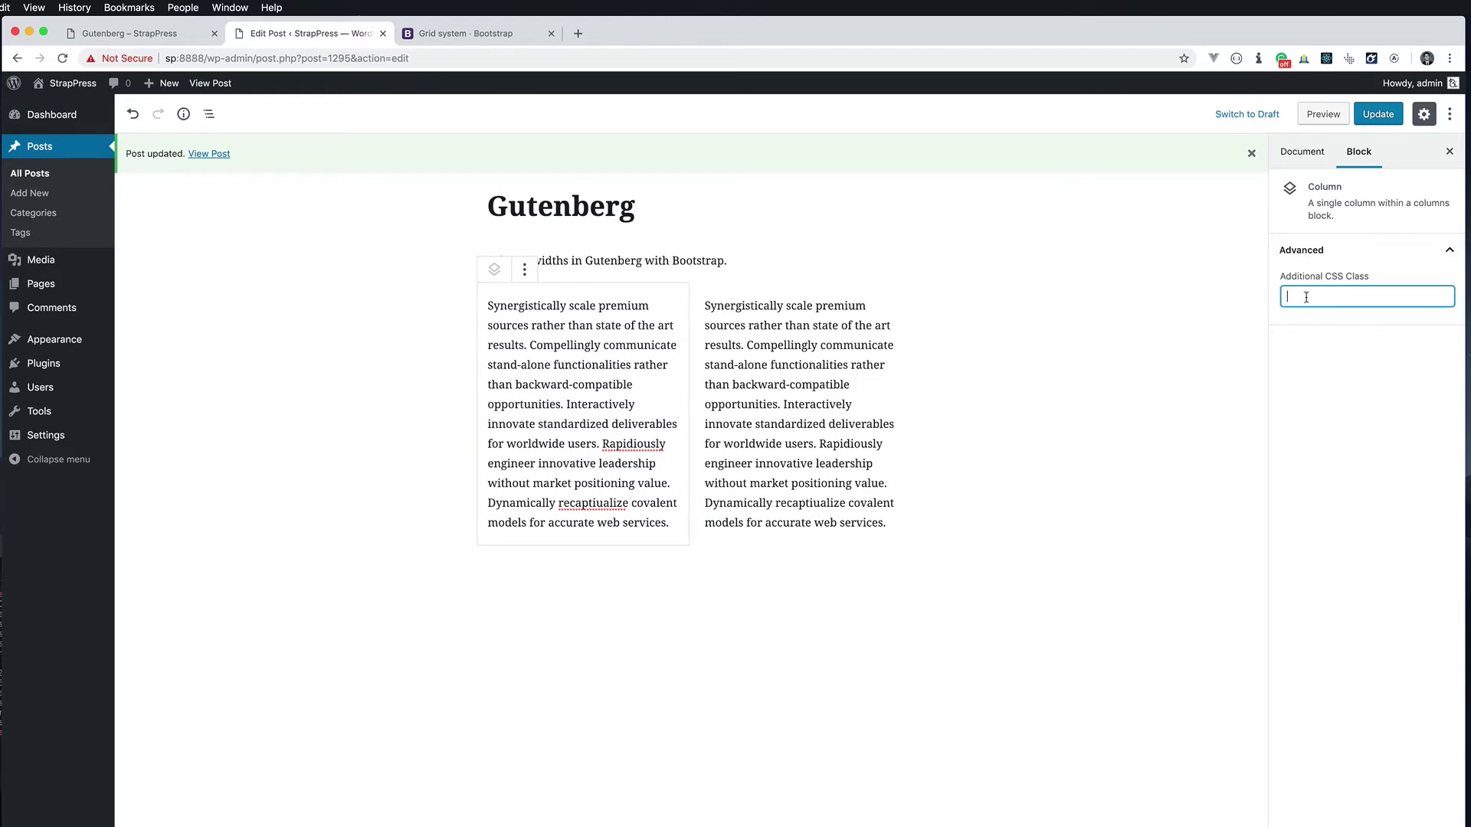
{"action": "type", "text": "col-md-8"}
{"action": "left_click", "coordinate": [1144, 408]}
Give the right Column block the class col-md-4 and update the post.
{"action": "left_click", "coordinate": [780, 403]}
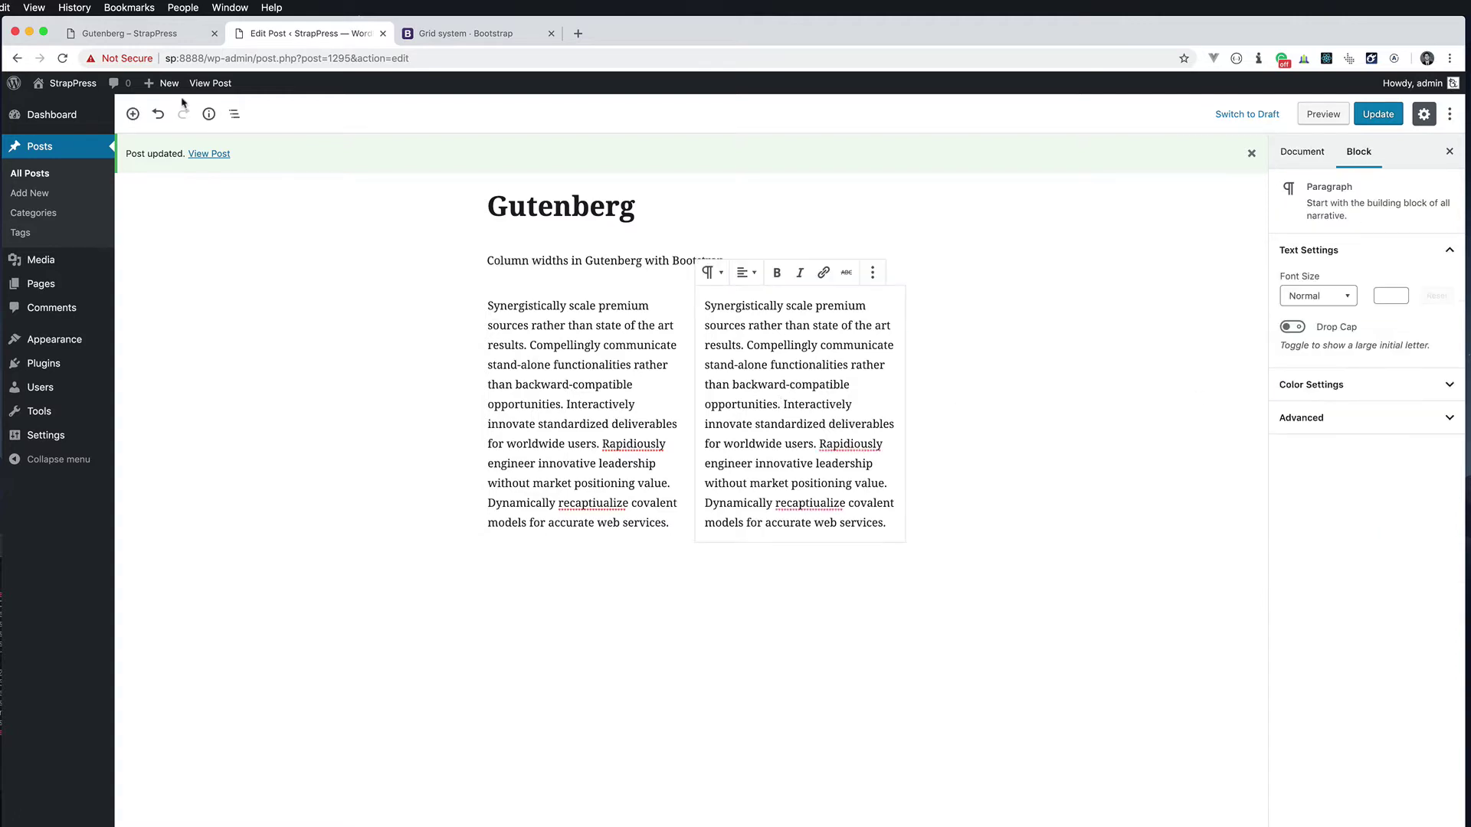
{"action": "left_click", "coordinate": [235, 113]}
{"action": "left_click", "coordinate": [209, 254]}
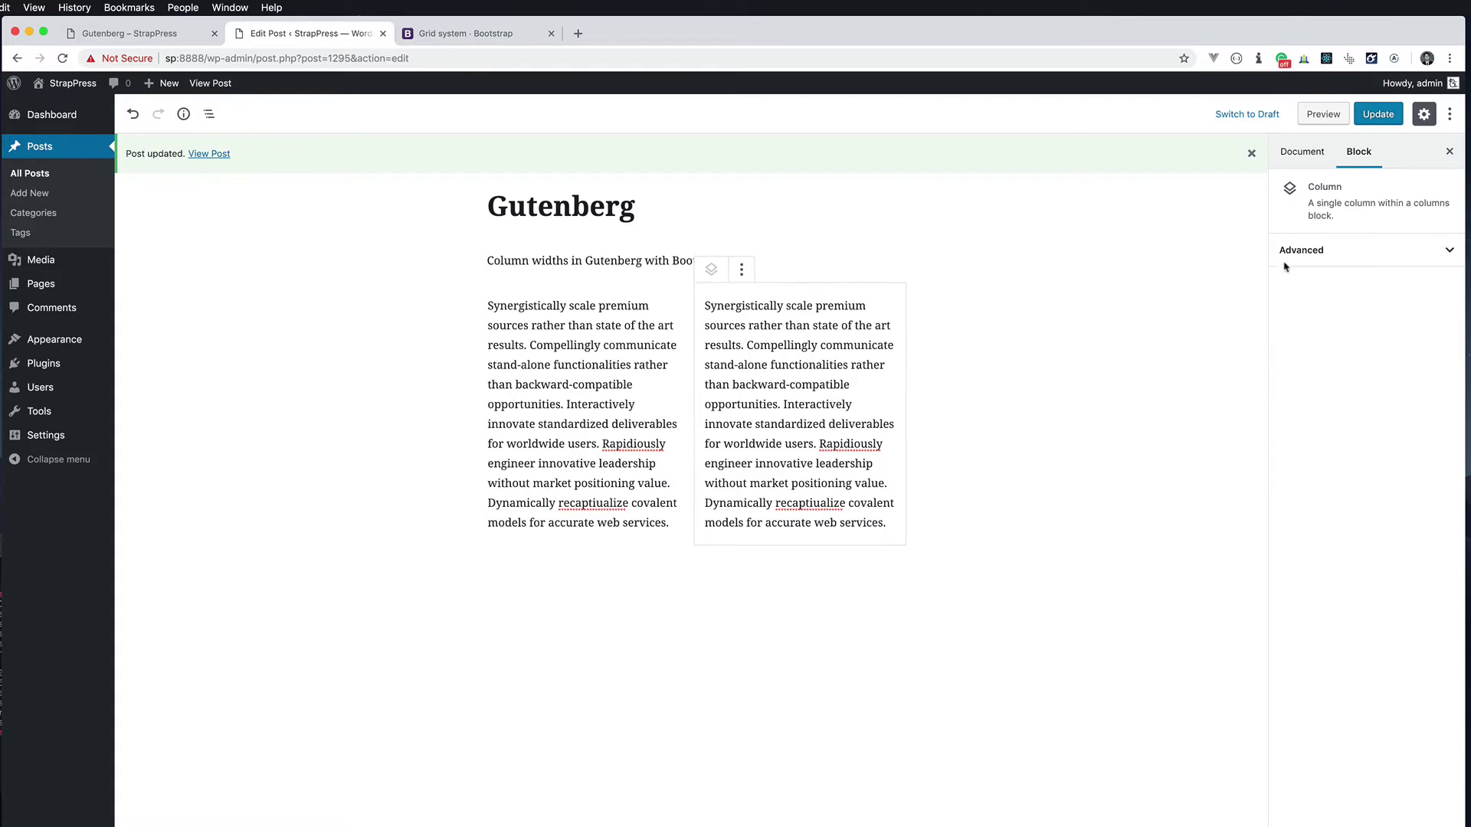
{"action": "left_click", "coordinate": [1343, 252]}
{"action": "left_click", "coordinate": [1303, 296]}
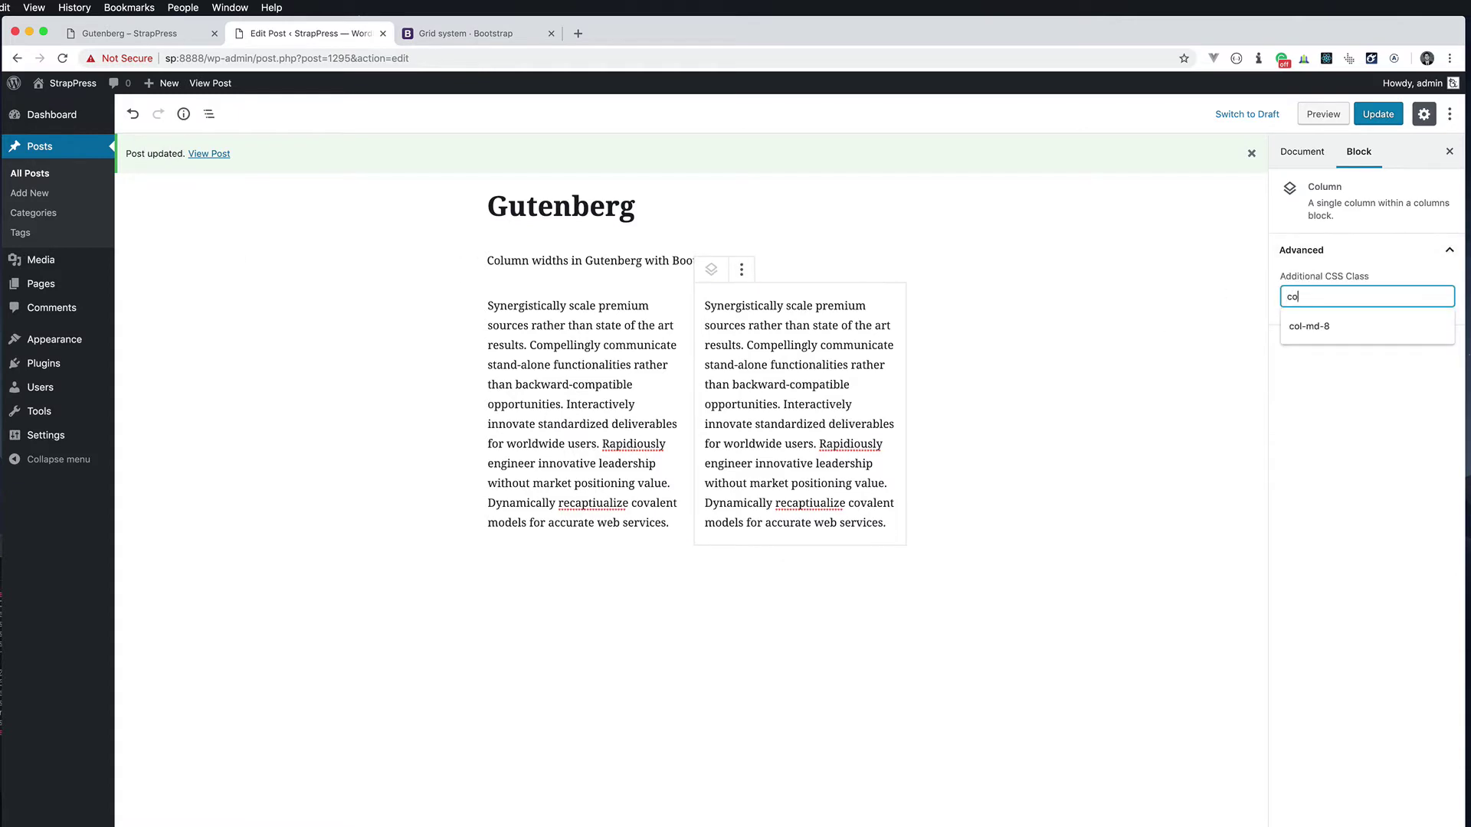
{"action": "type", "text": "col-md-4"}
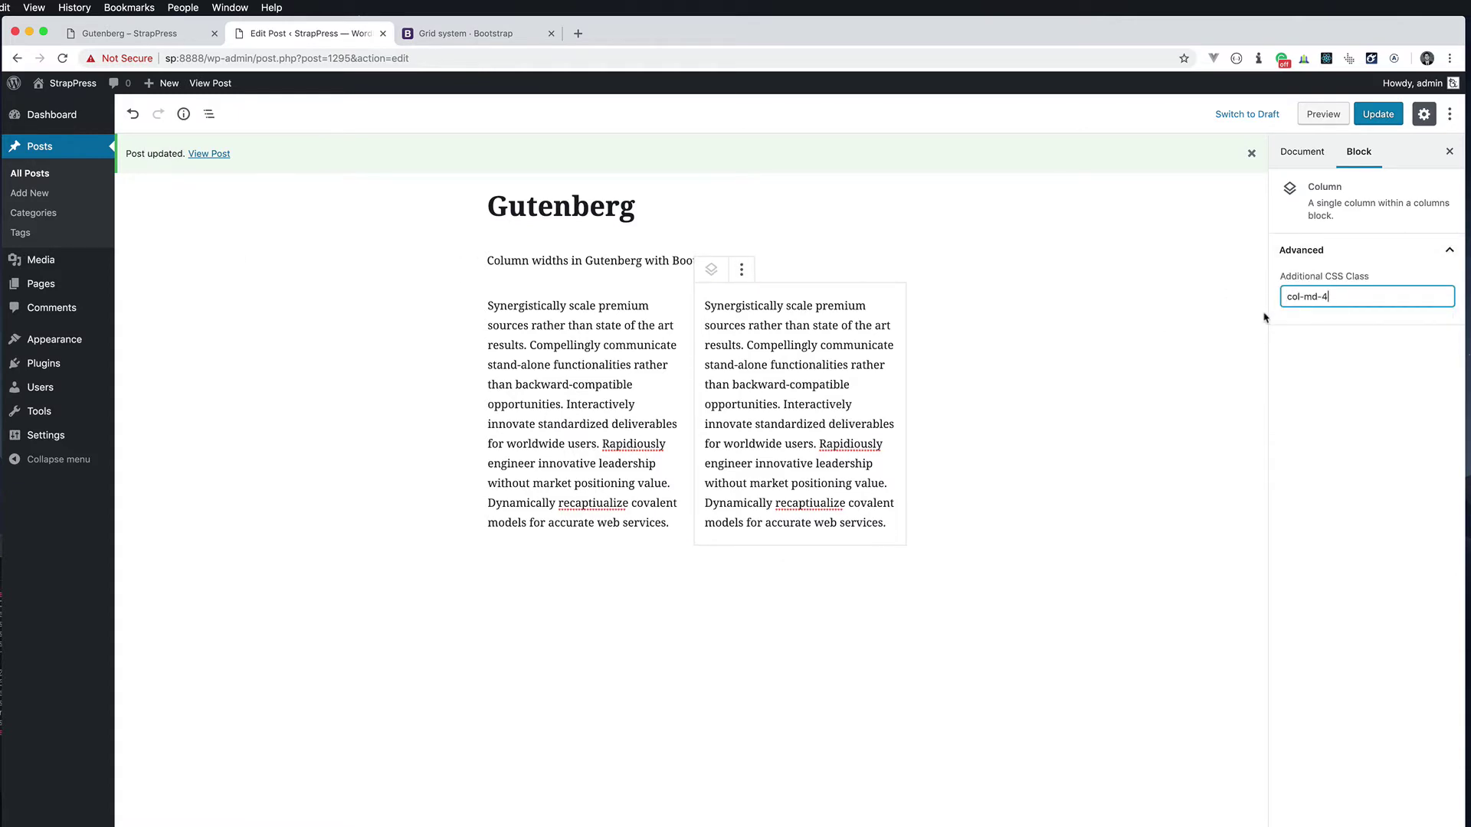
{"action": "left_click", "coordinate": [1378, 113]}
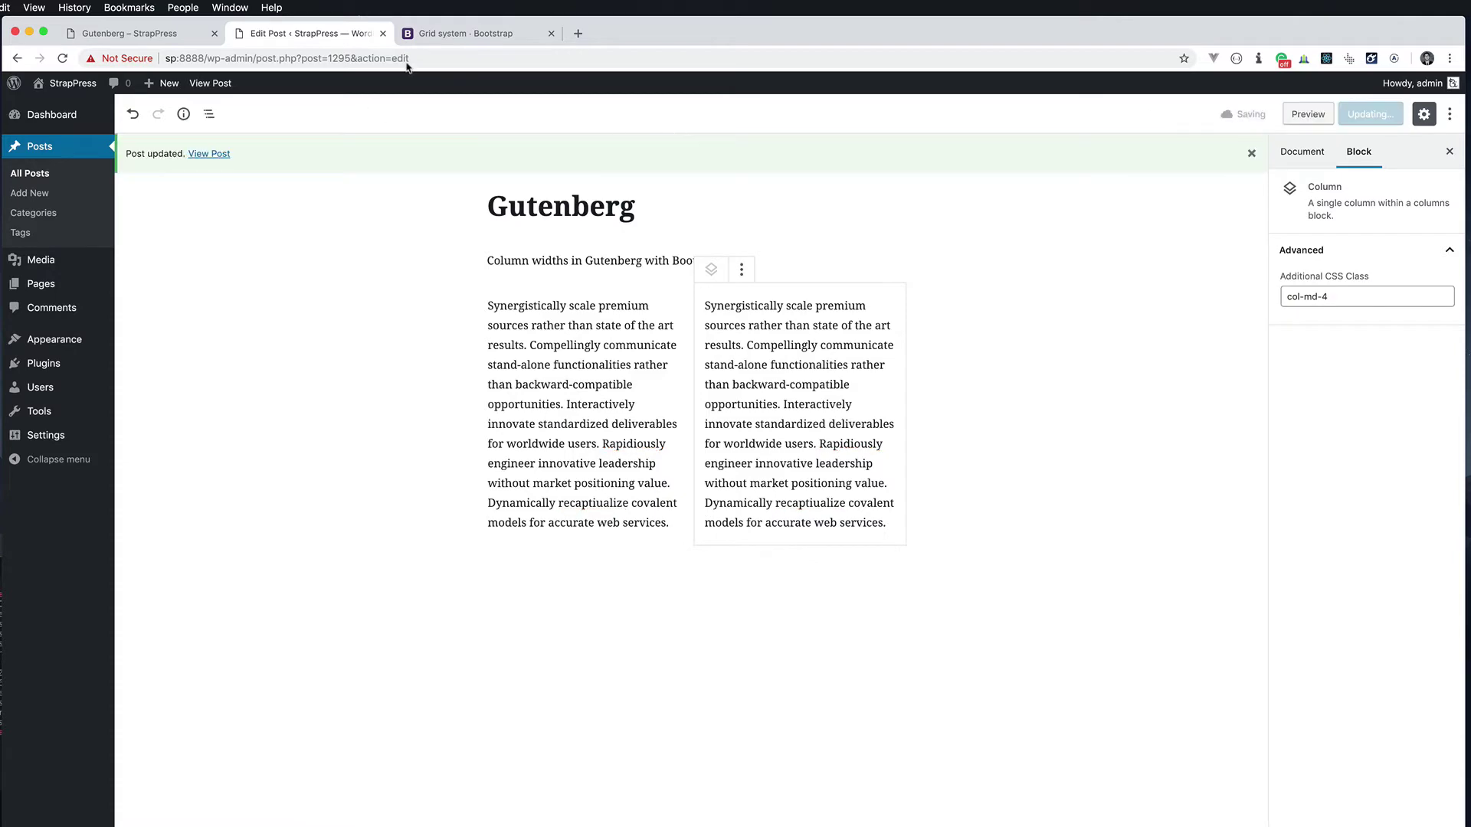
{"action": "left_click", "coordinate": [126, 33]}
Reload the post and inspect the col-md-8 column, showing flex 0 0 66.66666667%.
{"action": "left_click", "coordinate": [61, 59]}
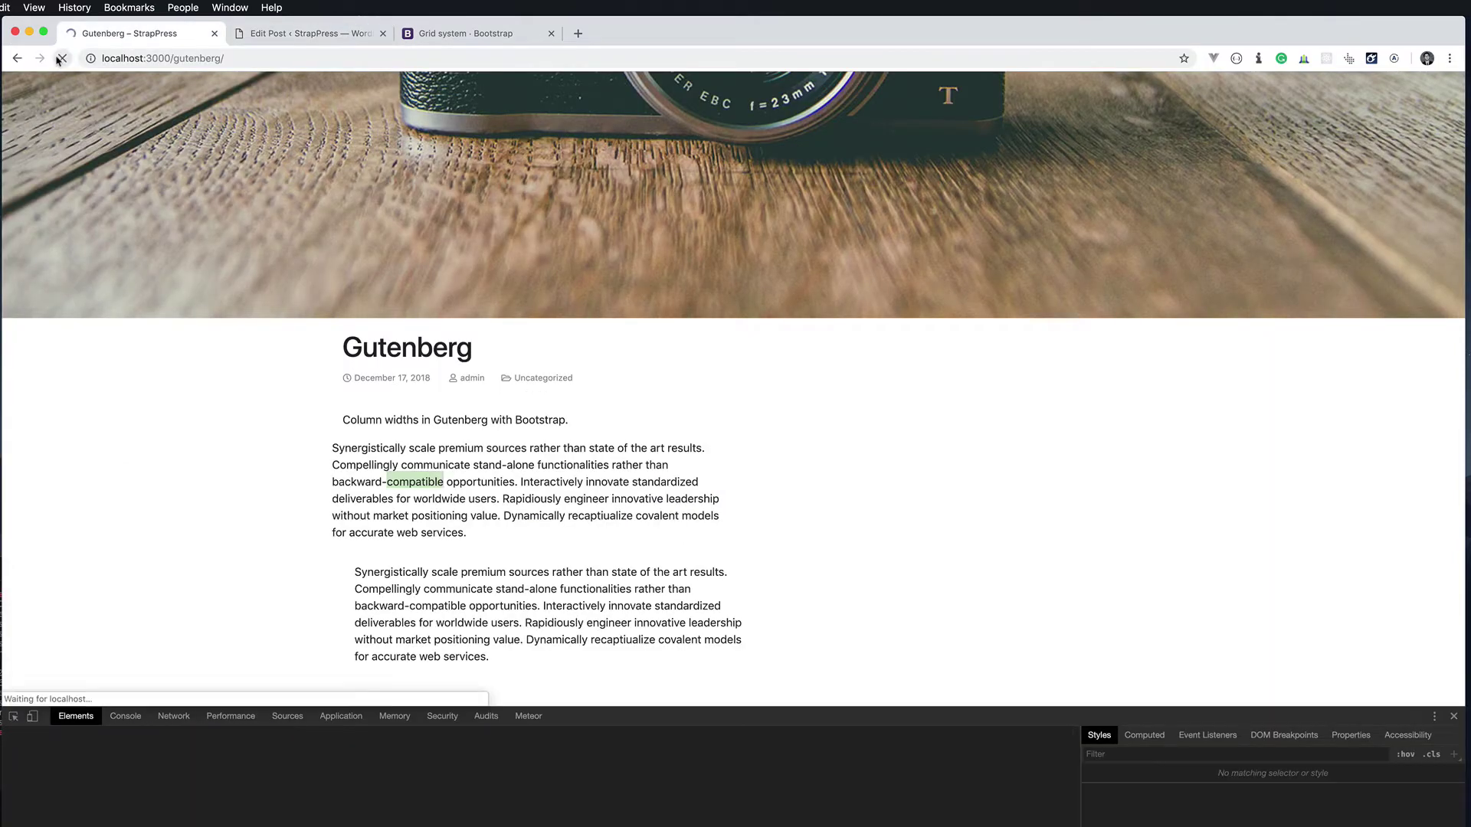
{"action": "scroll", "coordinate": [510, 457], "scroll_direction": "down", "scroll_amount": 1}
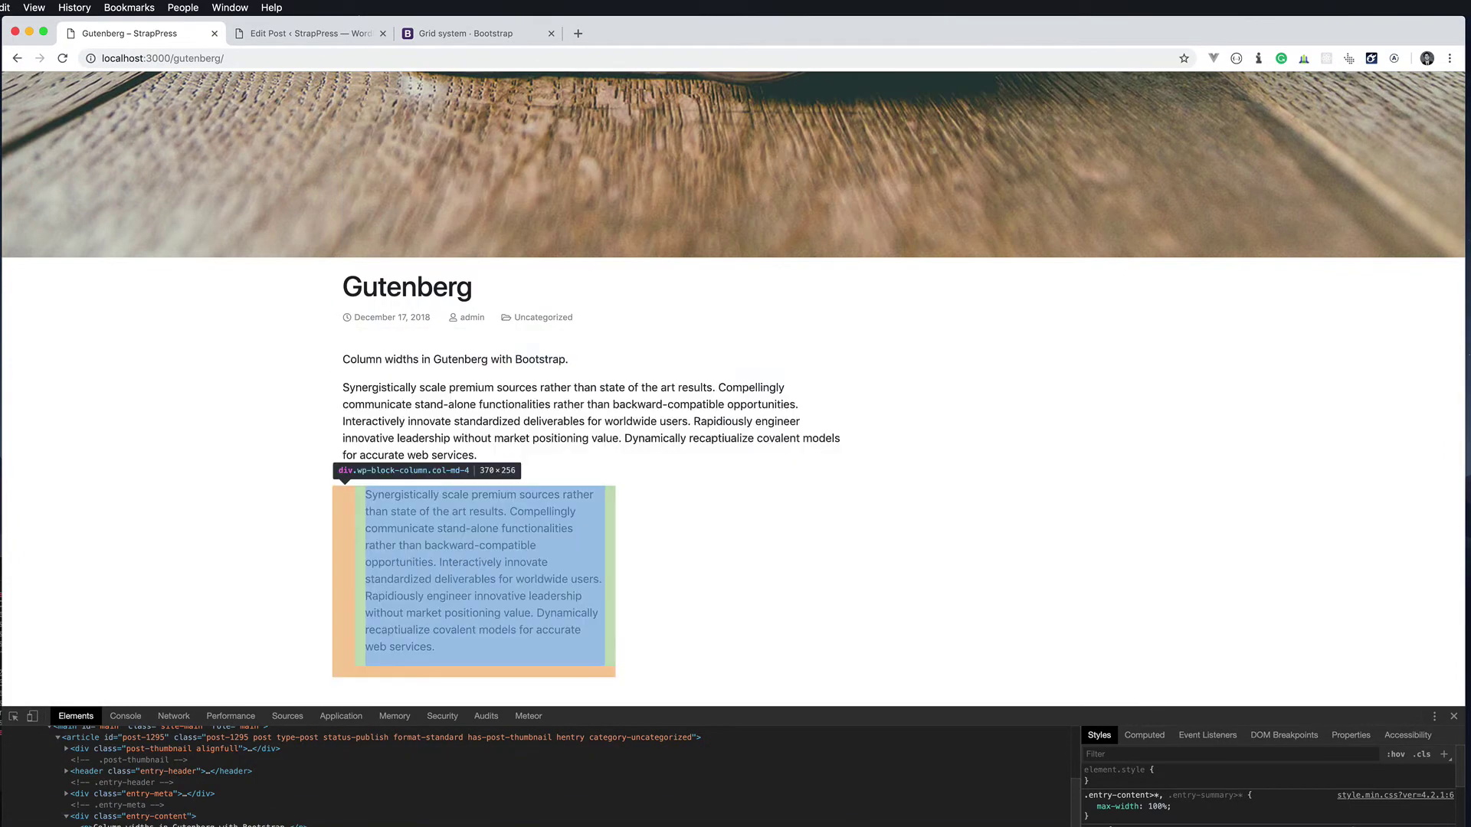
{"action": "right_click", "coordinate": [382, 426]}
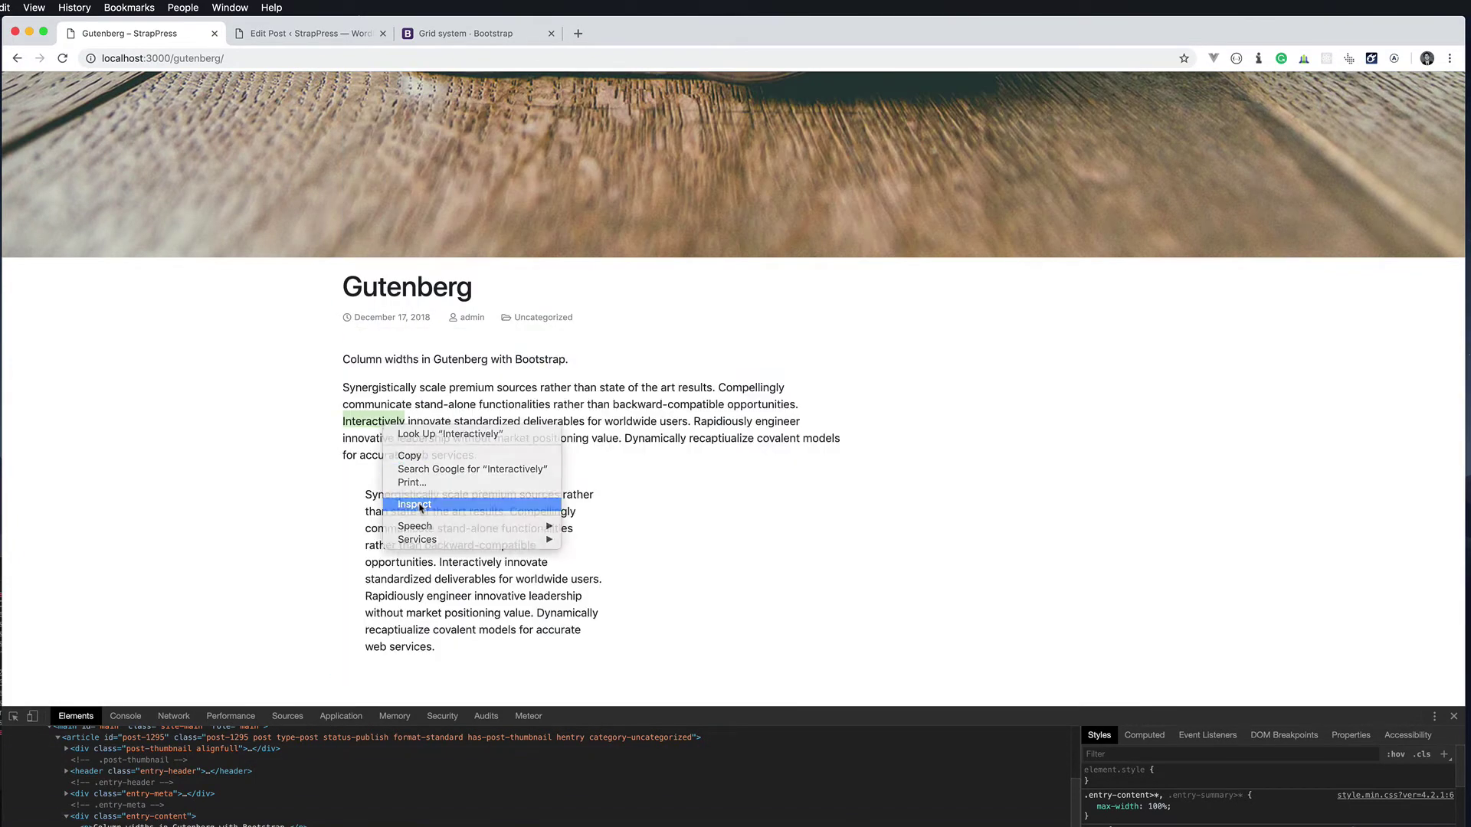
{"action": "left_click", "coordinate": [418, 505]}
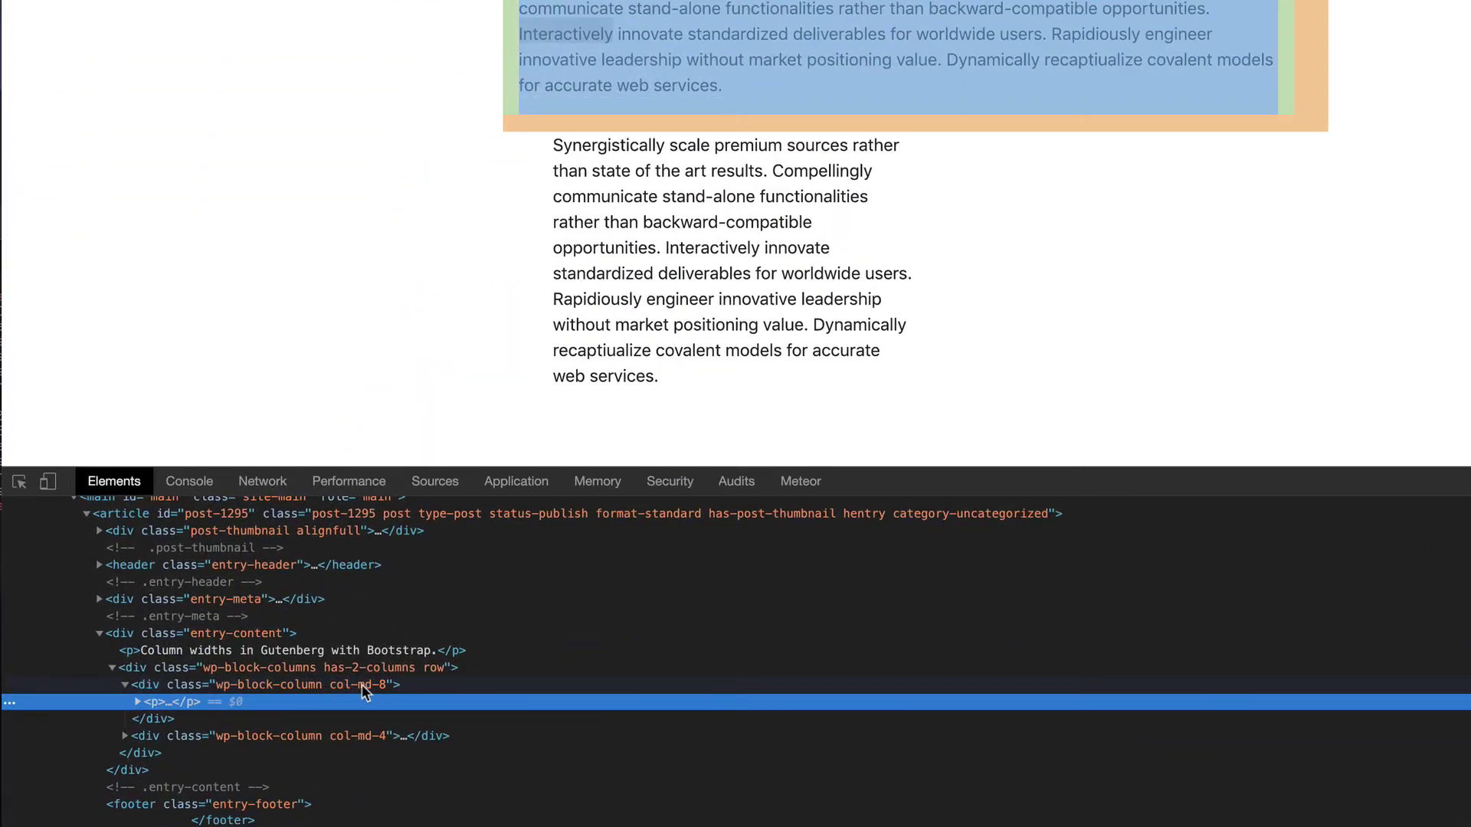
{"action": "left_click", "coordinate": [312, 687]}
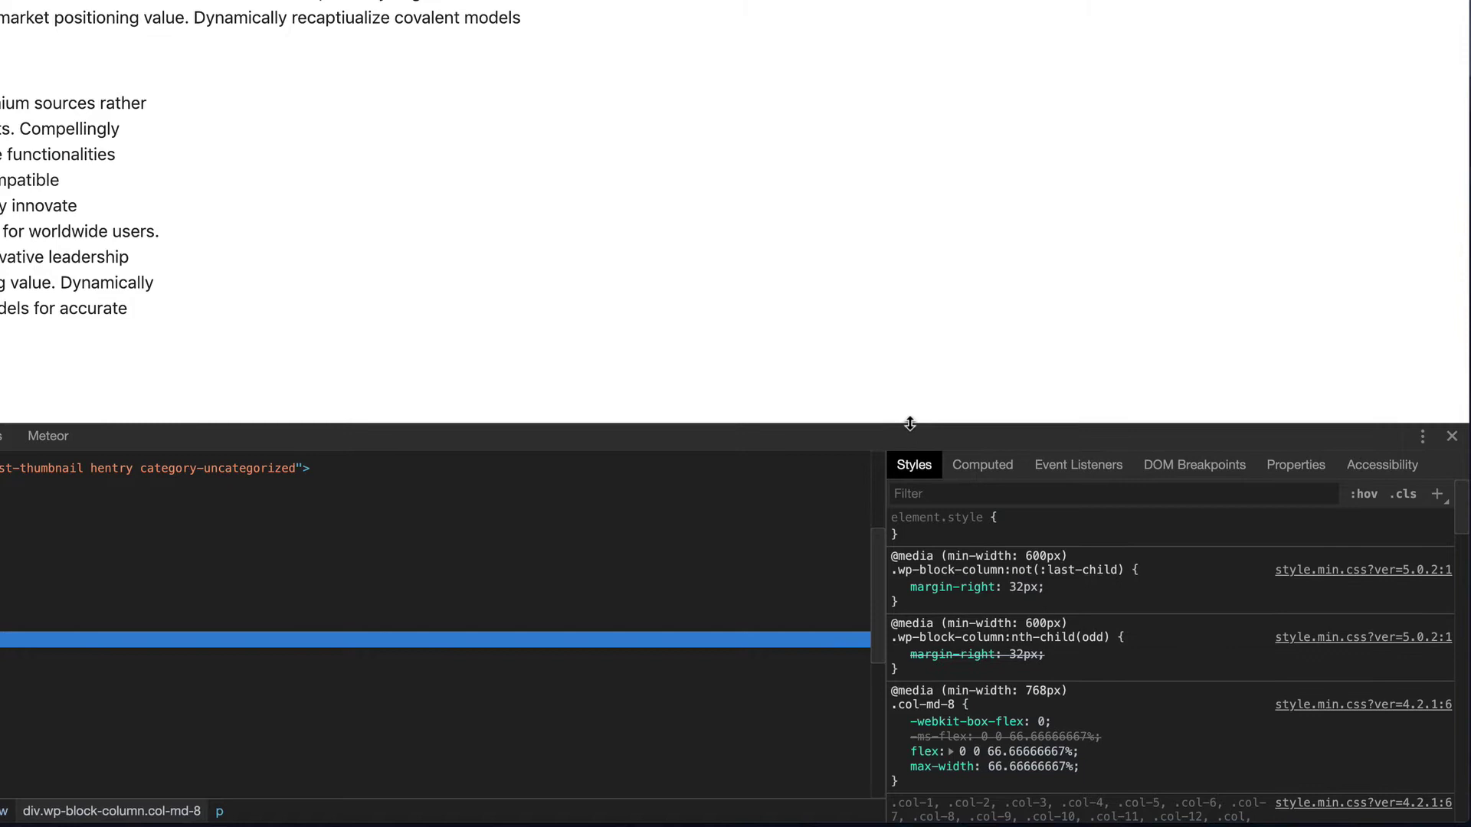
{"action": "left_click_drag", "start_coordinate": [909, 420], "coordinate": [921, 137]}
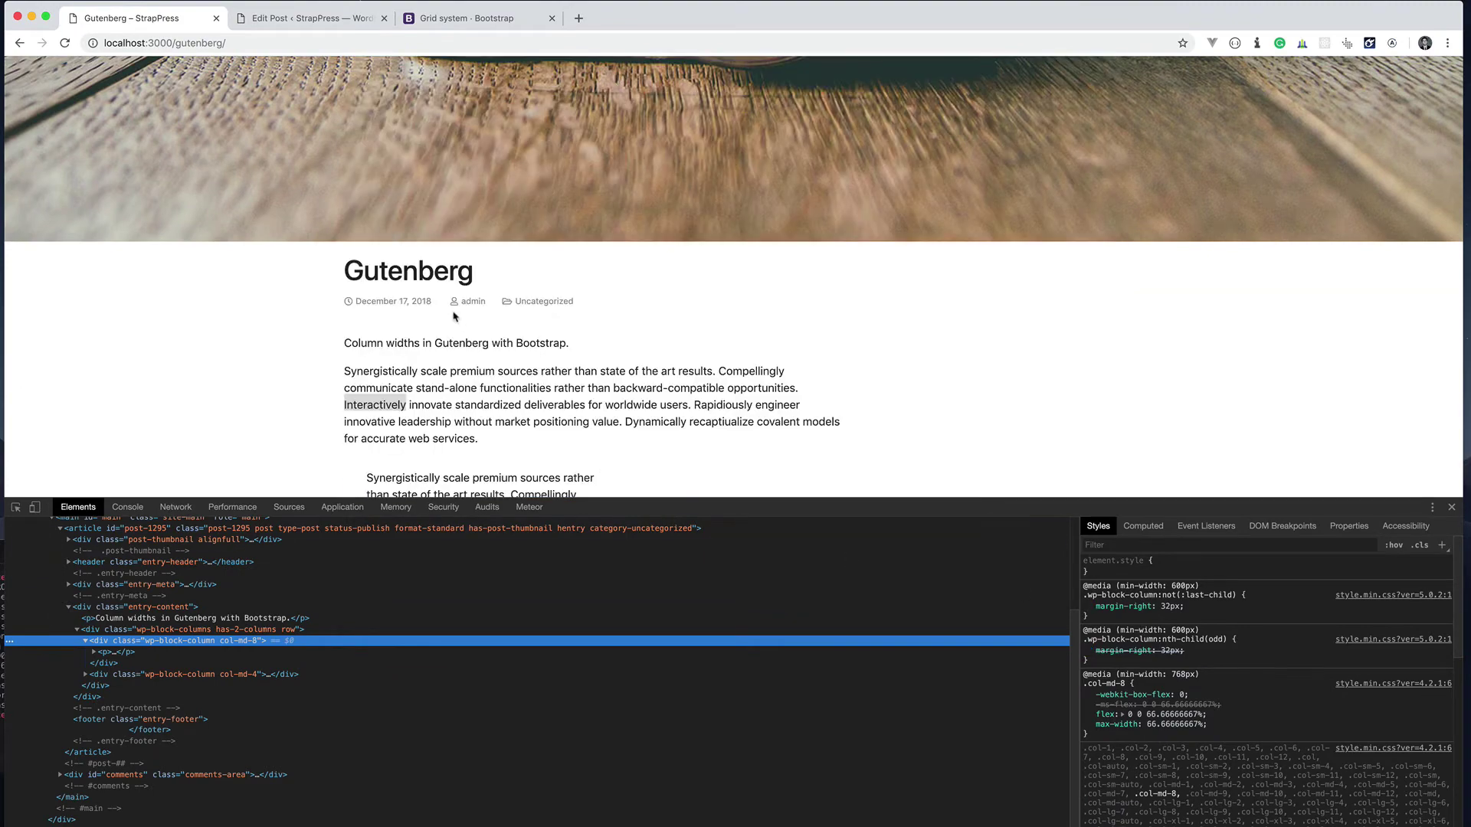
Look up the Bootstrap Borders and Spacing utility documentation.
{"action": "left_click", "coordinate": [453, 21]}
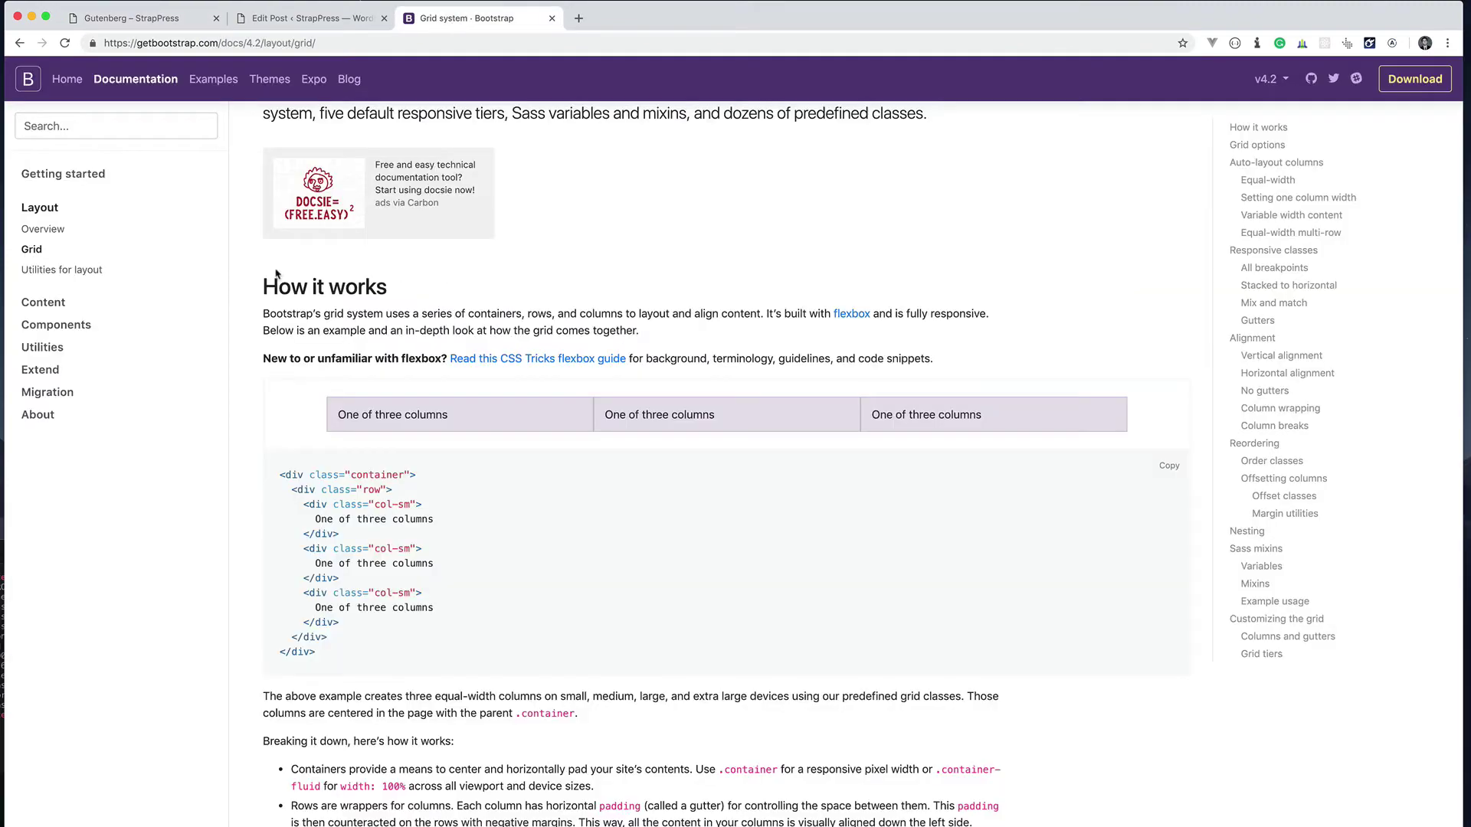
{"action": "left_click", "coordinate": [52, 350]}
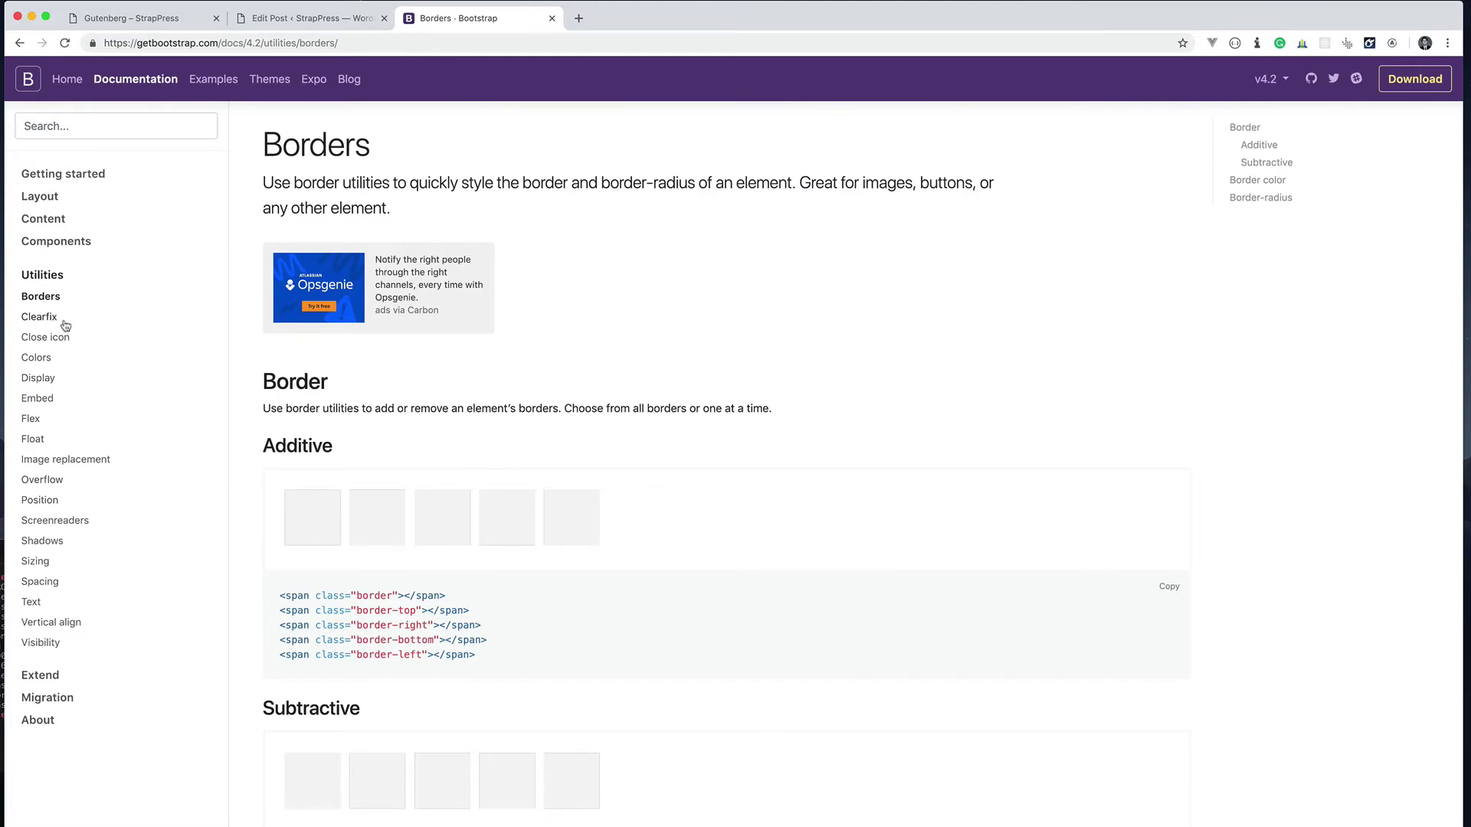
{"action": "left_click", "coordinate": [42, 582]}
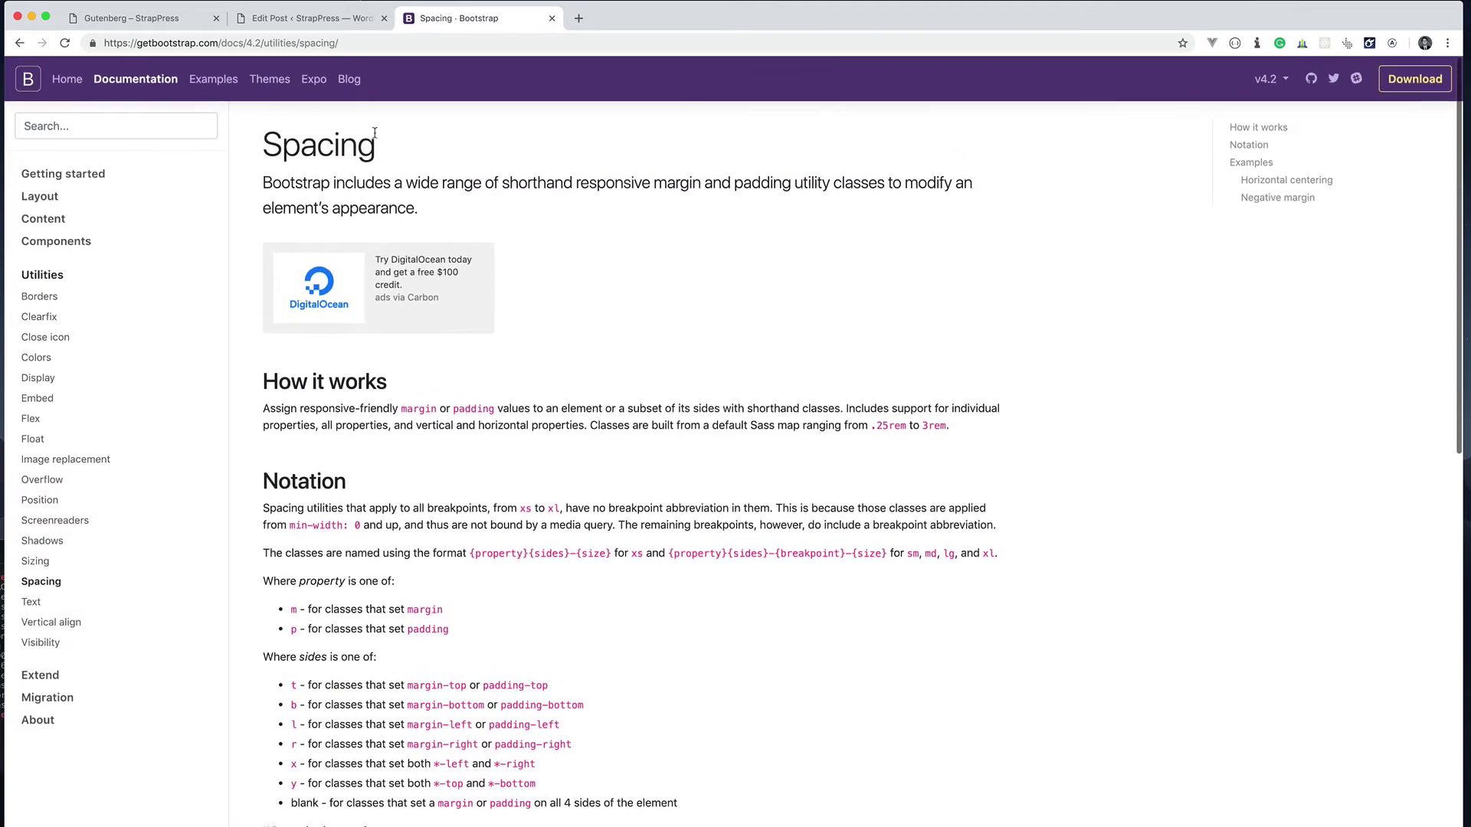
{"action": "left_click", "coordinate": [153, 15]}
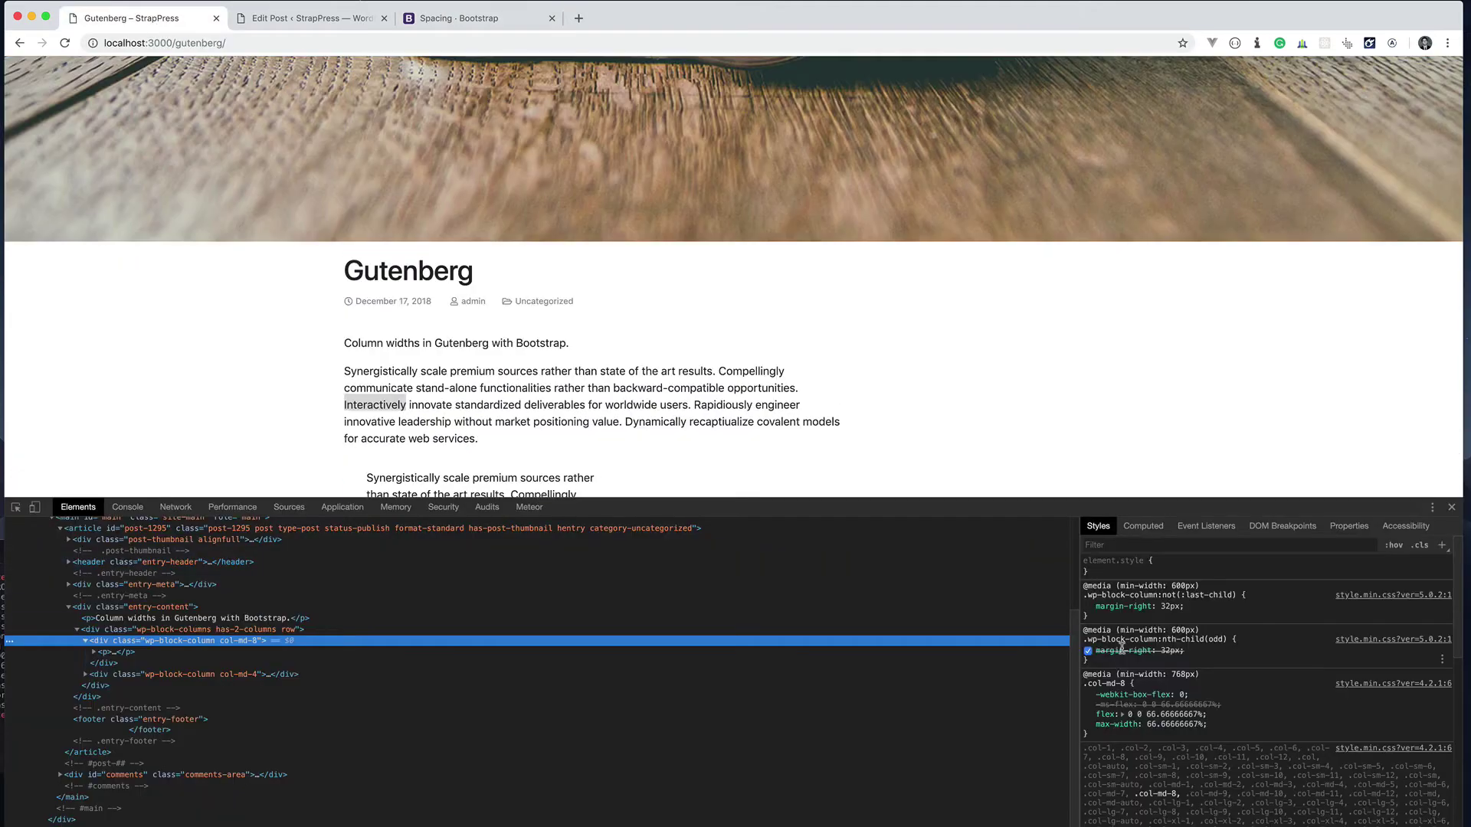
Append m-0 to both columns' classes (col-md-8 m-0, col-md-4 m-0).
{"action": "left_click", "coordinate": [310, 18]}
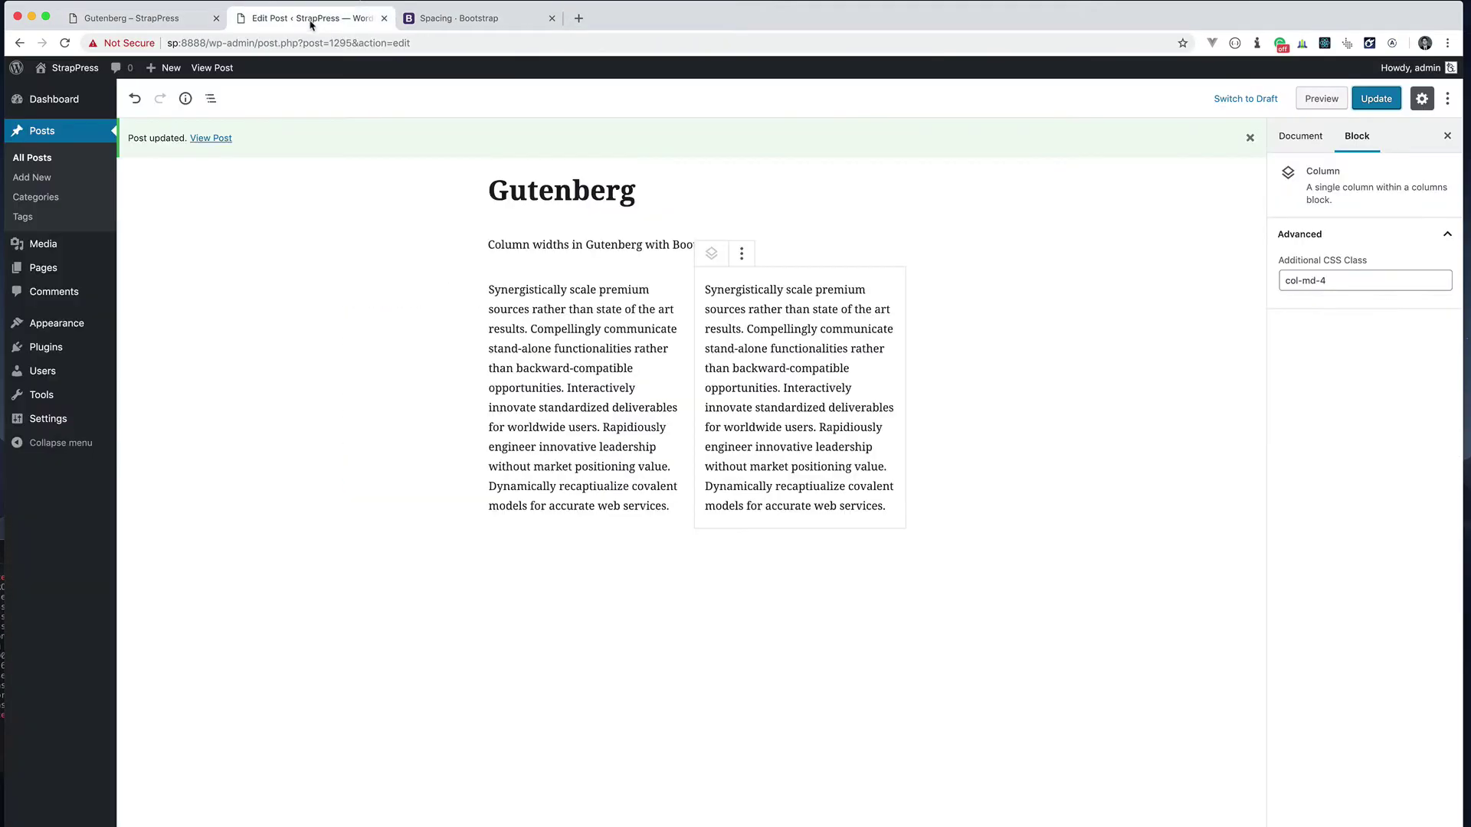
{"action": "left_click", "coordinate": [210, 98]}
{"action": "left_click", "coordinate": [217, 190]}
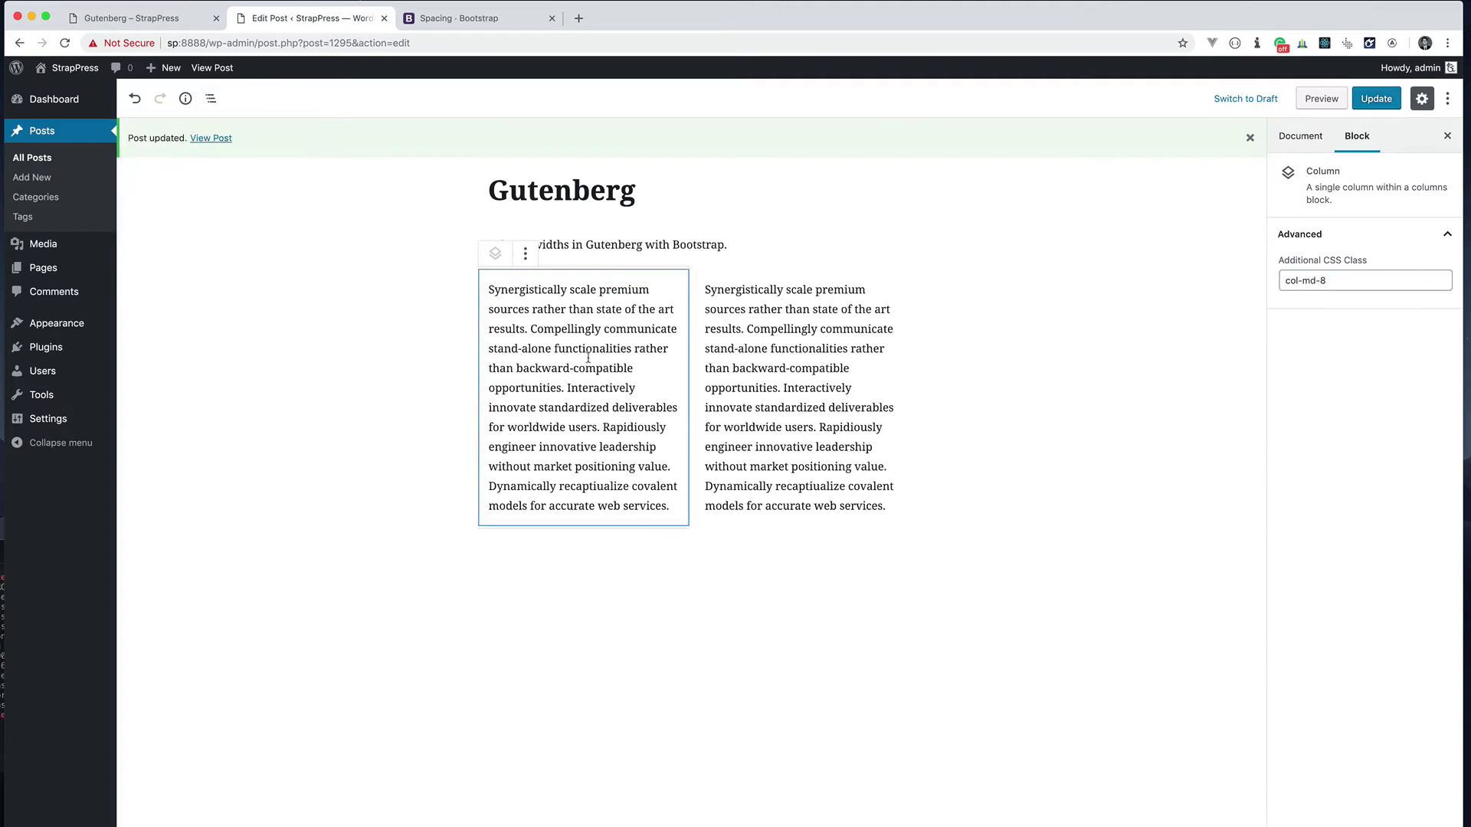
{"action": "left_click", "coordinate": [1356, 281]}
{"action": "left_click", "coordinate": [211, 98]}
{"action": "left_click", "coordinate": [198, 244]}
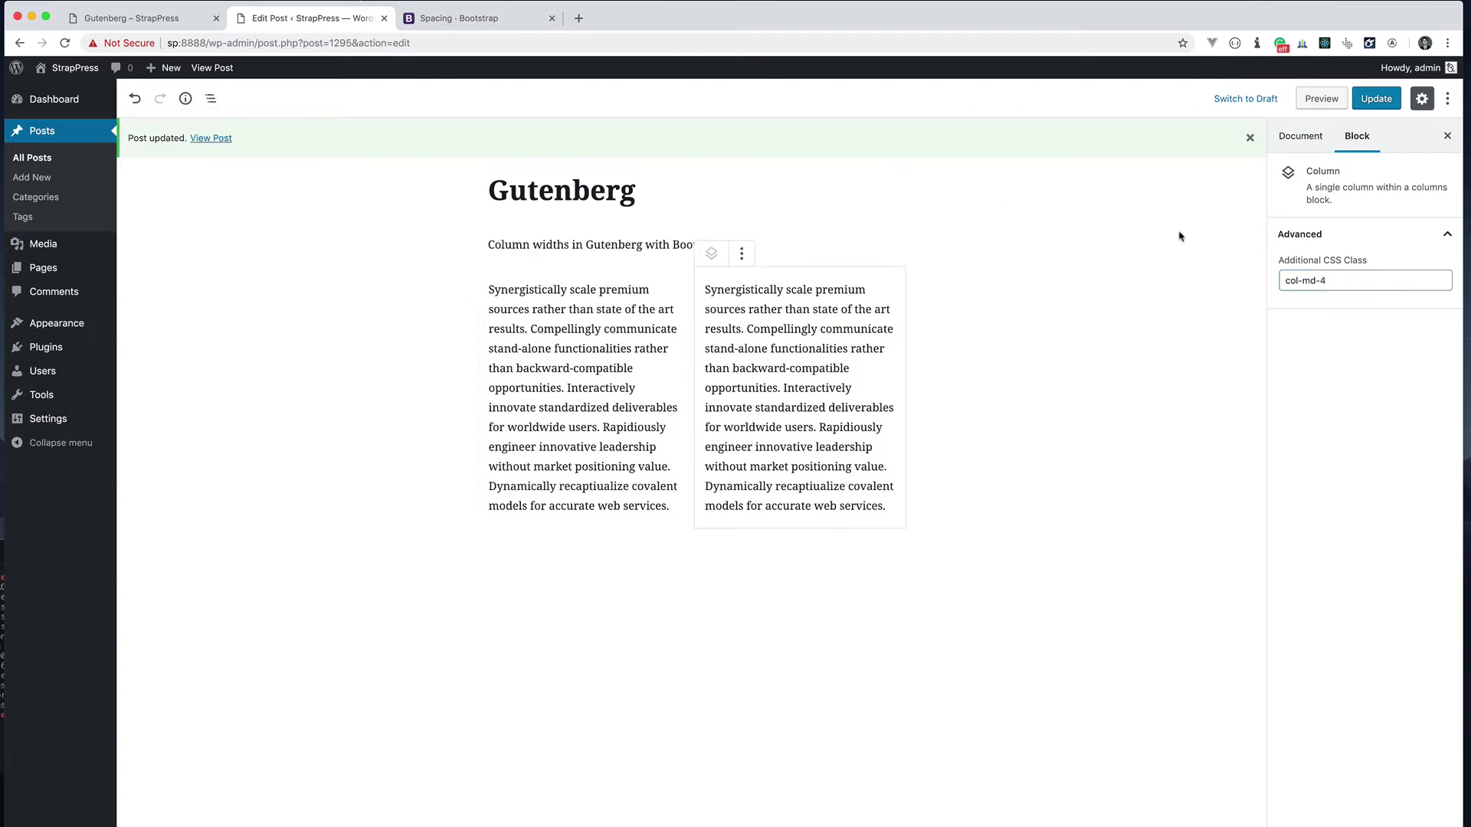
{"action": "left_click", "coordinate": [1342, 288]}
Review the margin utility classes in the Bootstrap Spacing docs.
{"action": "left_click", "coordinate": [479, 20]}
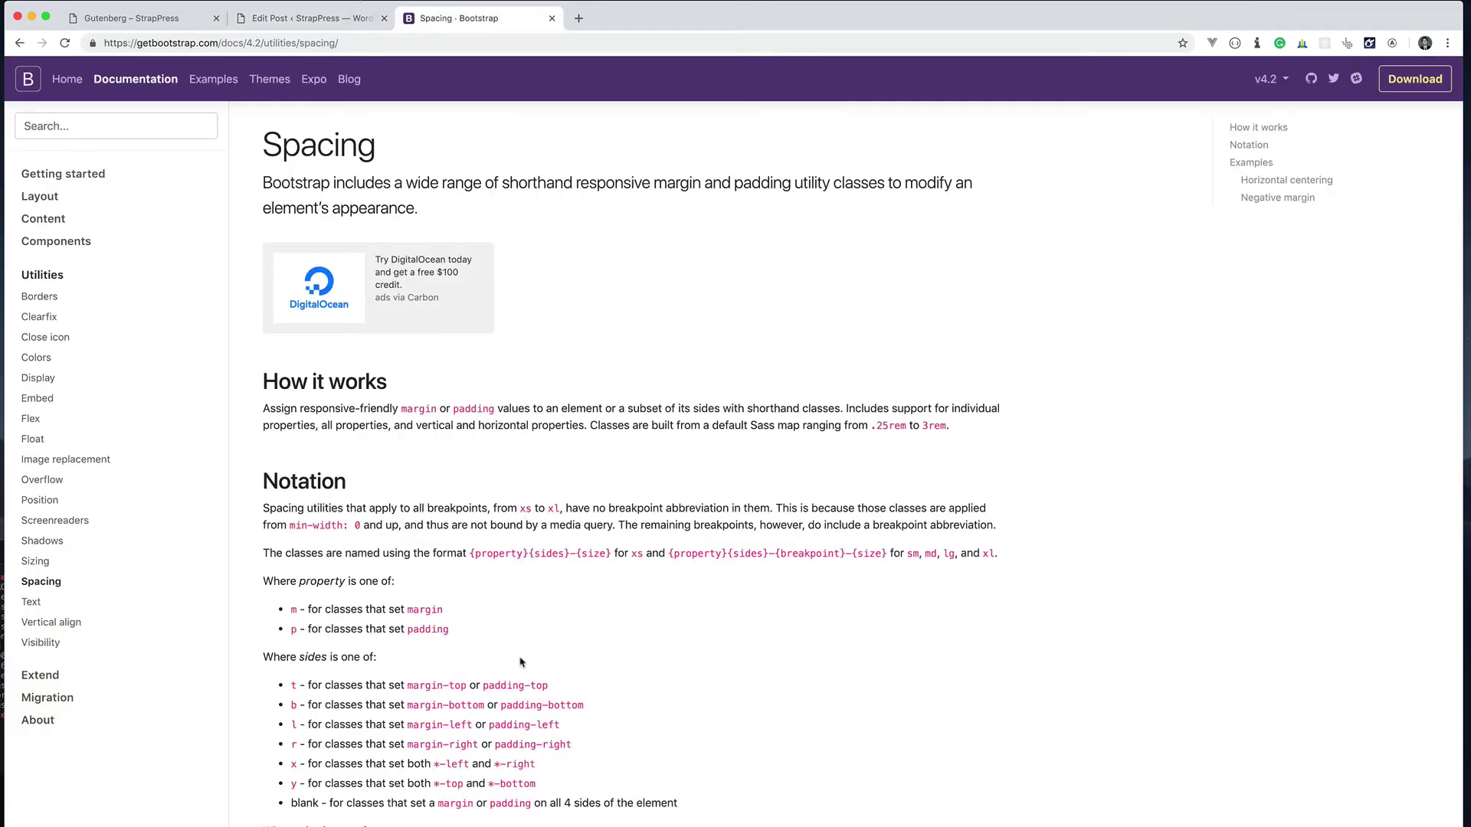
{"action": "scroll", "coordinate": [520, 662], "scroll_direction": "down", "scroll_amount": 3}
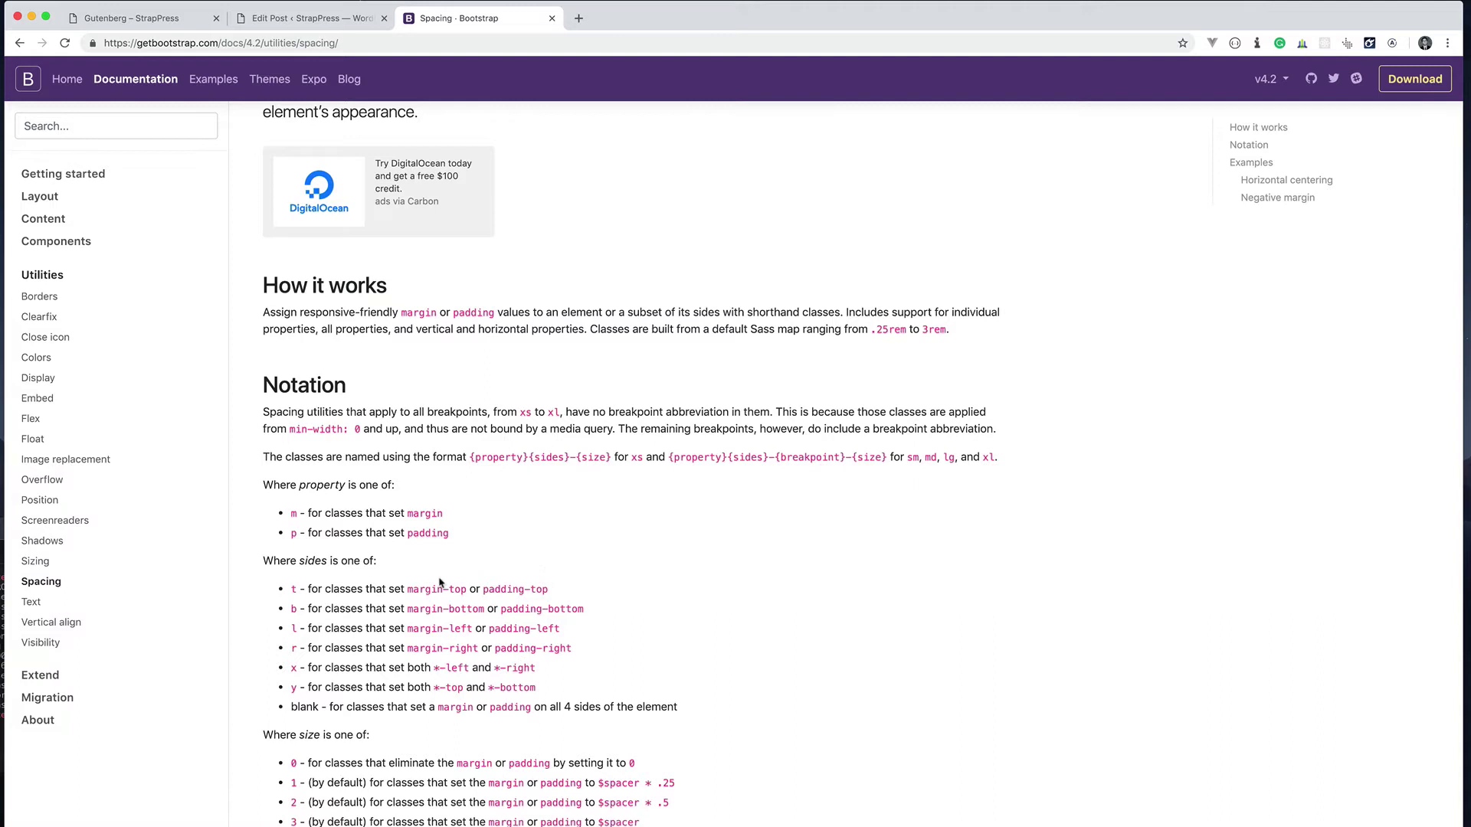
{"action": "scroll", "coordinate": [440, 583], "scroll_direction": "down", "scroll_amount": 2}
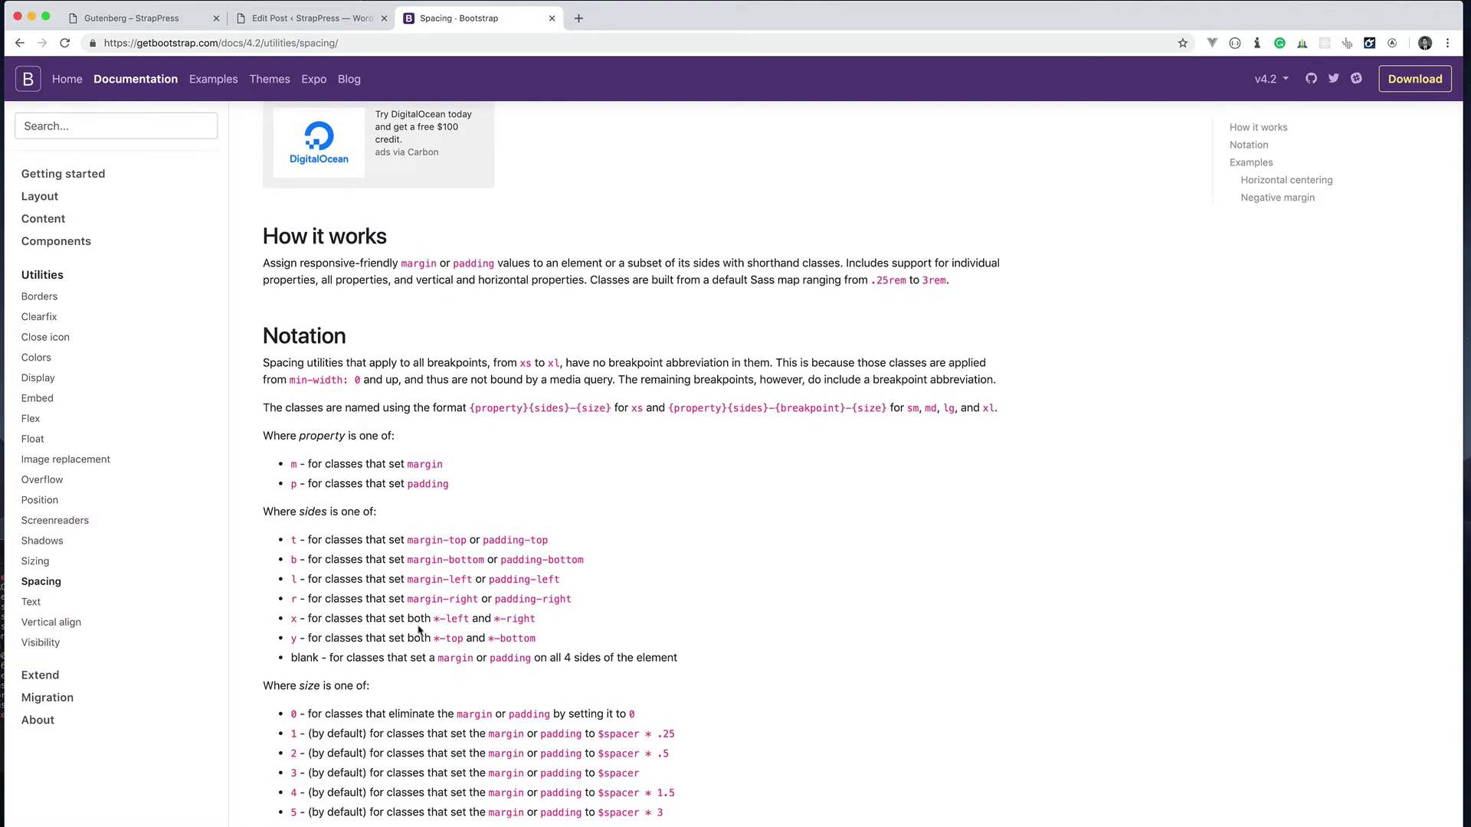
{"action": "scroll", "coordinate": [426, 743], "scroll_direction": "down", "scroll_amount": 1}
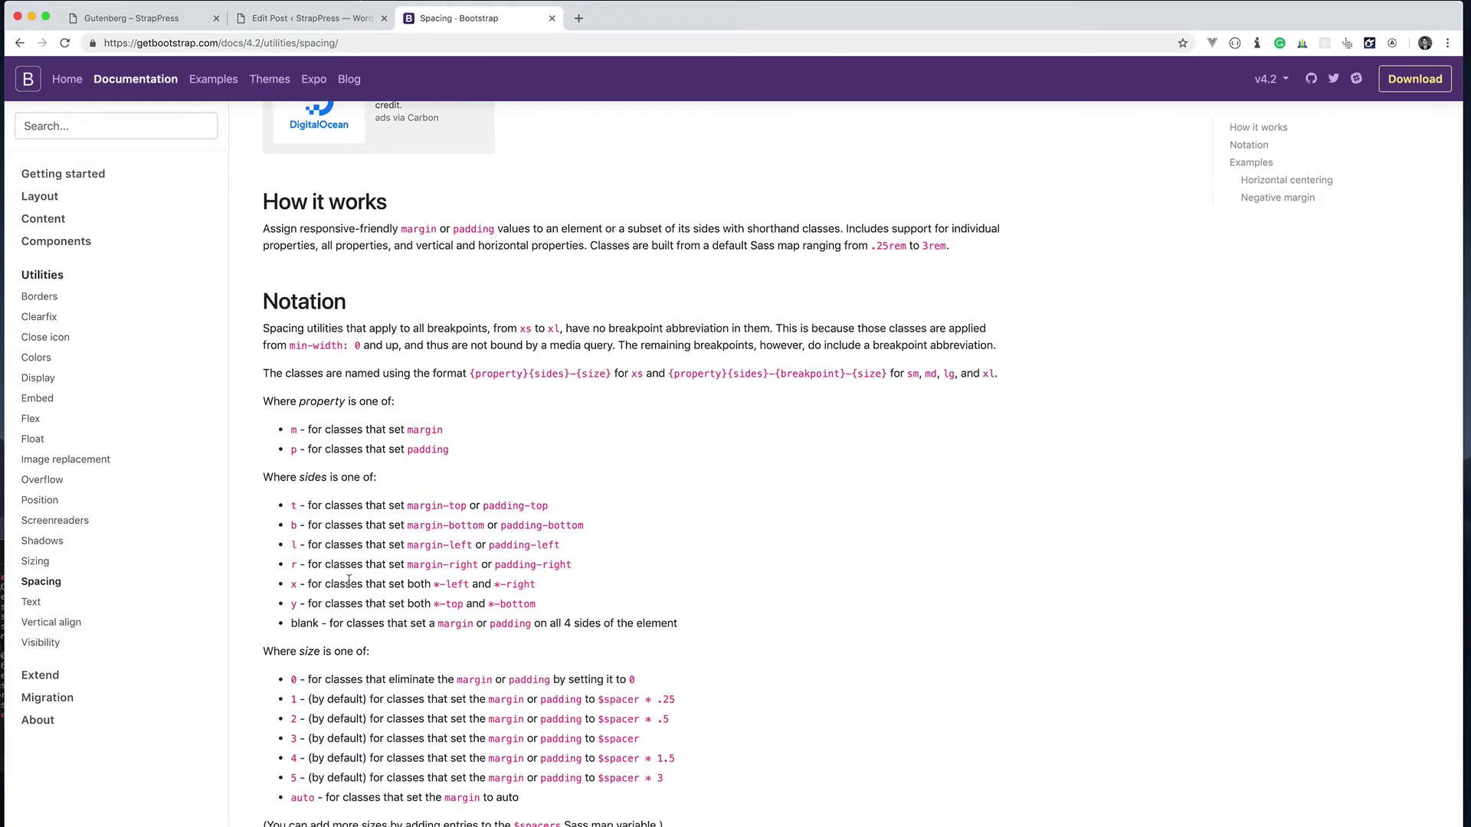
Update the post and reload the live page to see the m-0 columns.
{"action": "left_click", "coordinate": [293, 20]}
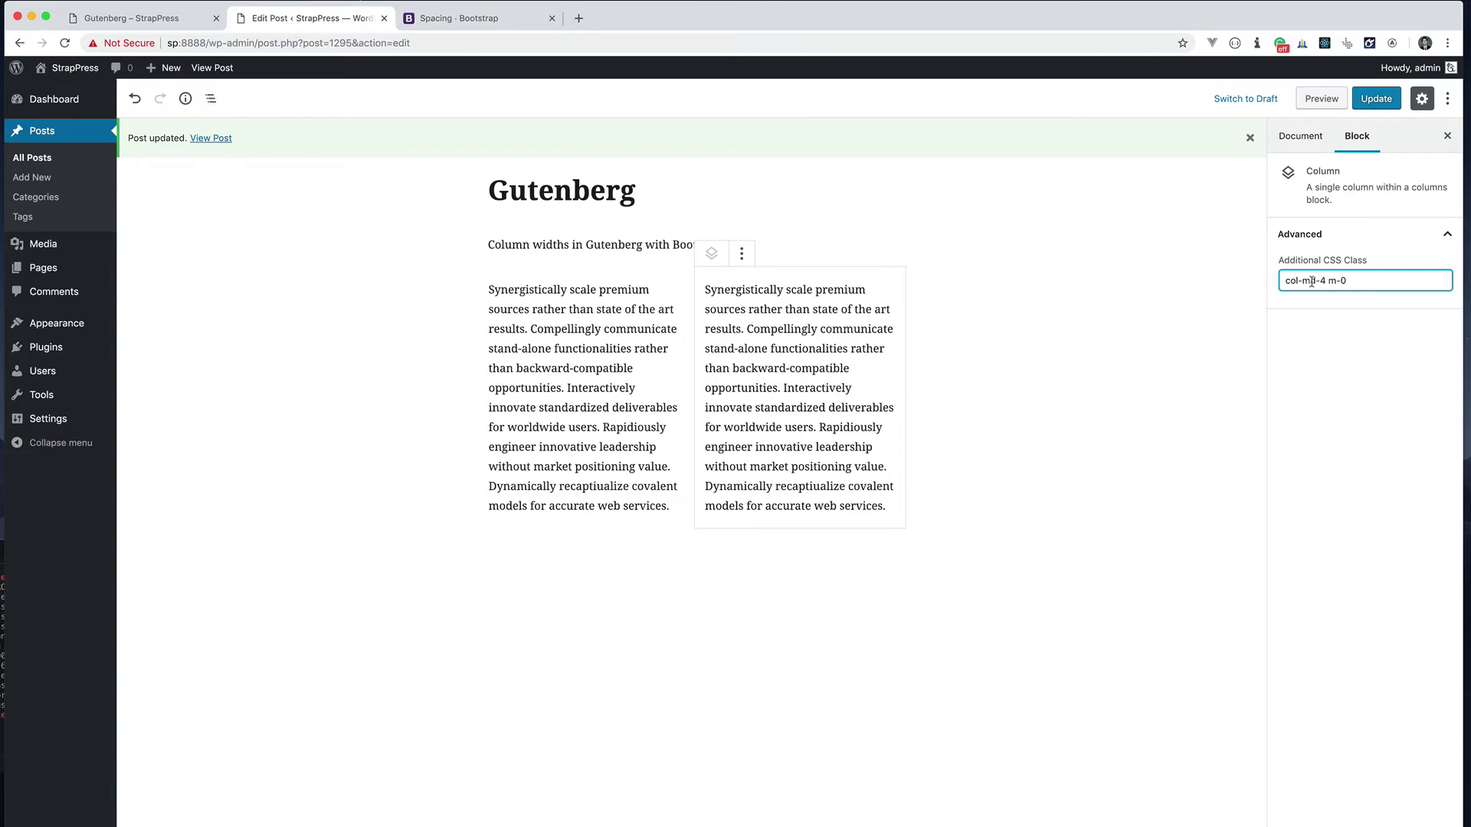
{"action": "left_click", "coordinate": [1376, 99]}
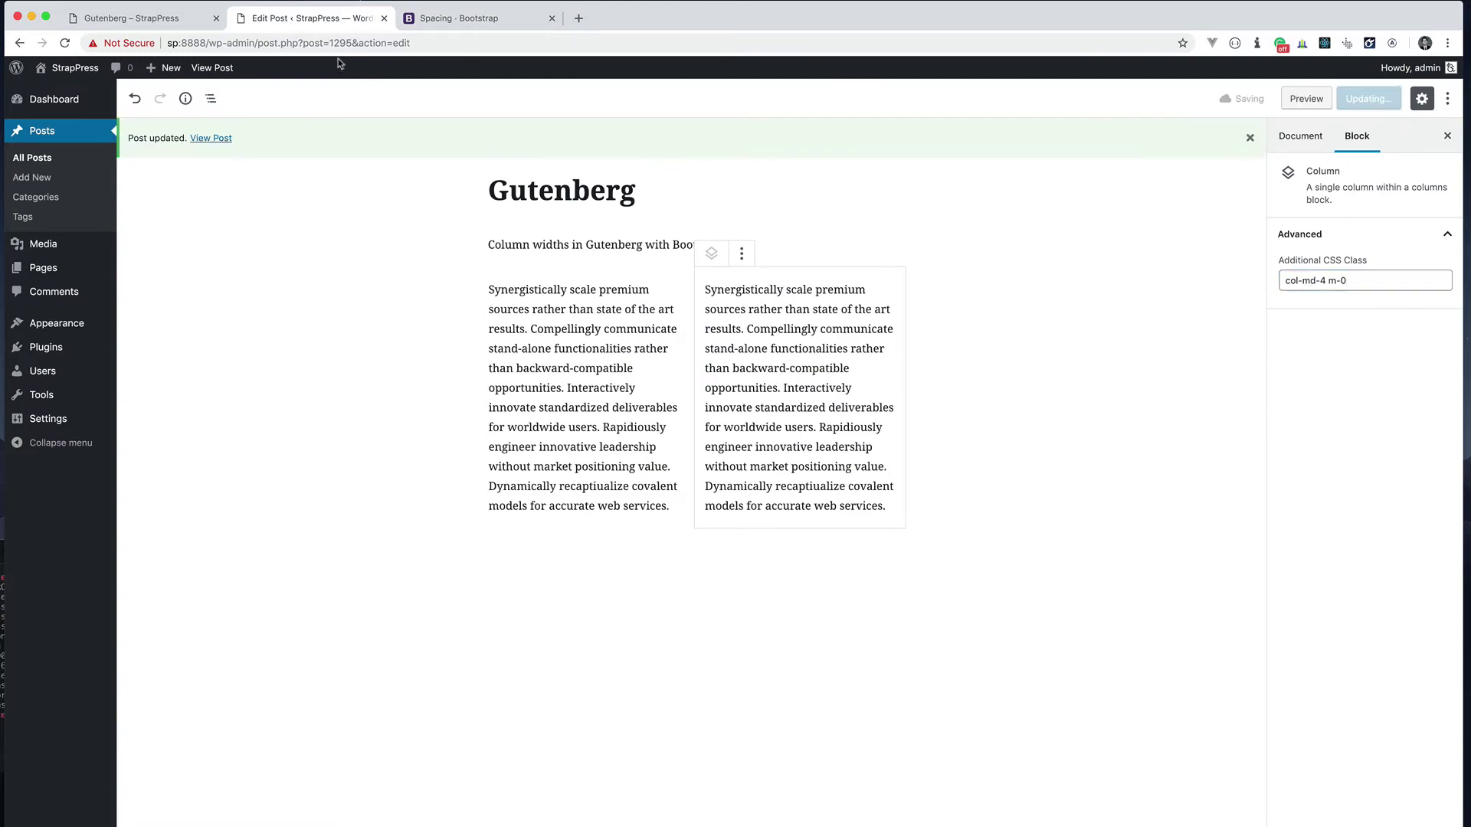
{"action": "left_click", "coordinate": [141, 21]}
{"action": "left_click", "coordinate": [64, 43]}
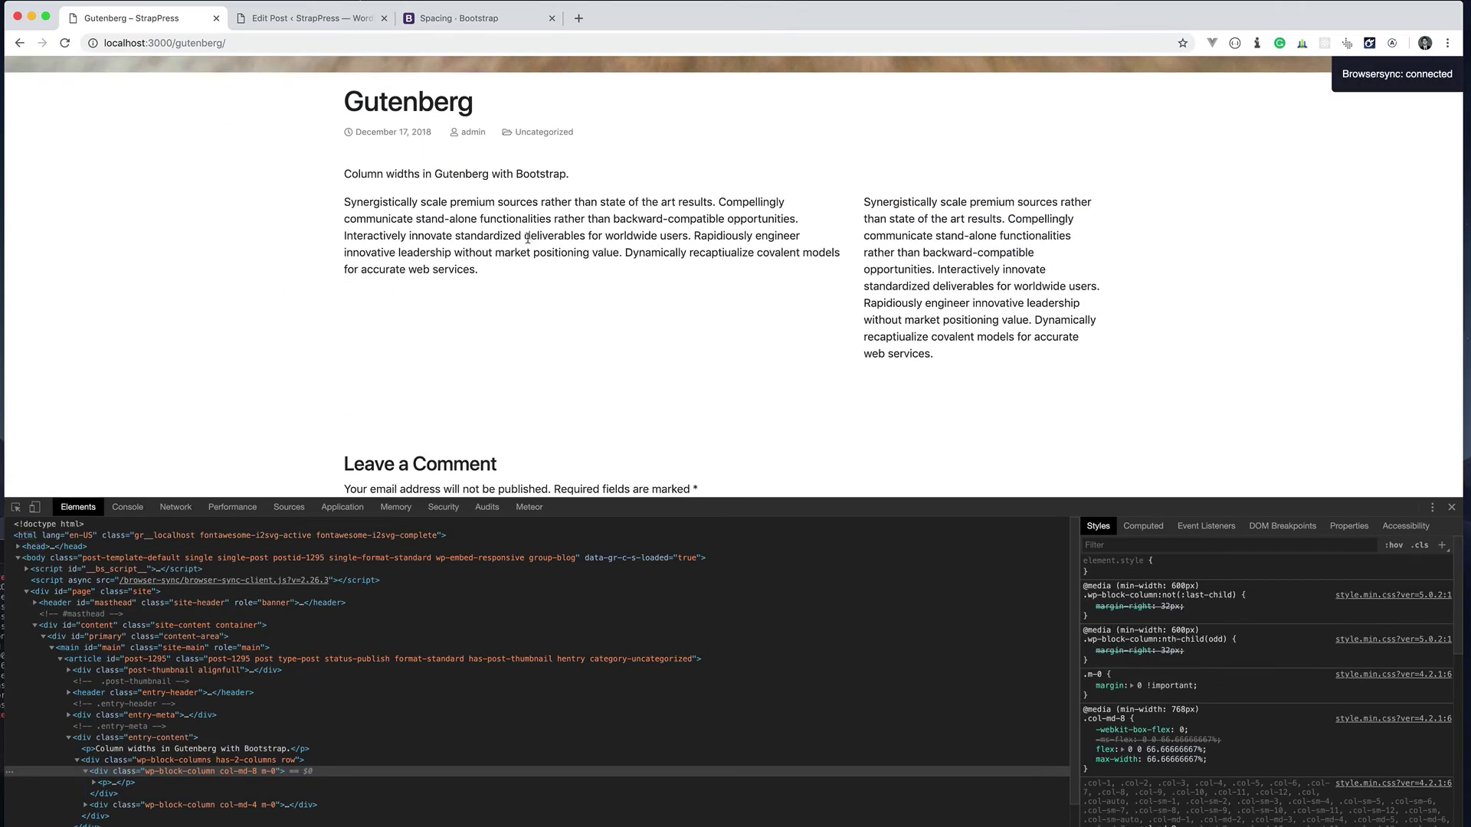
Close DevTools and resize Chrome narrow, then full width, to check the columns stack and realign.
{"action": "left_click", "coordinate": [1452, 507]}
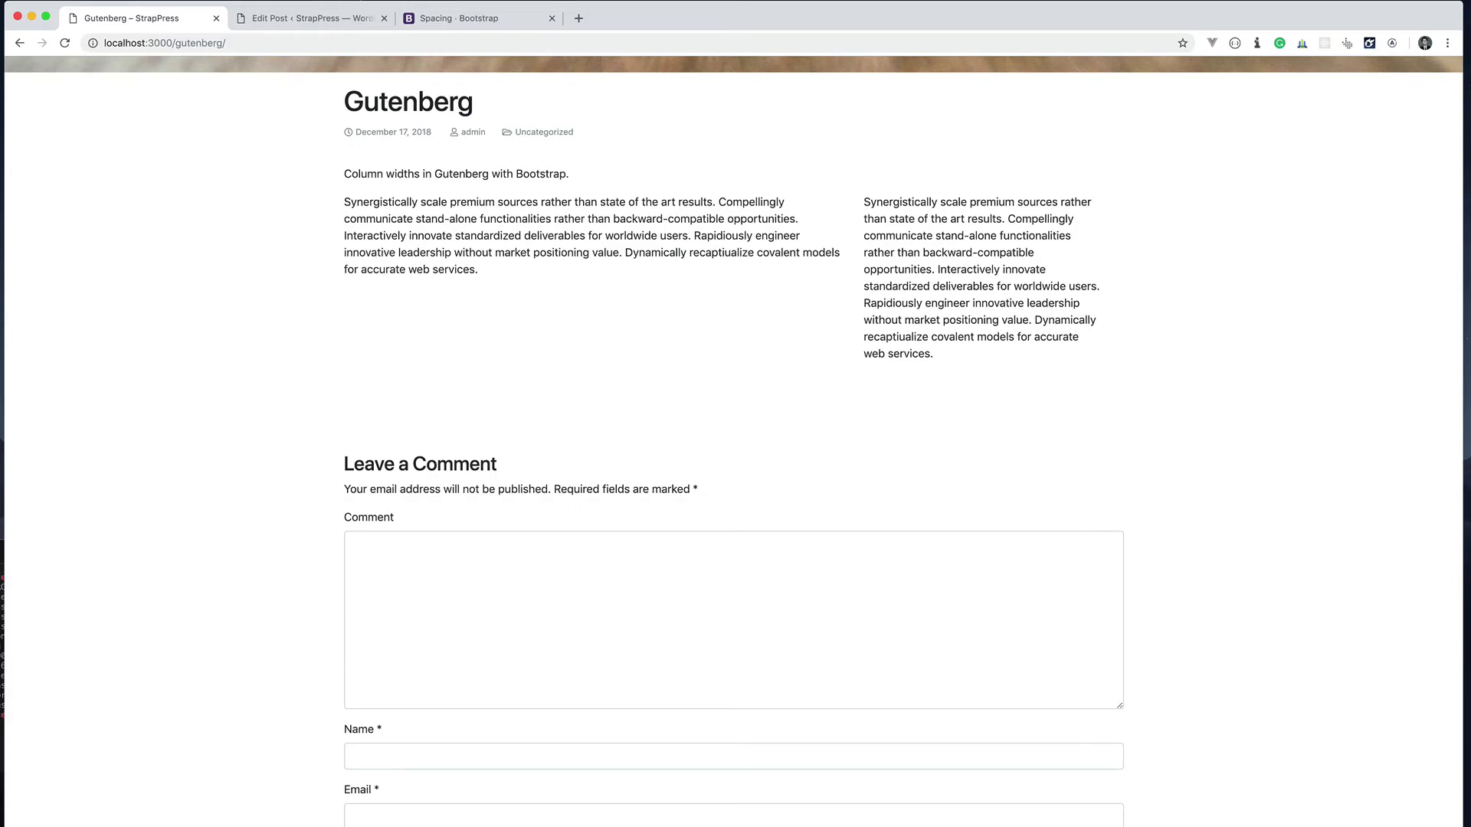
{"action": "key", "text": "ctrl+alt+e"}
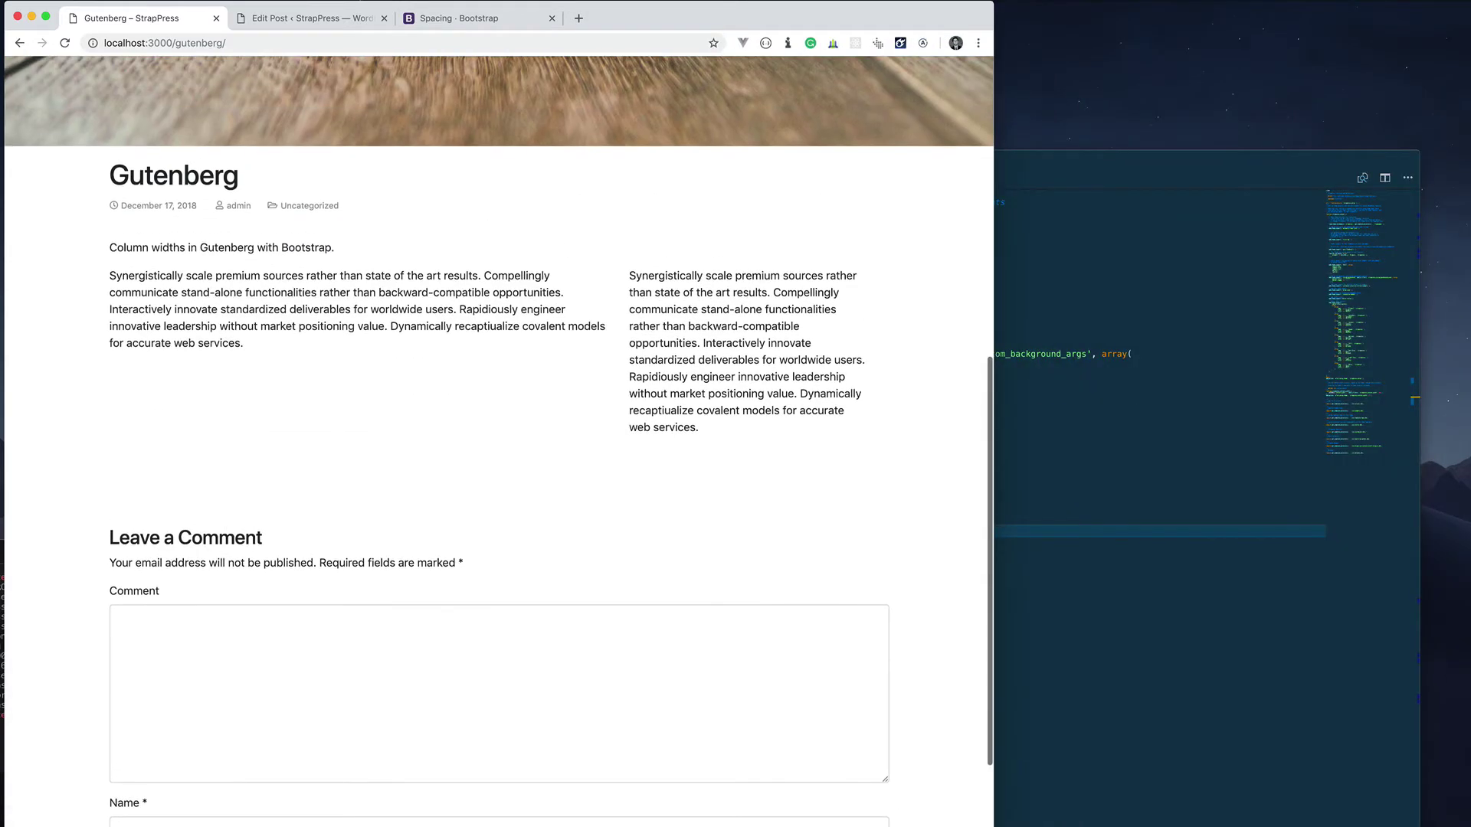
{"action": "key", "text": "ctrl+alt+d"}
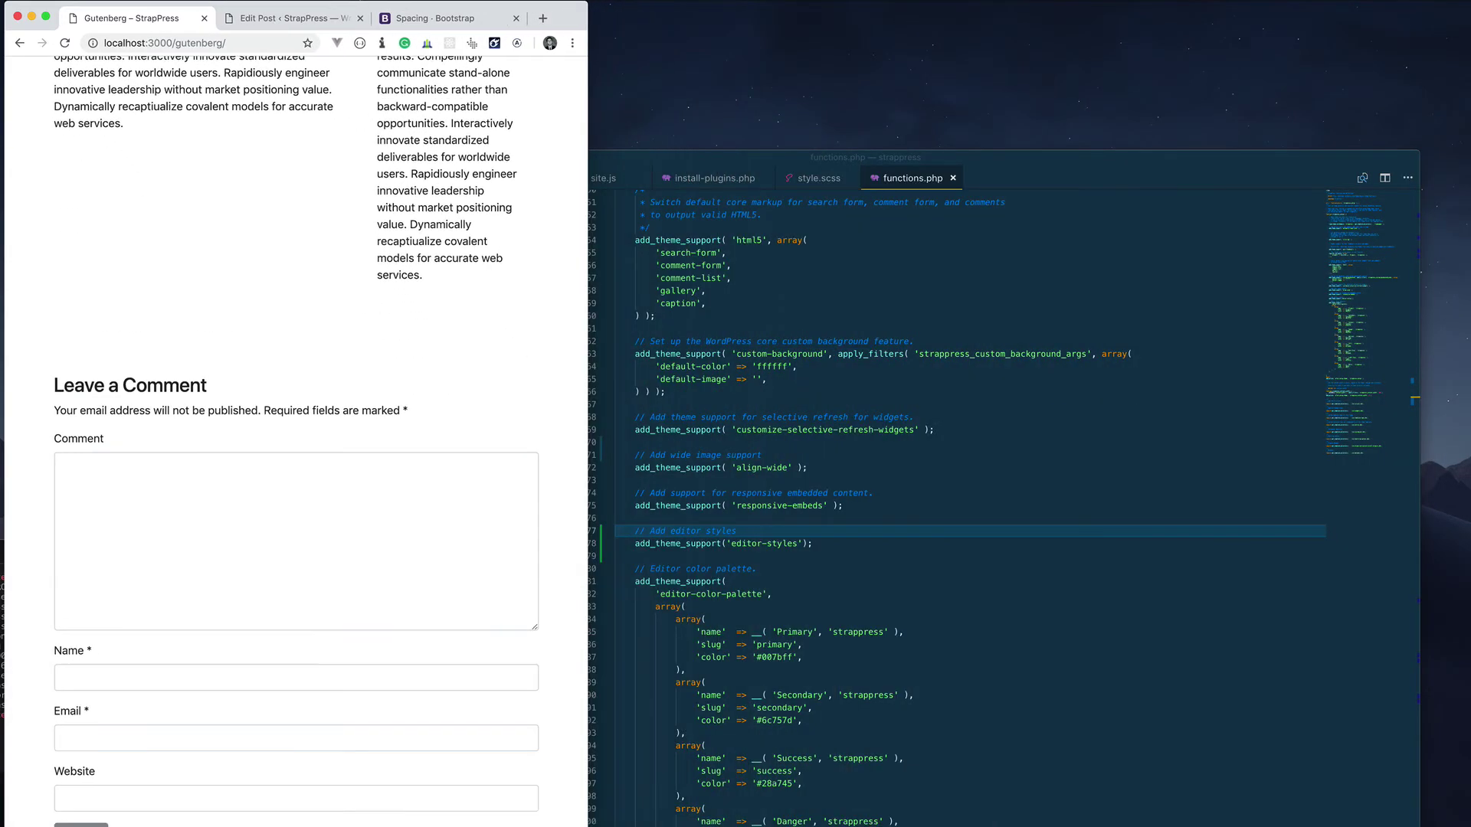
{"action": "scroll", "coordinate": [404, 693], "scroll_direction": "up", "scroll_amount": 5}
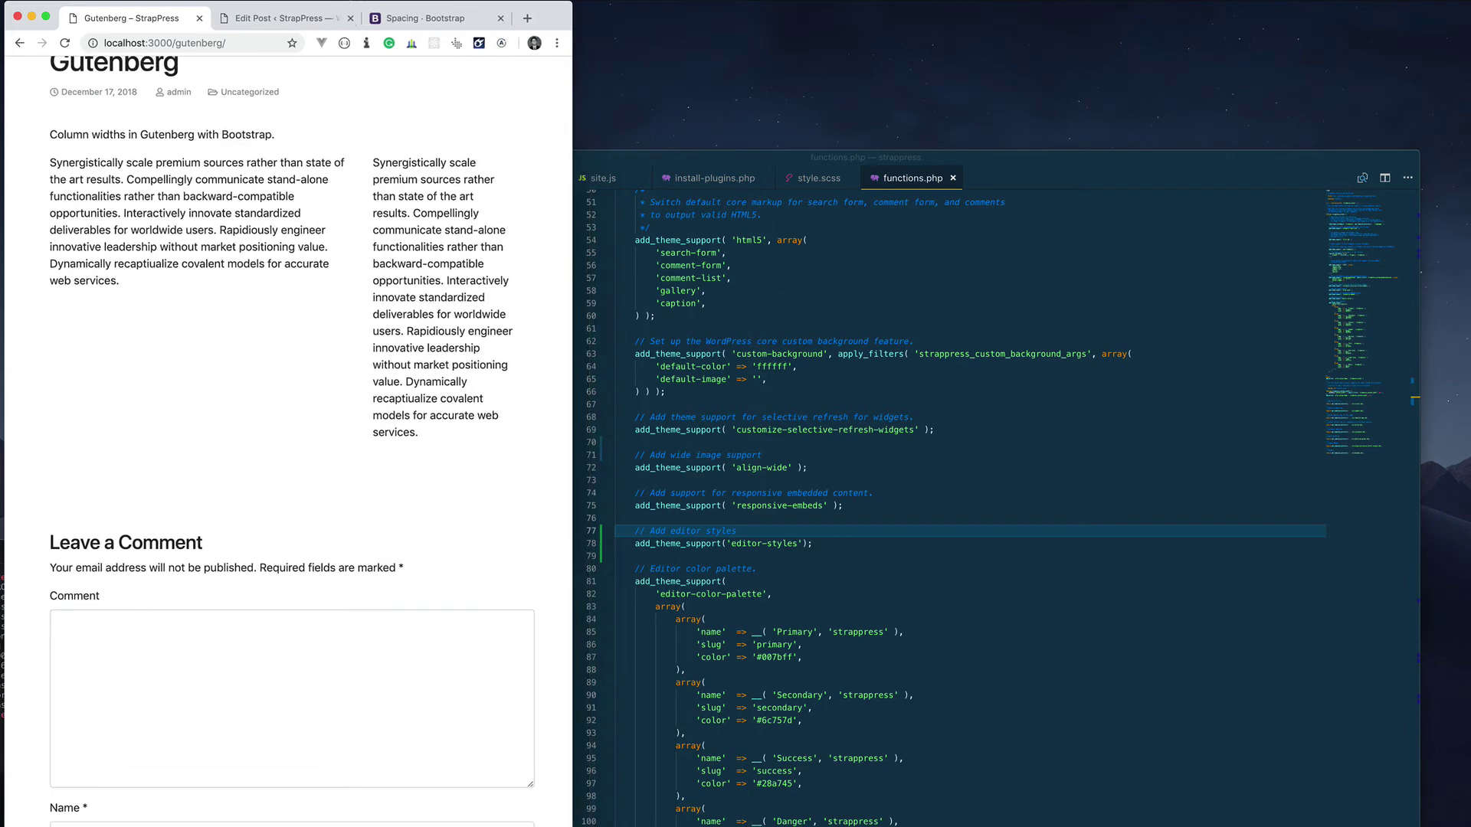
{"action": "key", "text": "ctrl+alt+d"}
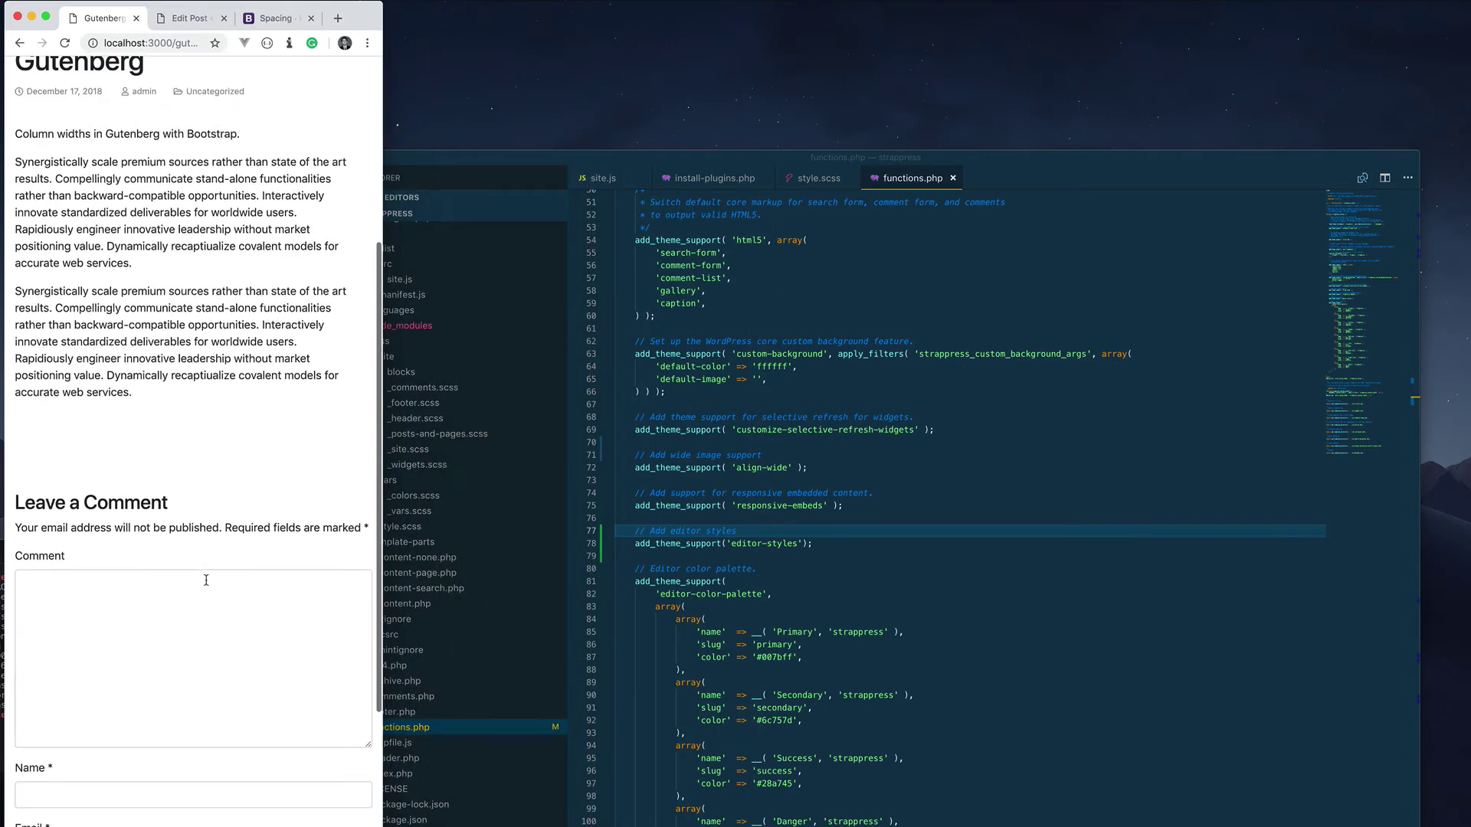
{"action": "scroll", "coordinate": [206, 580], "scroll_direction": "up", "scroll_amount": 3}
{"action": "key", "text": "ctrl+alt+Right"}
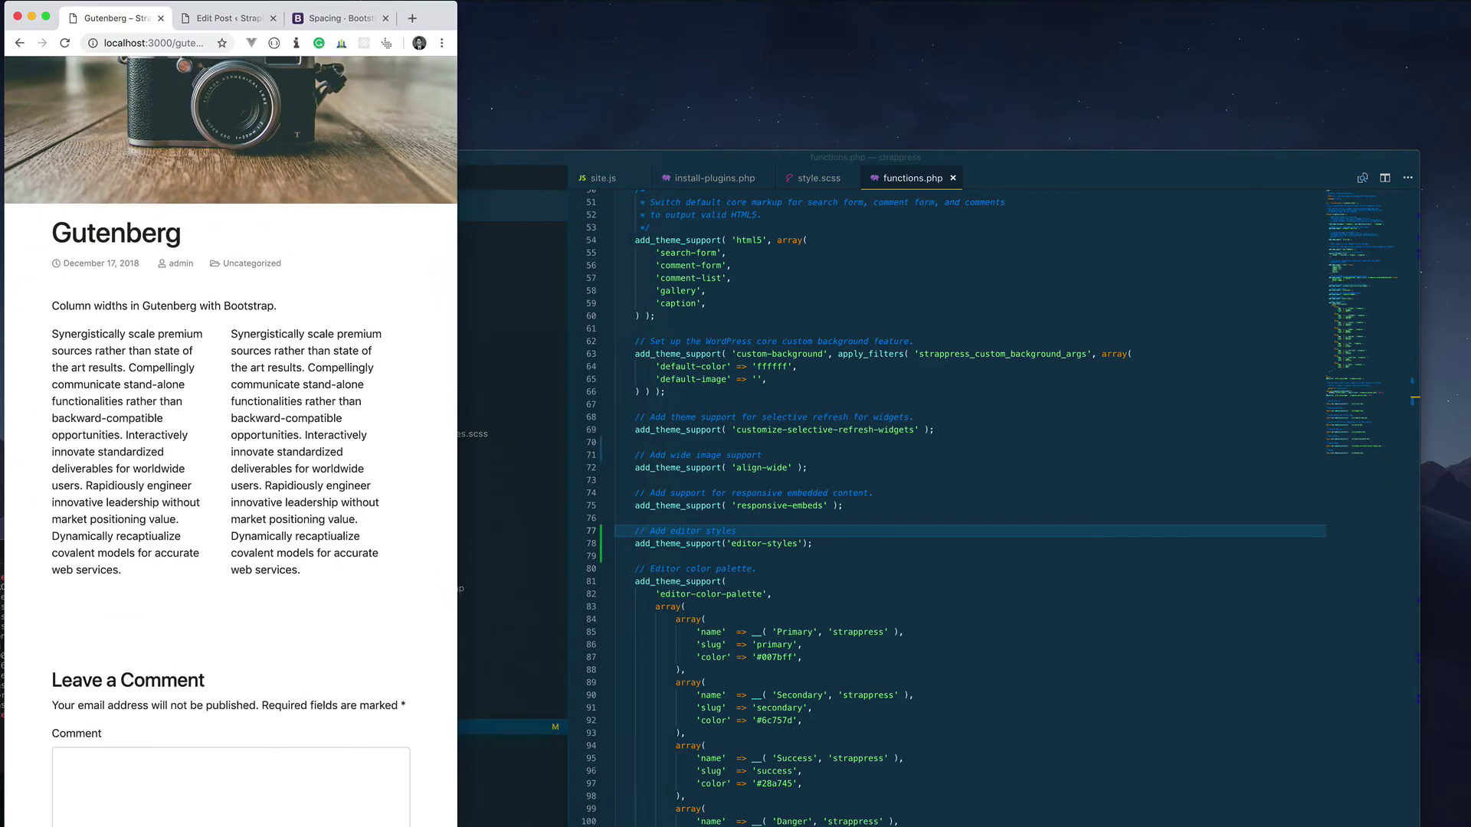
{"action": "left_click_drag", "start_coordinate": [457, 820], "coordinate": [1470, 824]}
{"action": "scroll", "coordinate": [1294, 716], "scroll_direction": "down", "scroll_amount": 5}
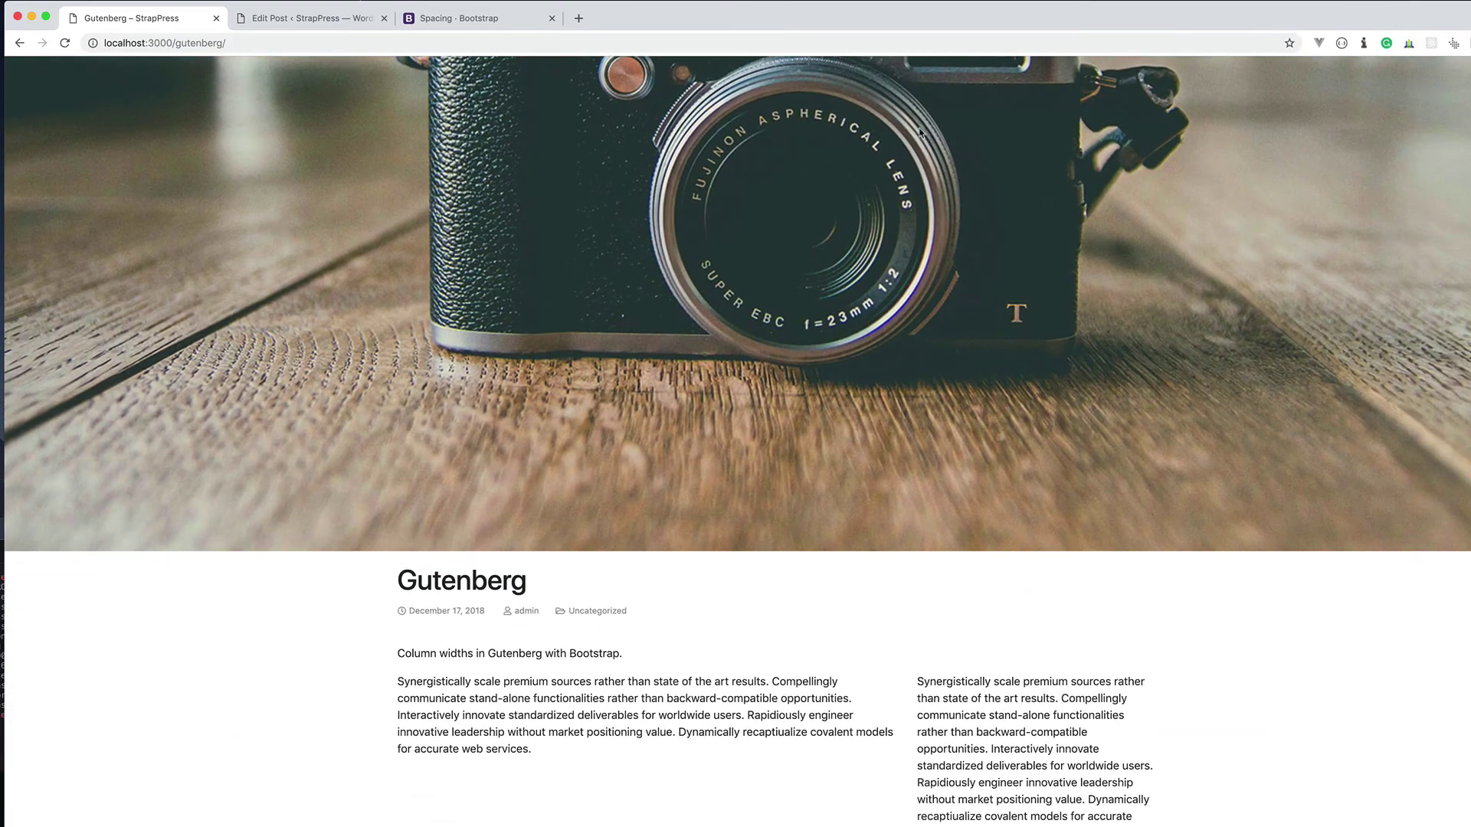
Check the live post, then locate the border-left class on Bootstrap's Borders utilities page.
{"action": "left_click", "coordinate": [417, 19]}
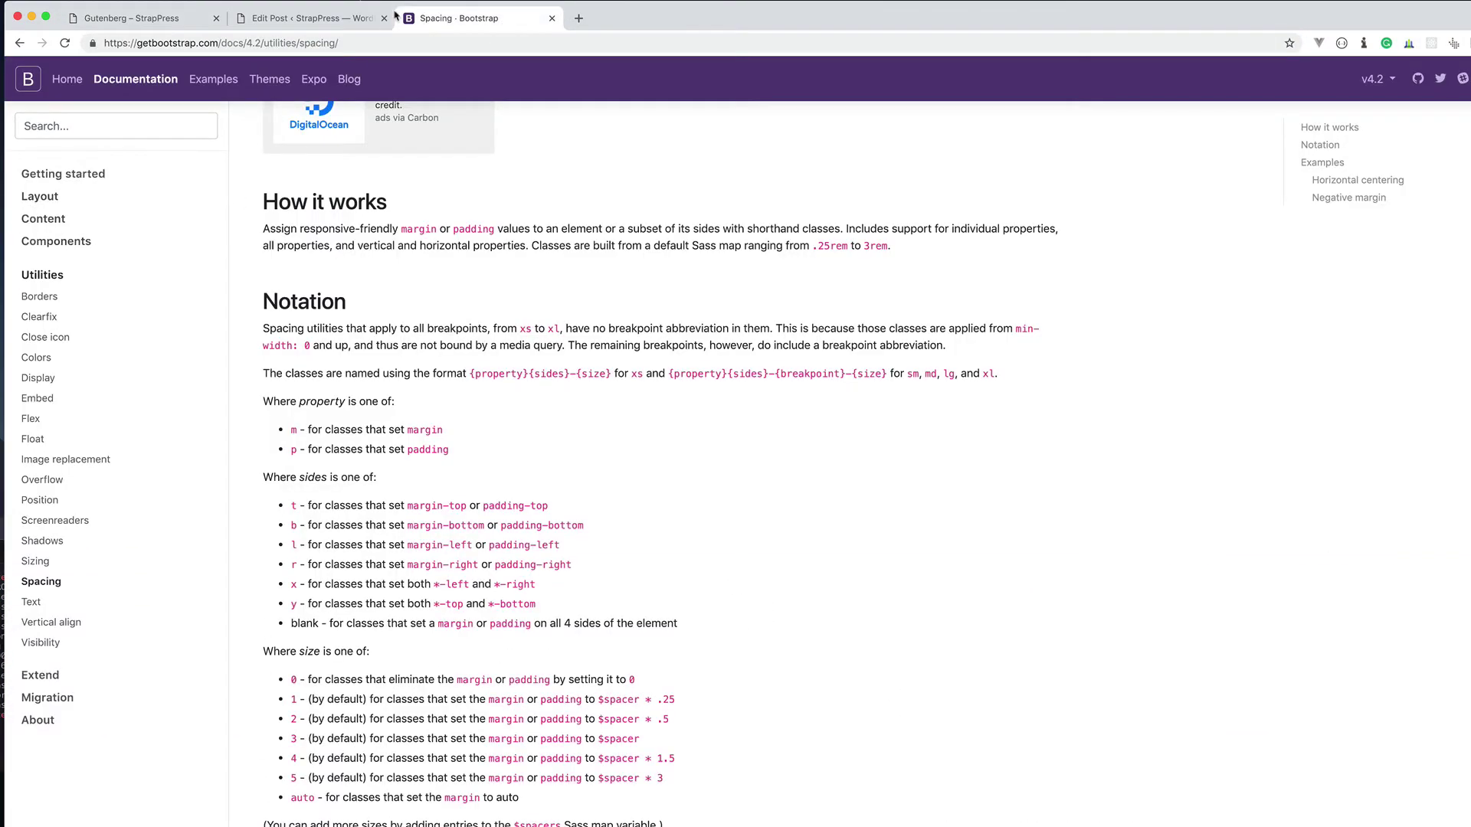
{"action": "left_click", "coordinate": [322, 18]}
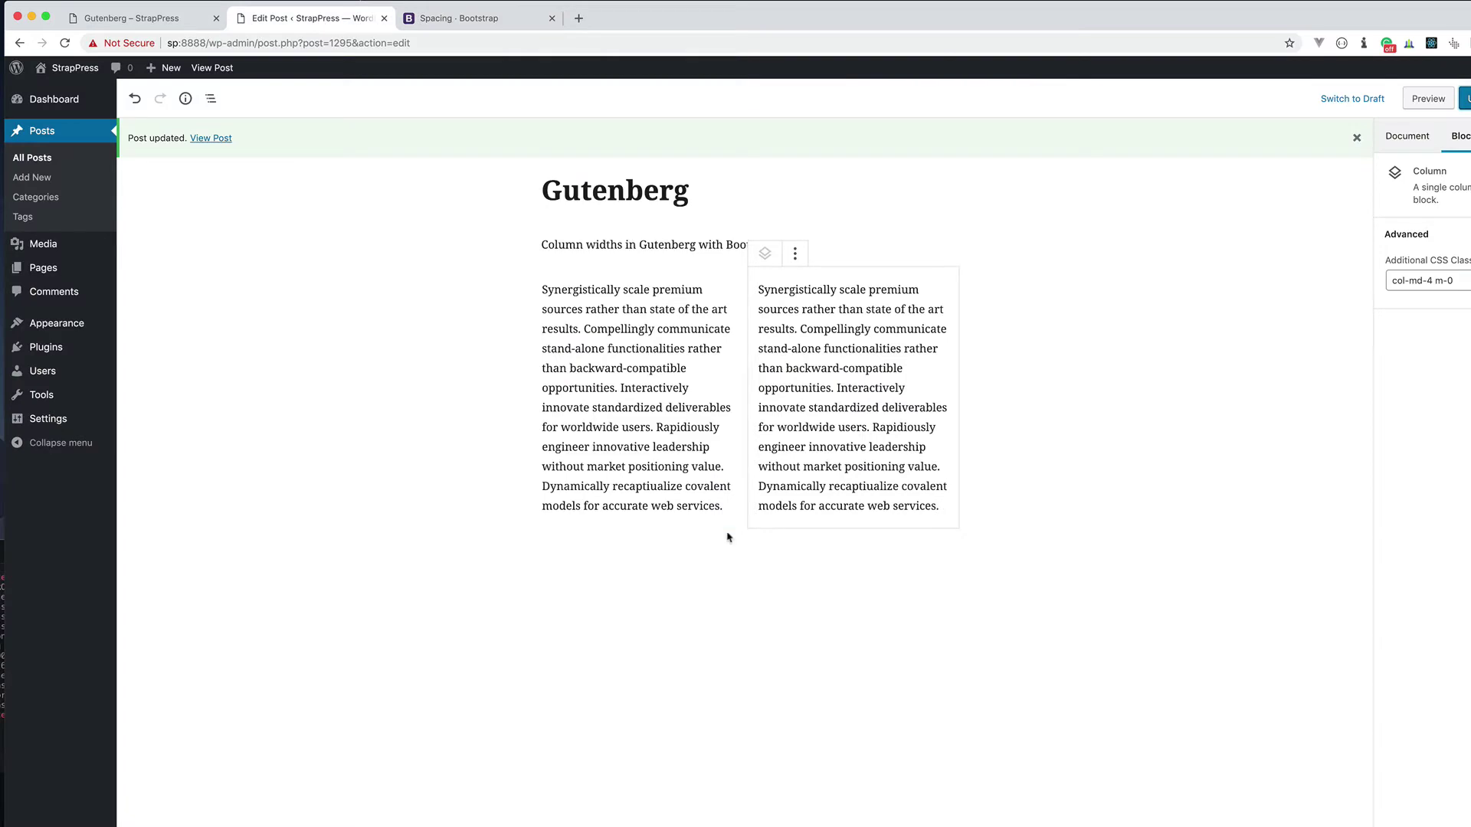
{"action": "left_click", "coordinate": [138, 17]}
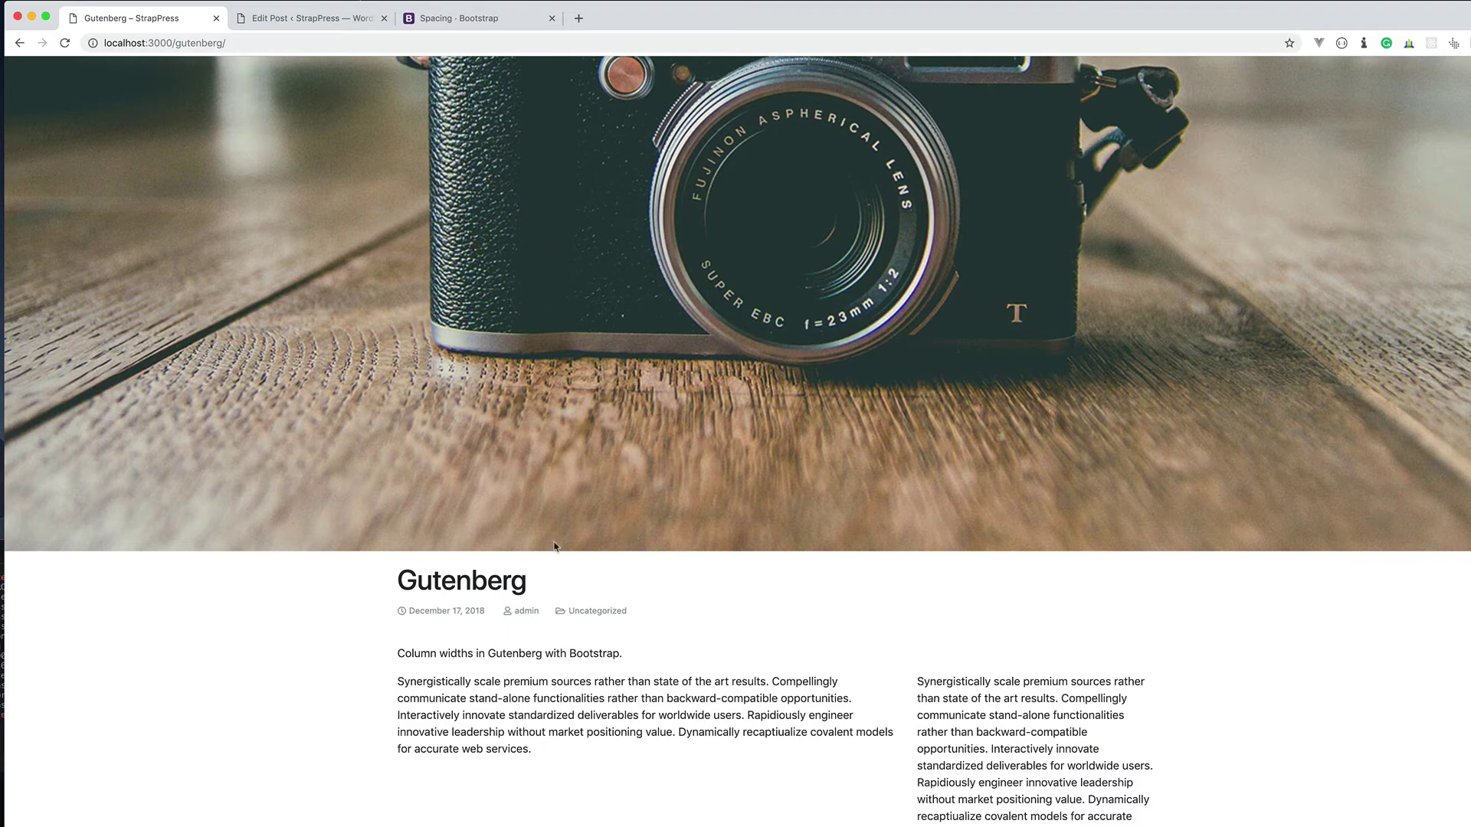
{"action": "left_click", "coordinate": [455, 23]}
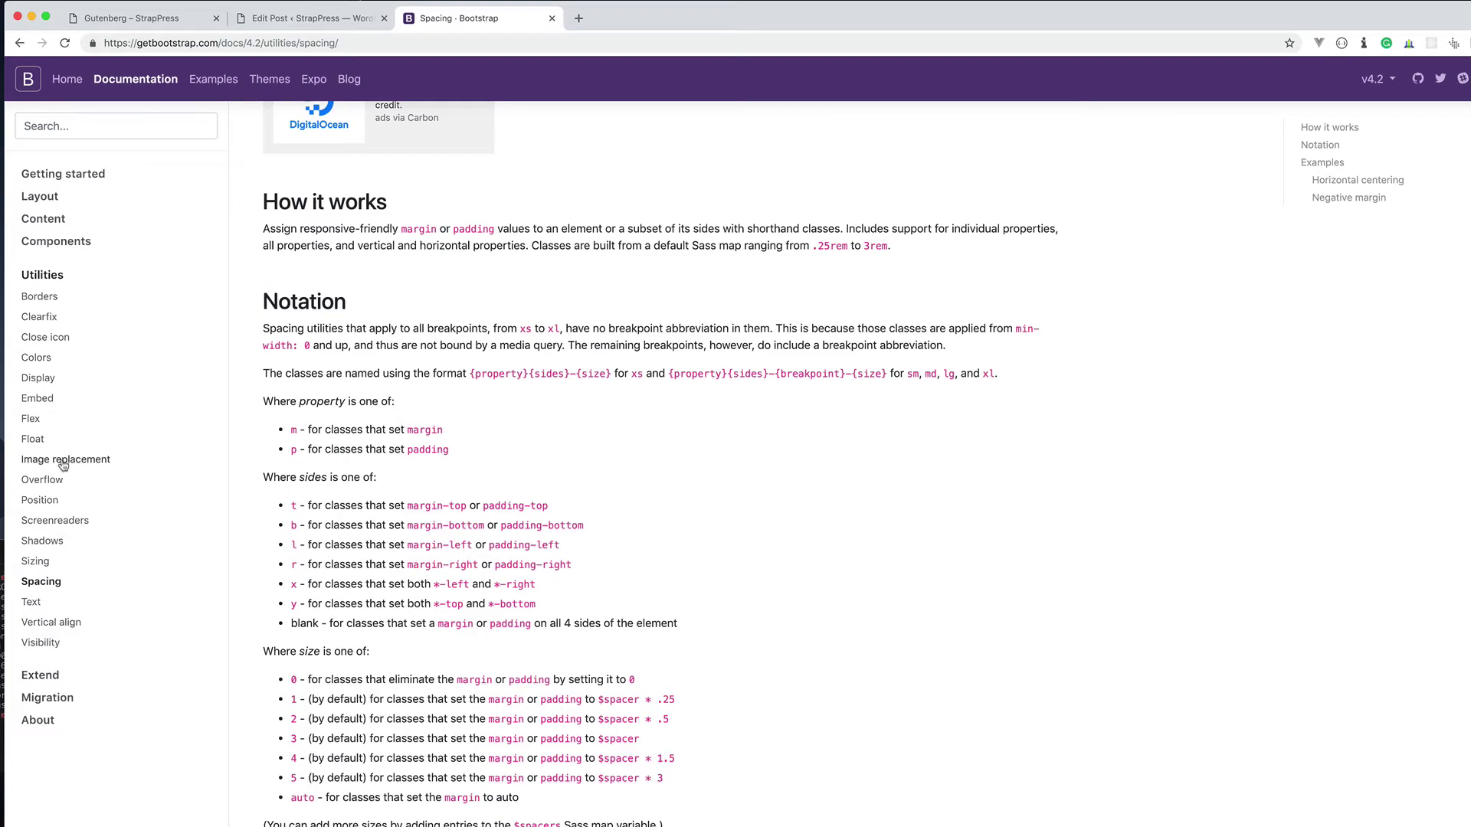
{"action": "left_click", "coordinate": [46, 296]}
{"action": "scroll", "coordinate": [495, 735], "scroll_direction": "down", "scroll_amount": 4}
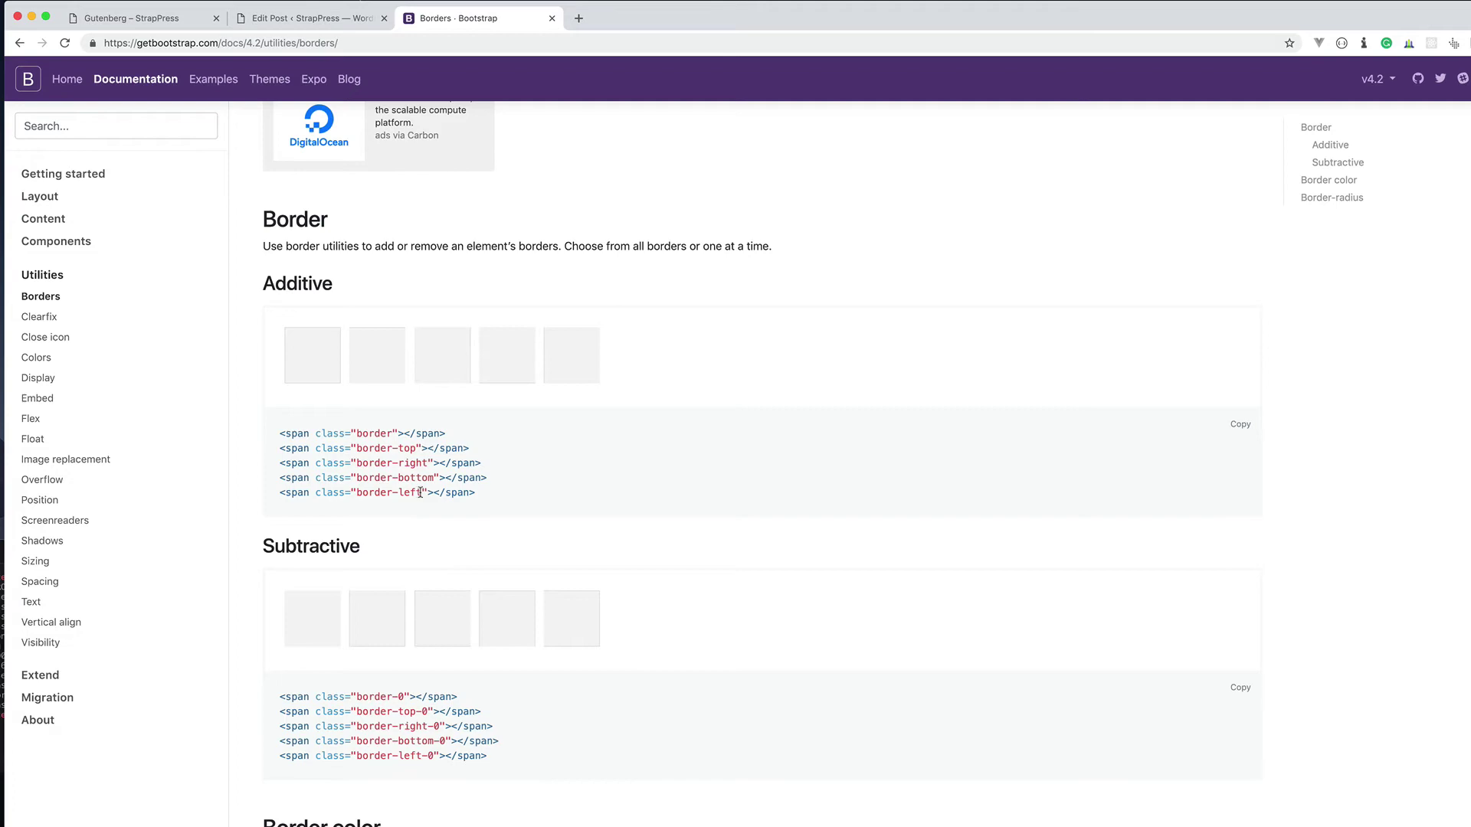
{"action": "left_click_drag", "start_coordinate": [422, 492], "coordinate": [356, 492]}
Add the border-left class to the second column's additional CSS classes.
{"action": "left_click", "coordinate": [292, 23]}
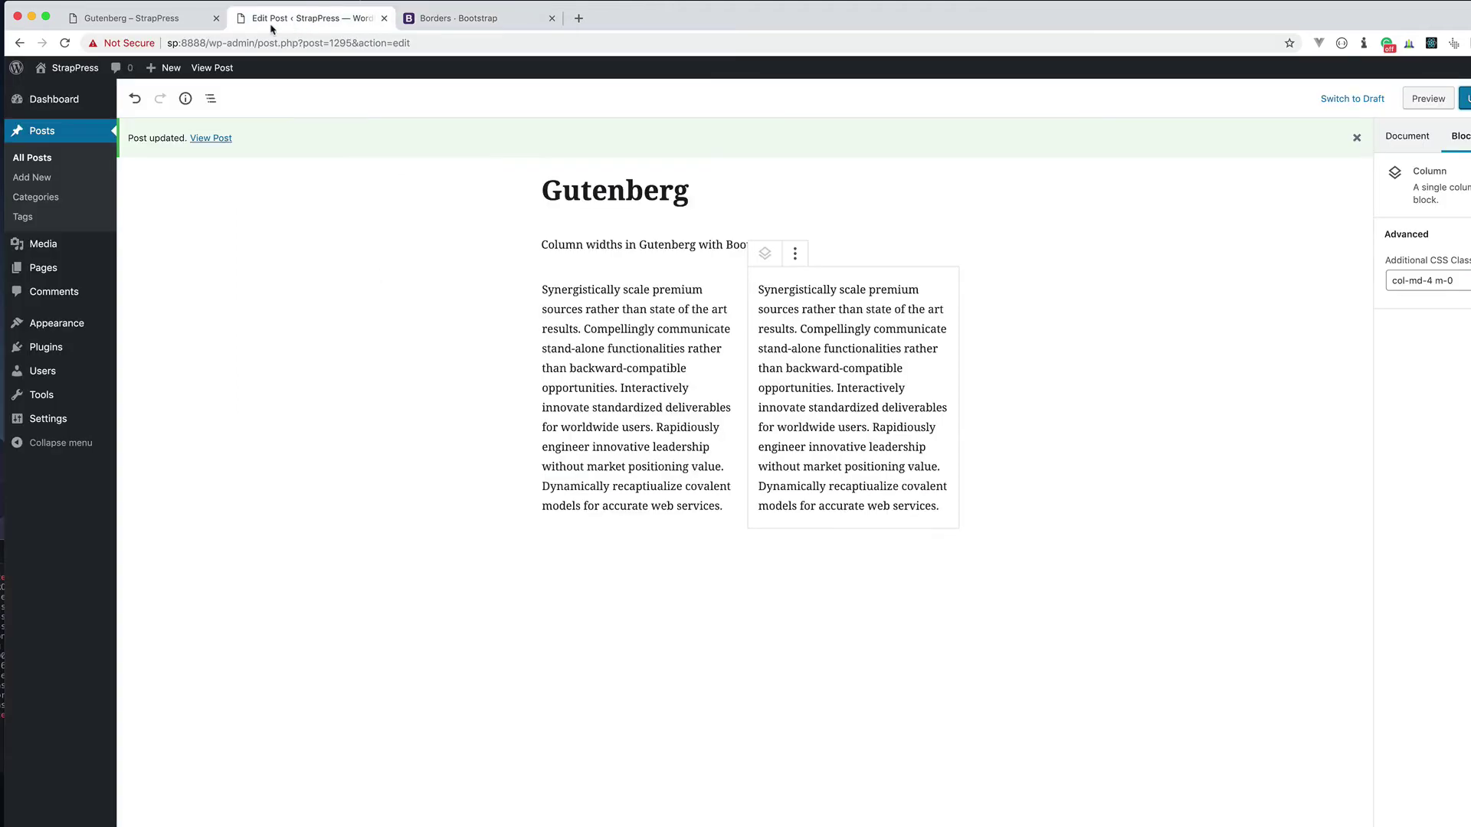
{"action": "left_click", "coordinate": [170, 23]}
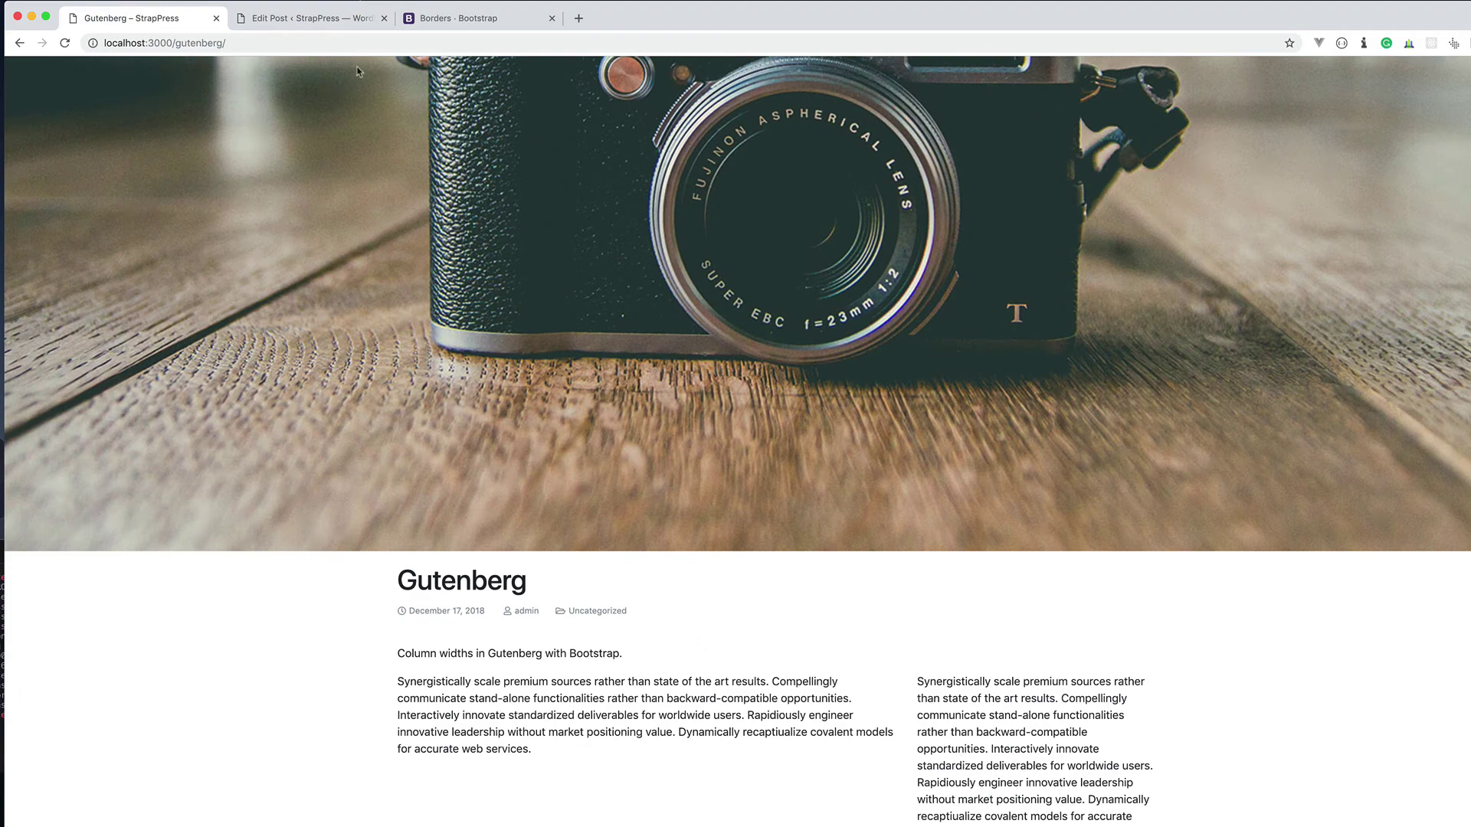
{"action": "left_click", "coordinate": [322, 25]}
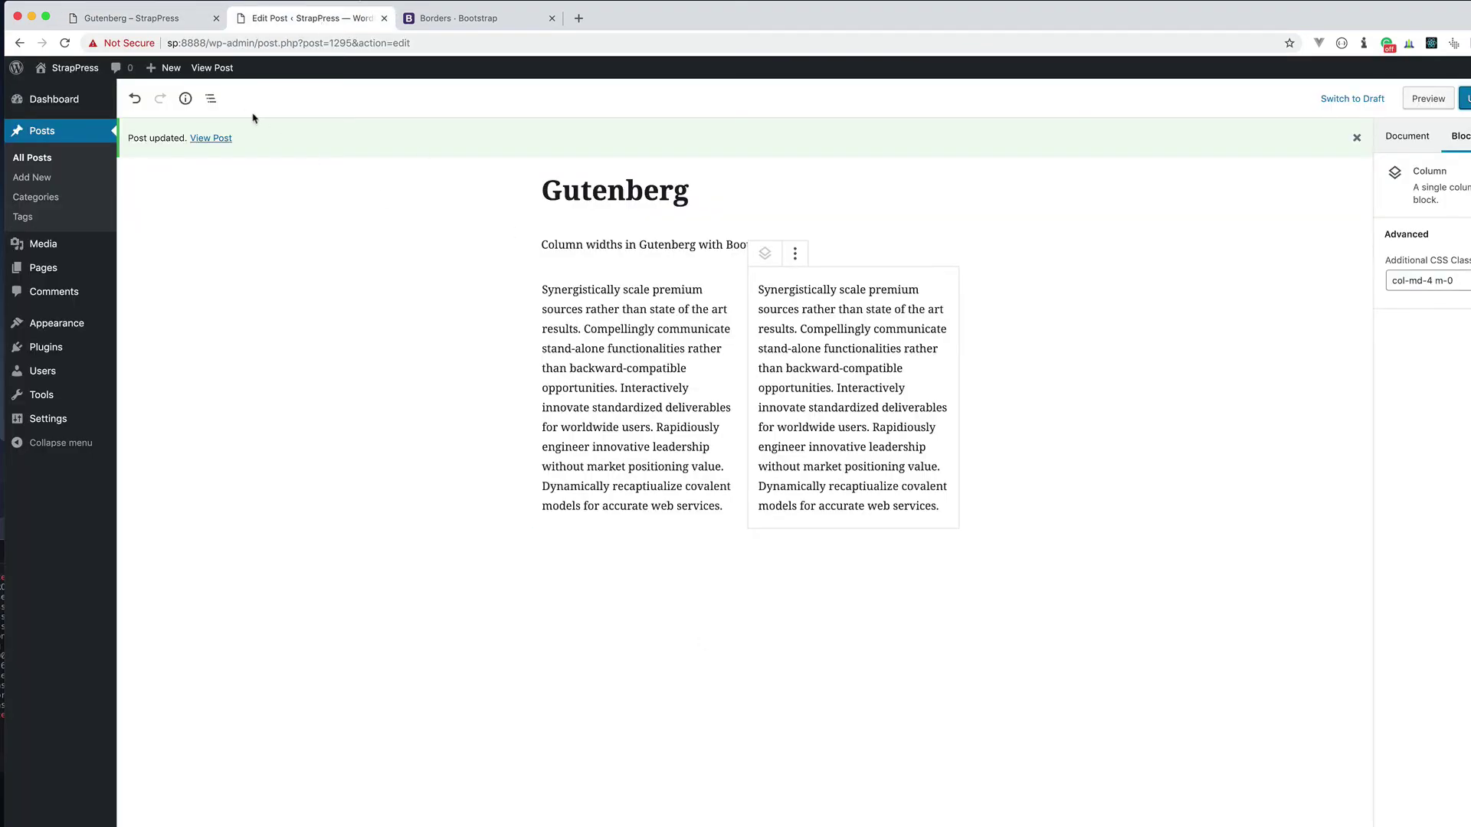
{"action": "left_click", "coordinate": [211, 98]}
{"action": "left_click", "coordinate": [184, 237]}
{"action": "left_click", "coordinate": [1428, 280]}
{"action": "type", "text": "bor"}
Check the new left border between columns on the live post, then deselect the column.
{"action": "left_click", "coordinate": [437, 20]}
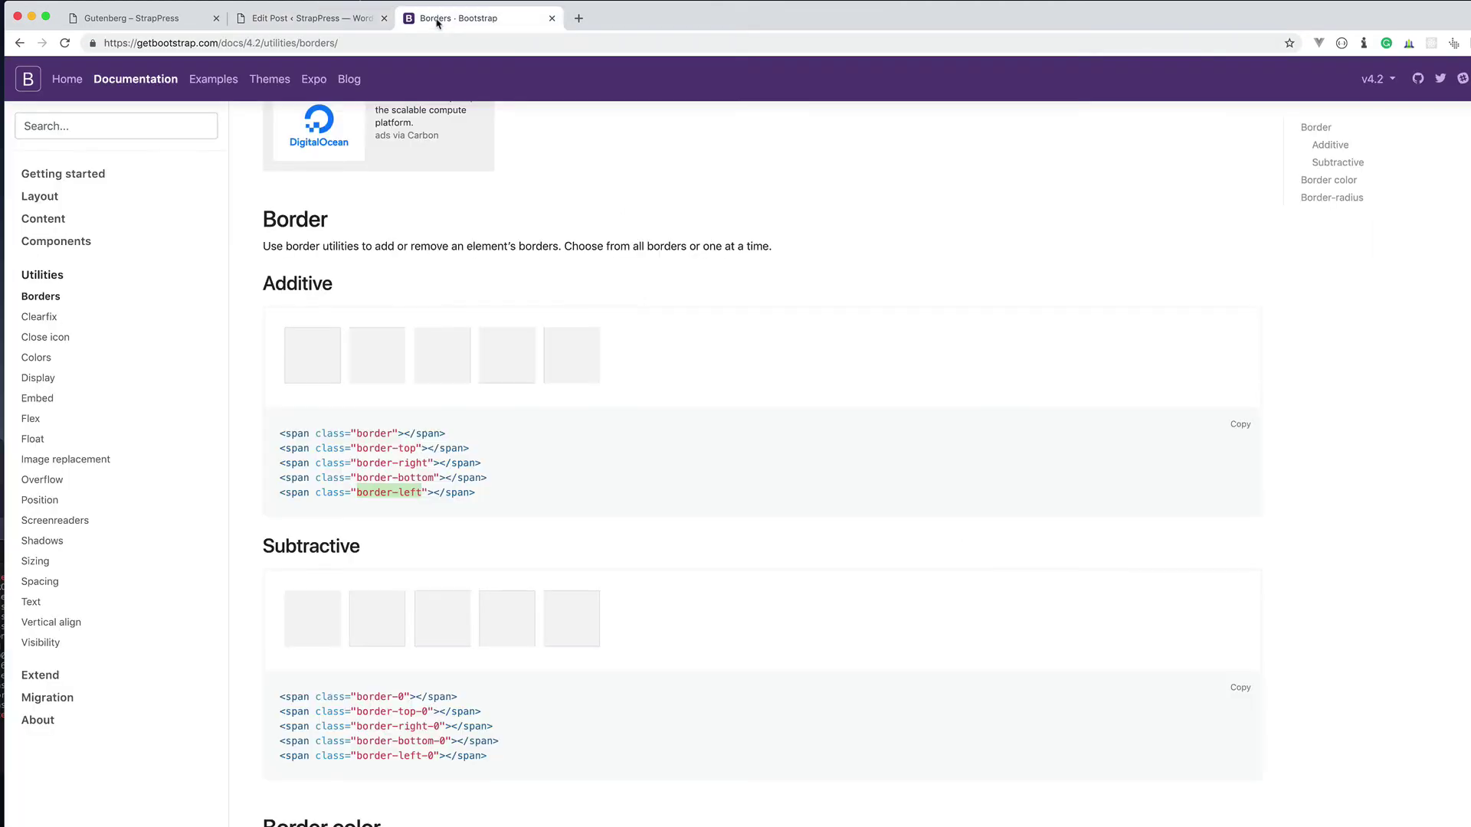
{"action": "left_click", "coordinate": [89, 26]}
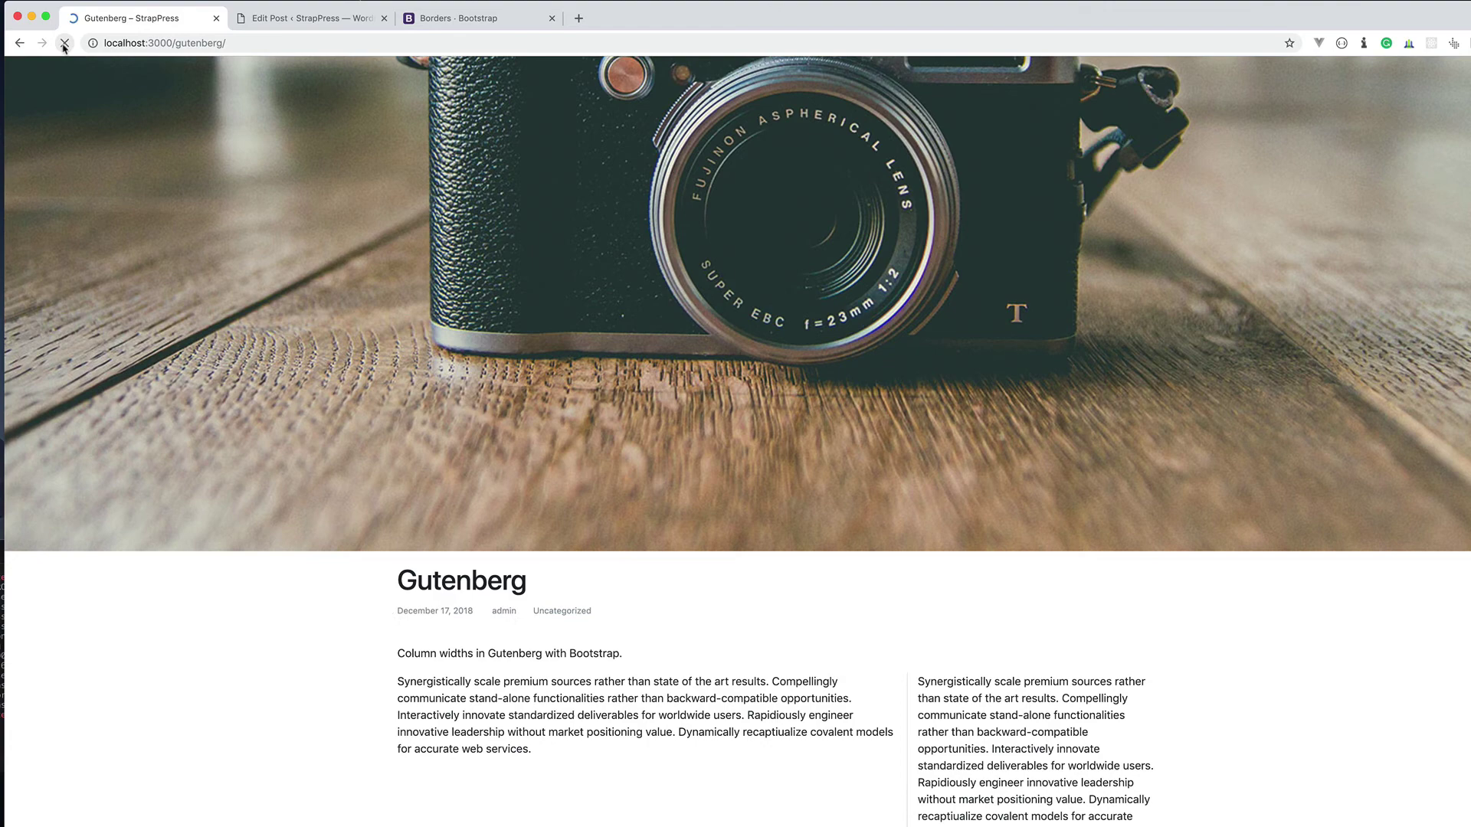
{"action": "scroll", "coordinate": [840, 725], "scroll_direction": "down", "scroll_amount": 5}
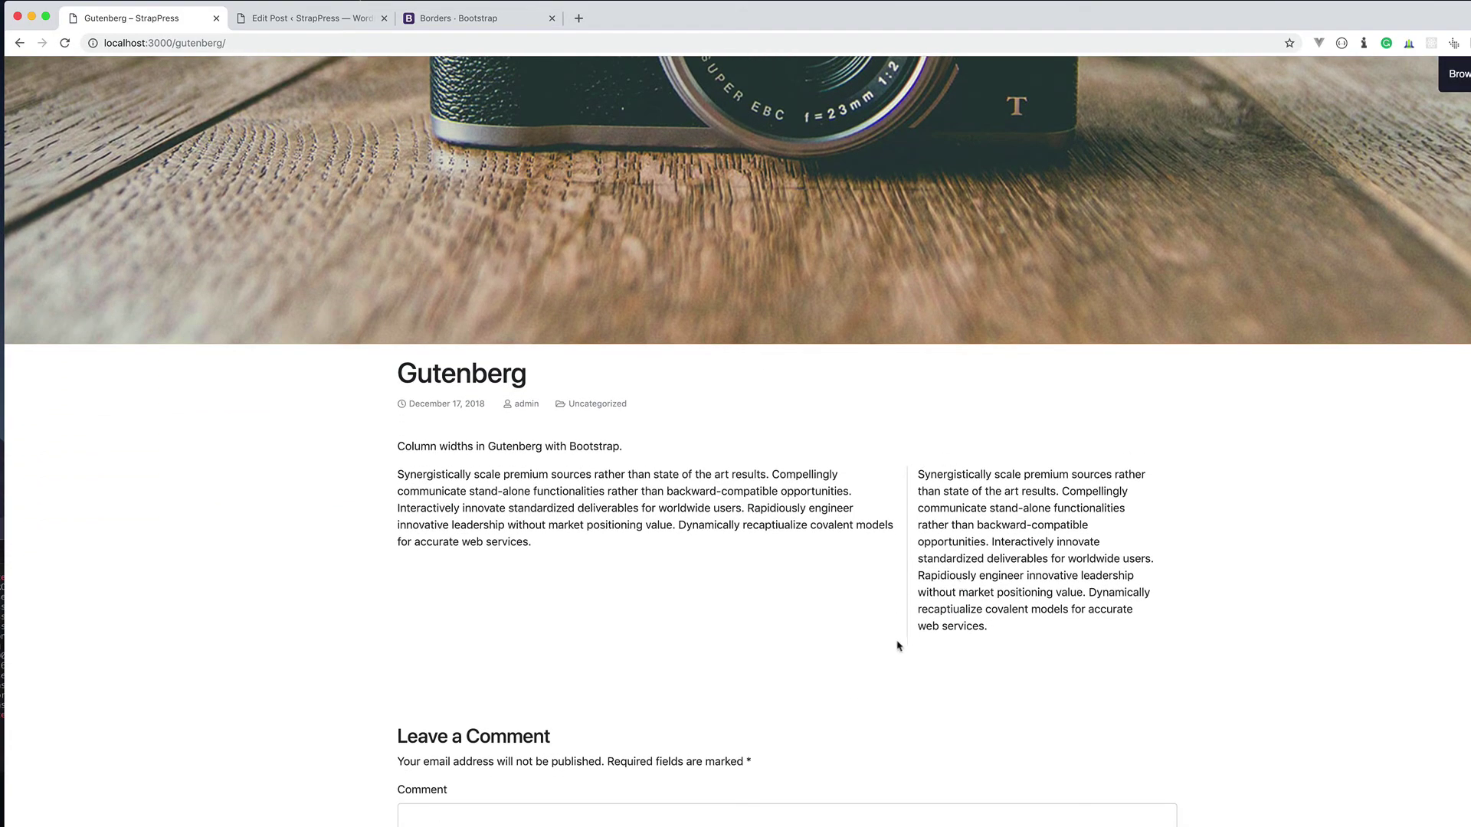
{"action": "left_click", "coordinate": [314, 19]}
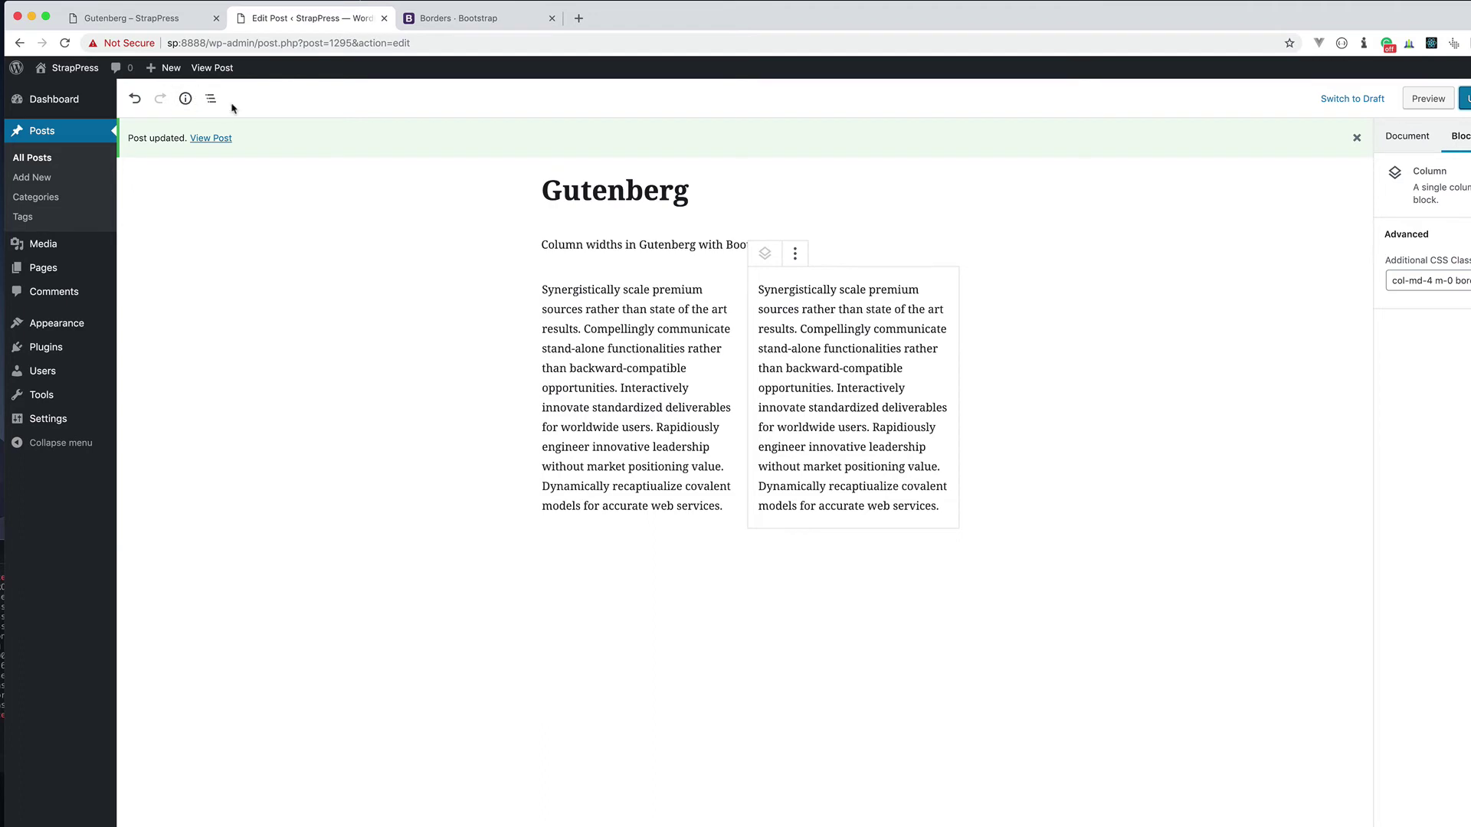
{"action": "left_click", "coordinate": [431, 298]}
Insert a two-column block and paste the first row's left paragraph into its left column.
{"action": "left_click", "coordinate": [135, 98]}
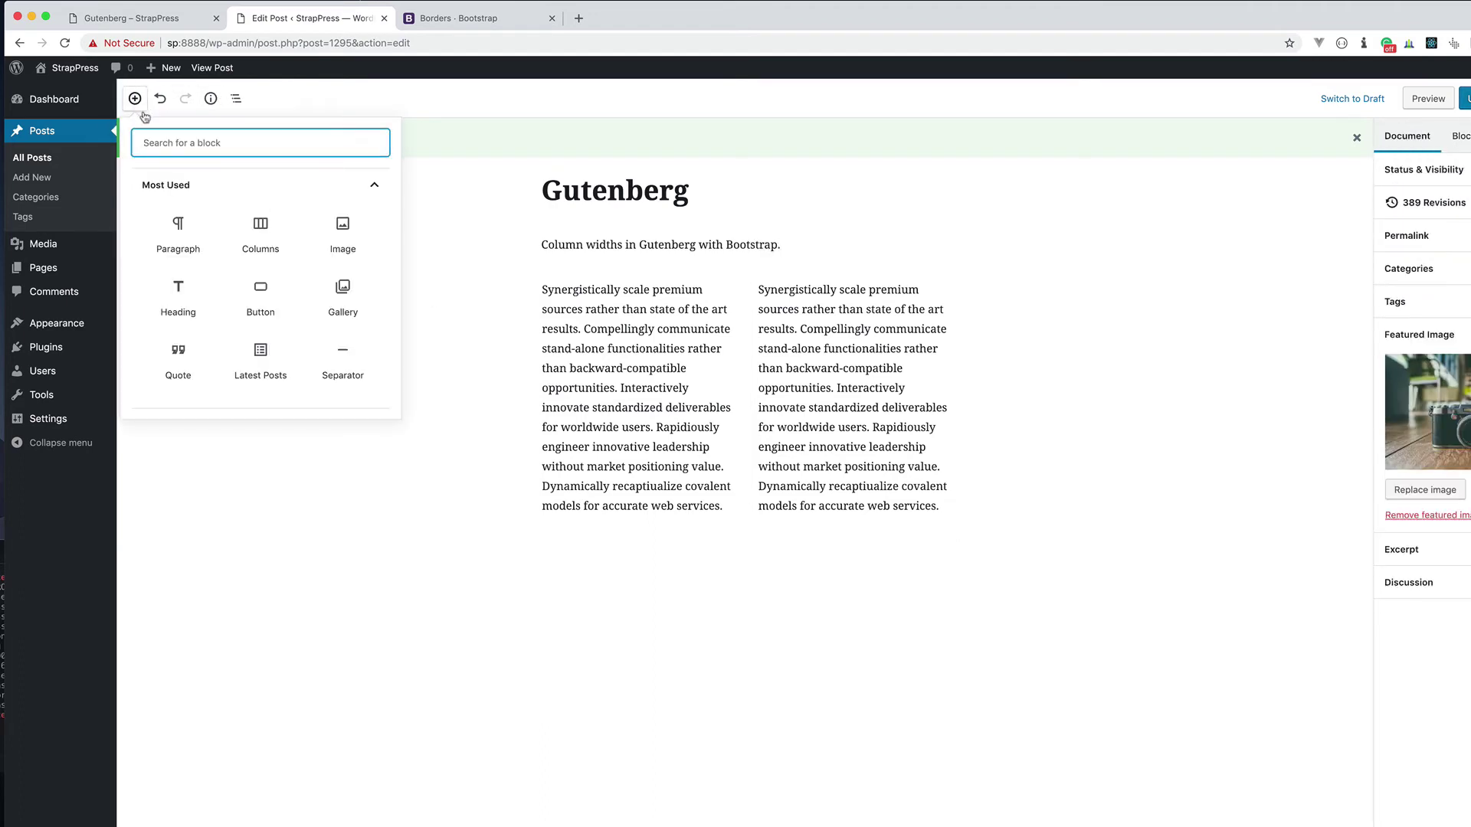
{"action": "left_click", "coordinate": [262, 234]}
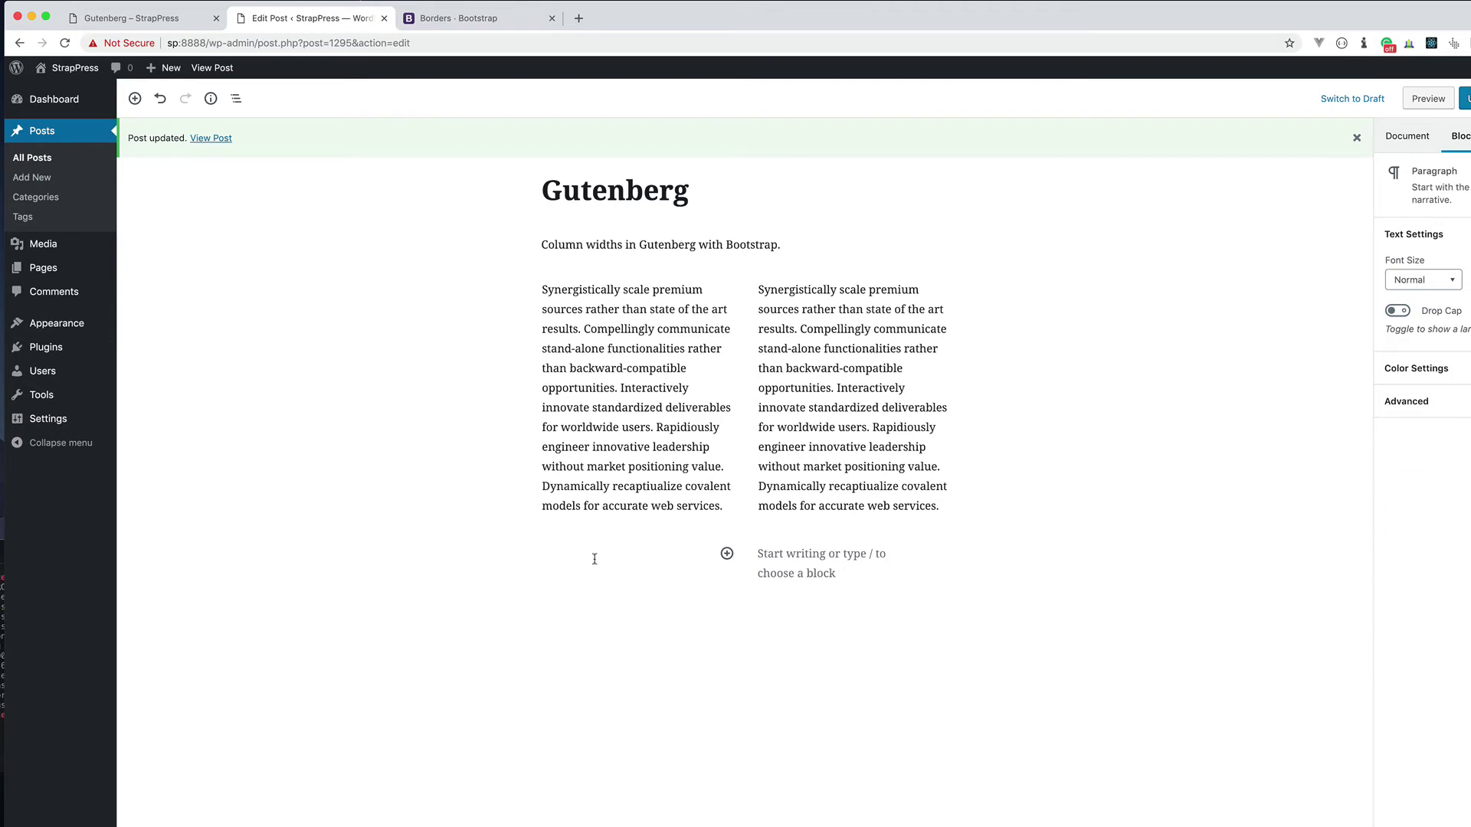
{"action": "left_click_drag", "start_coordinate": [726, 506], "coordinate": [541, 289]}
{"action": "key", "text": "super+c"}
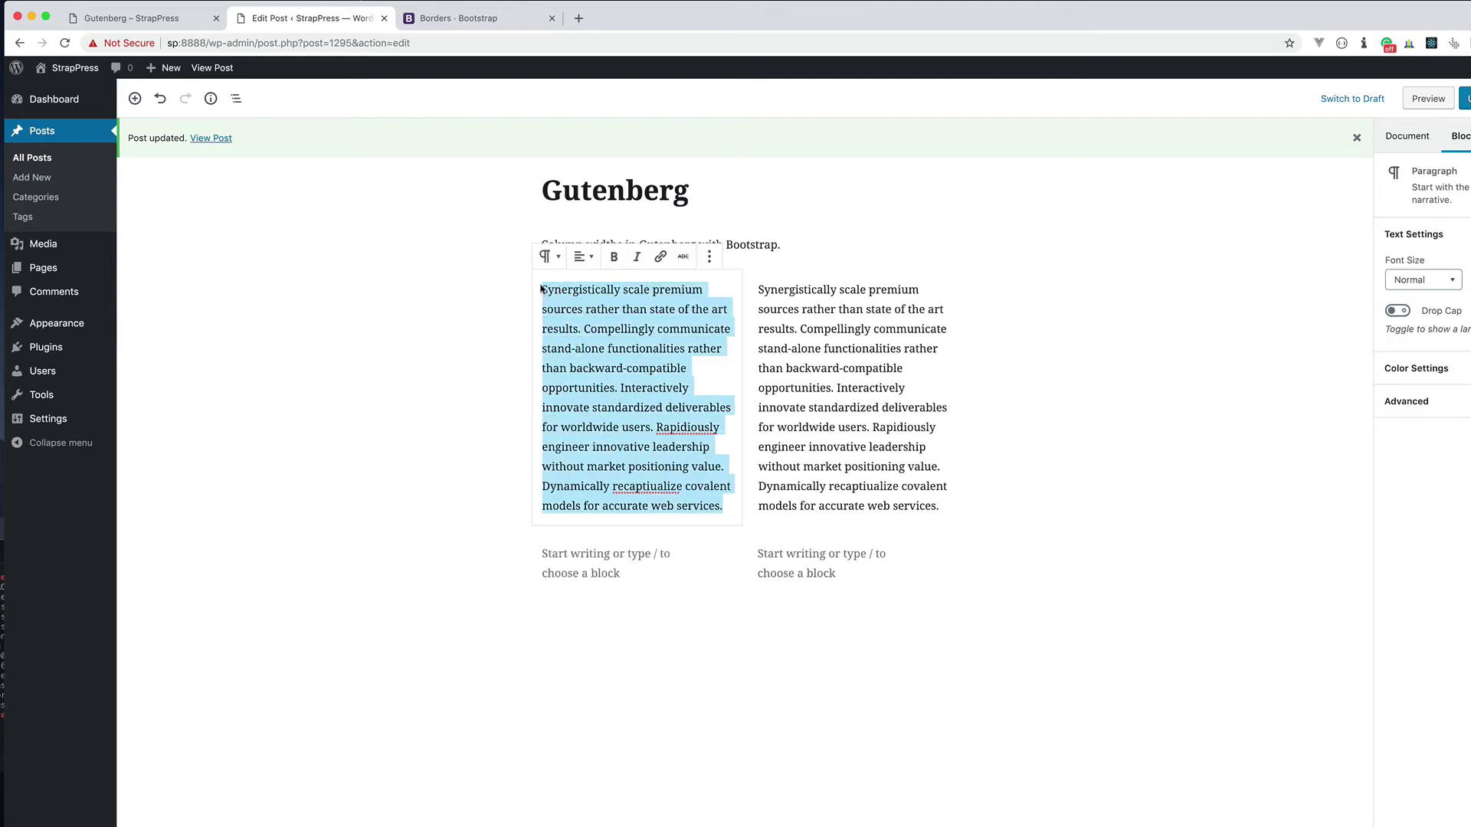
{"action": "left_click", "coordinate": [585, 575]}
{"action": "key", "text": "super+v"}
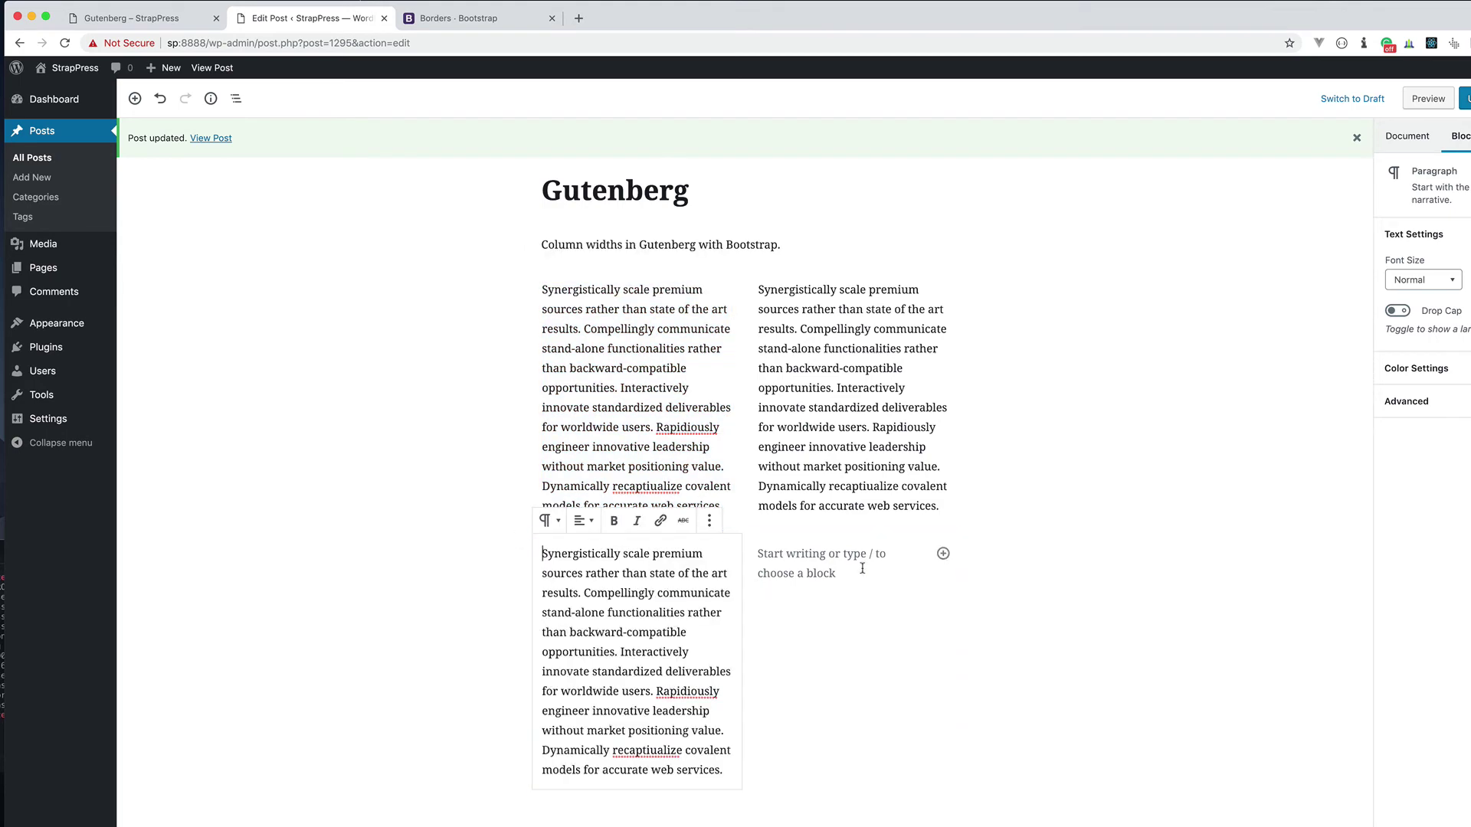
Paste the paragraph into the new right column, update the post and reload the live page.
{"action": "left_click", "coordinate": [861, 573]}
{"action": "key", "text": "super+v"}
{"action": "left_click", "coordinate": [1465, 98]}
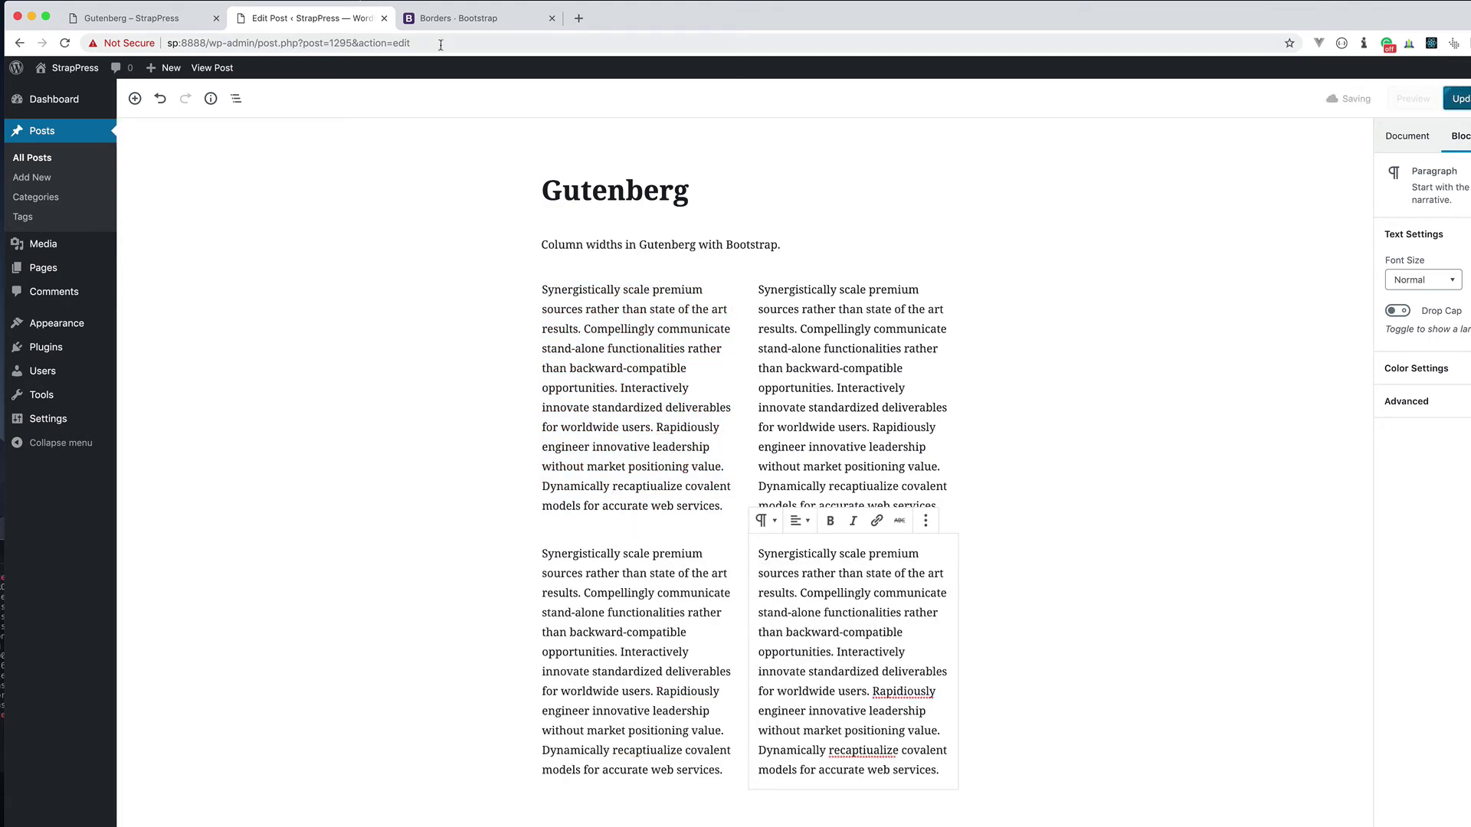
{"action": "left_click", "coordinate": [134, 17]}
{"action": "left_click", "coordinate": [64, 43]}
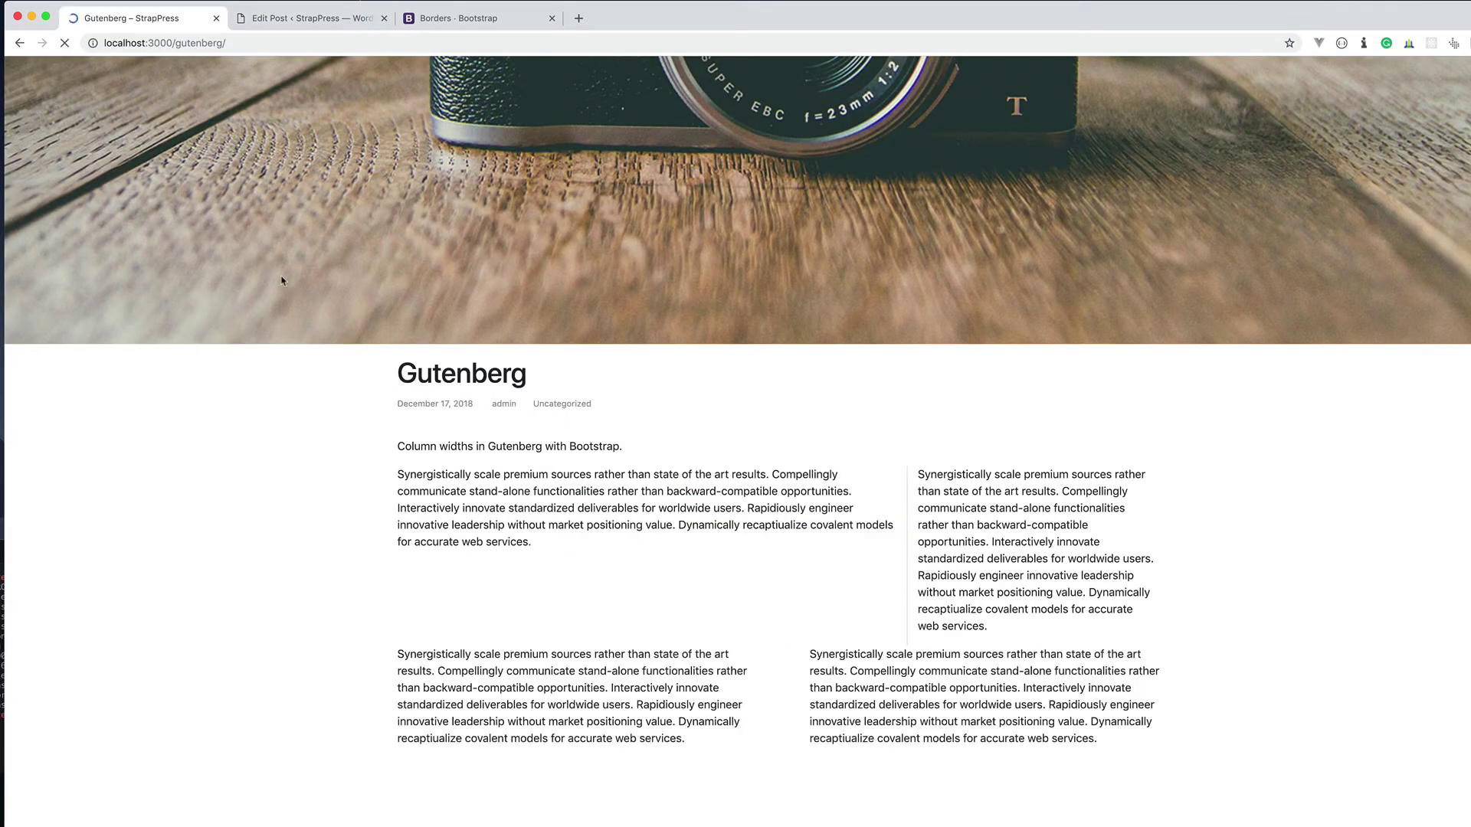
{"action": "scroll", "coordinate": [498, 470], "scroll_direction": "down", "scroll_amount": 2}
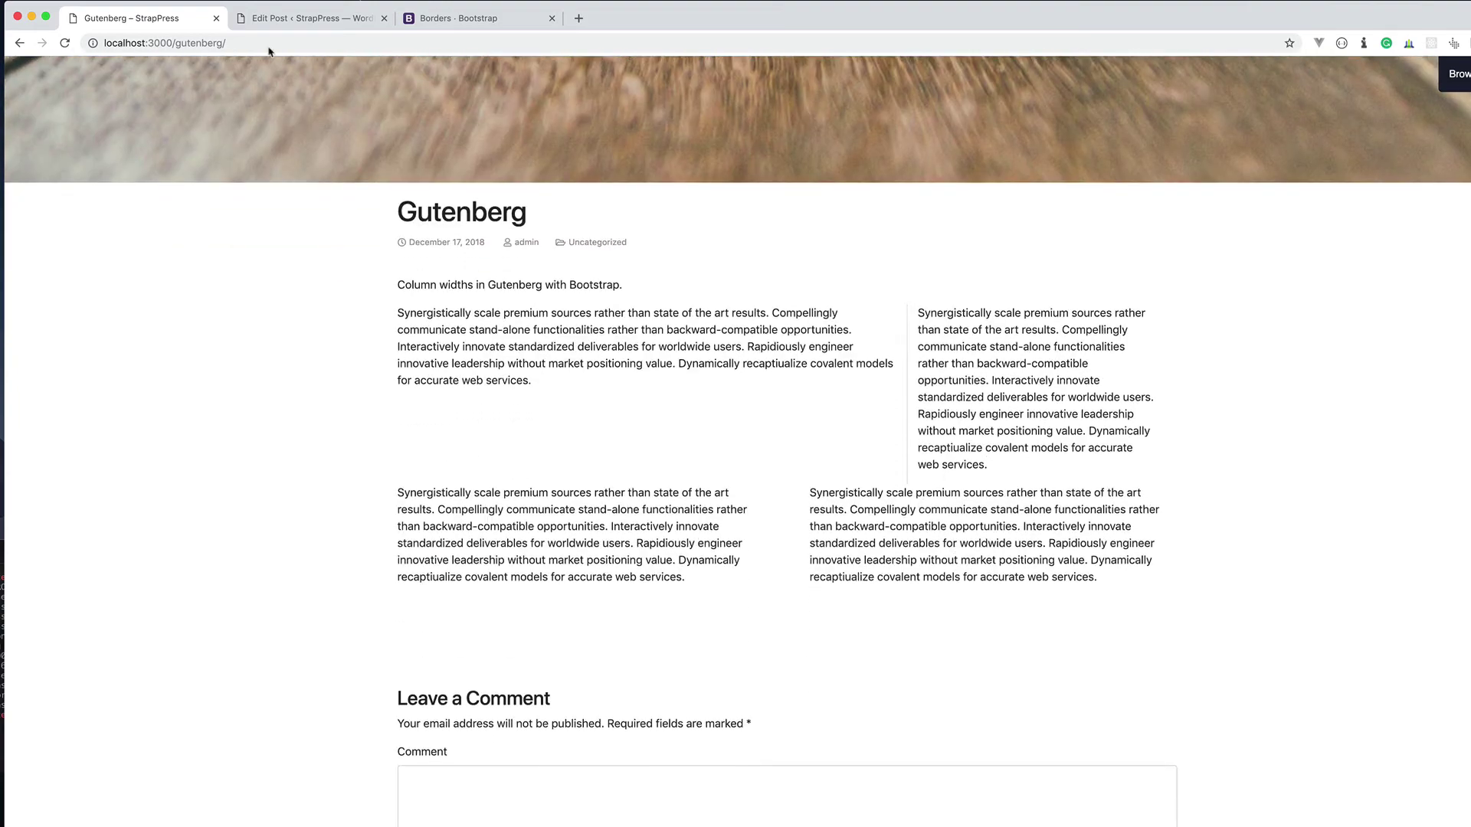
Select the first row's Columns block and left paragraph through the block outline.
{"action": "left_click", "coordinate": [275, 21]}
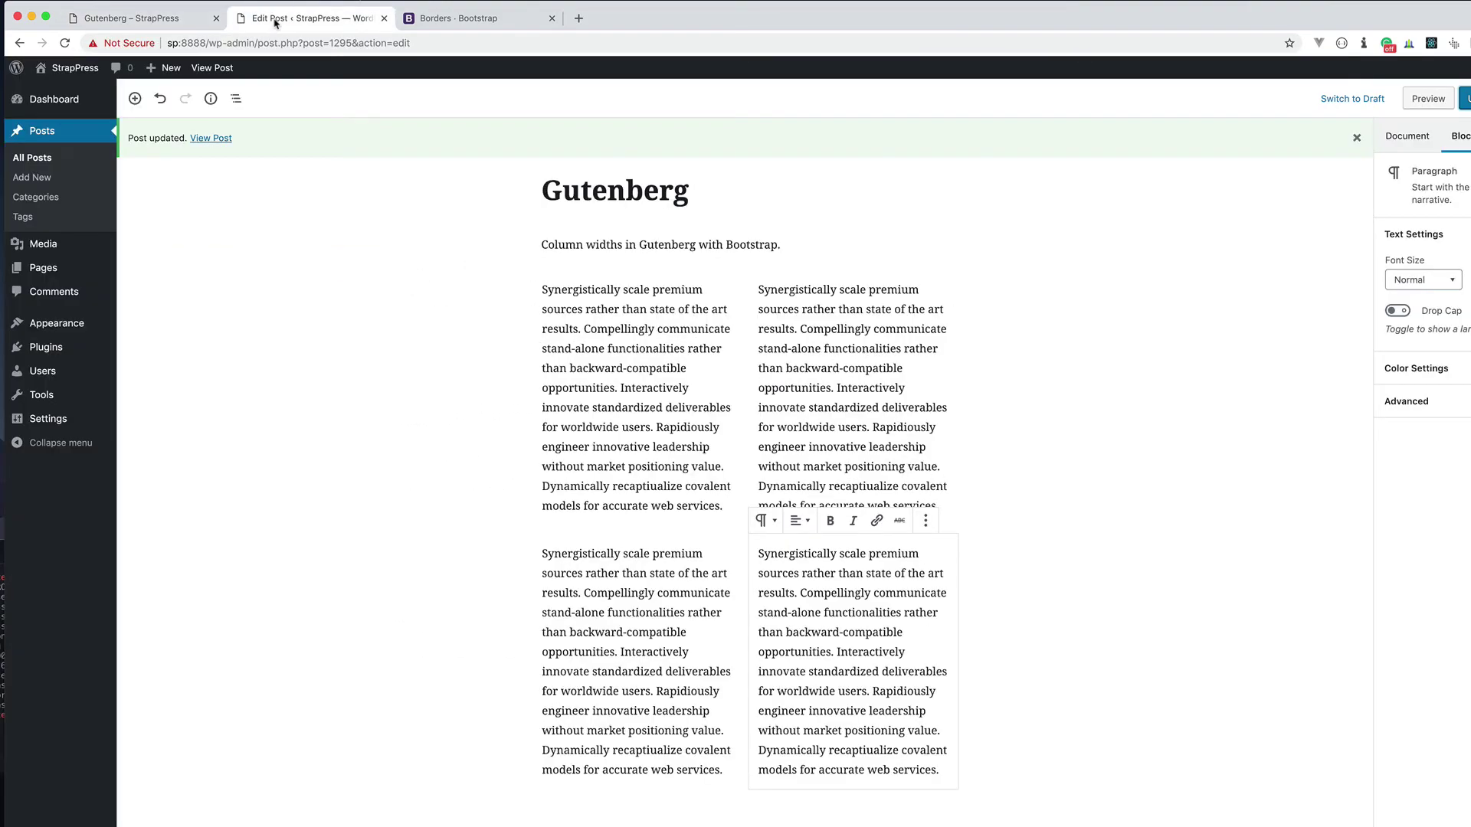
{"action": "left_click", "coordinate": [236, 102]}
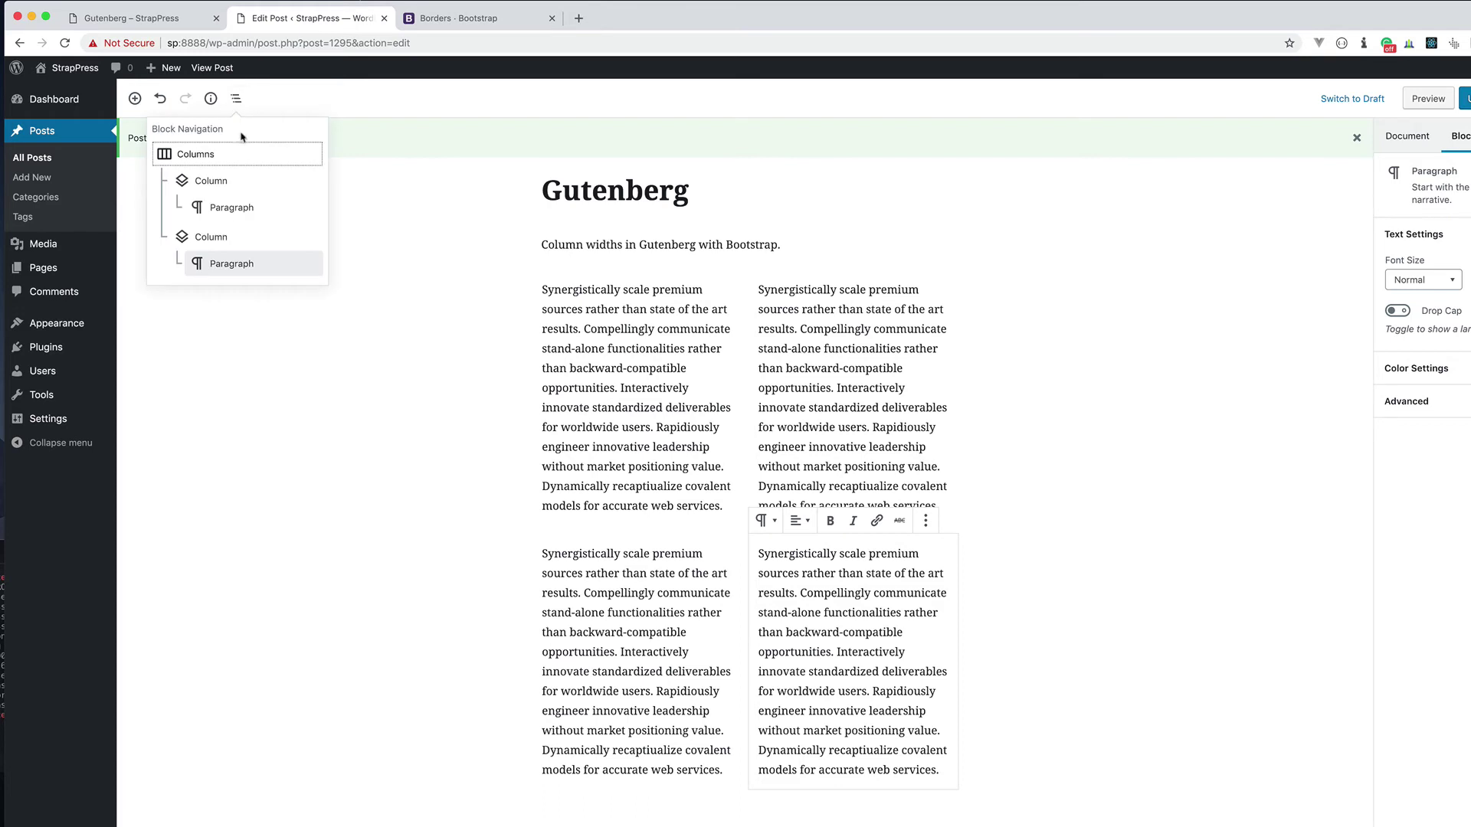
{"action": "left_click", "coordinate": [195, 154]}
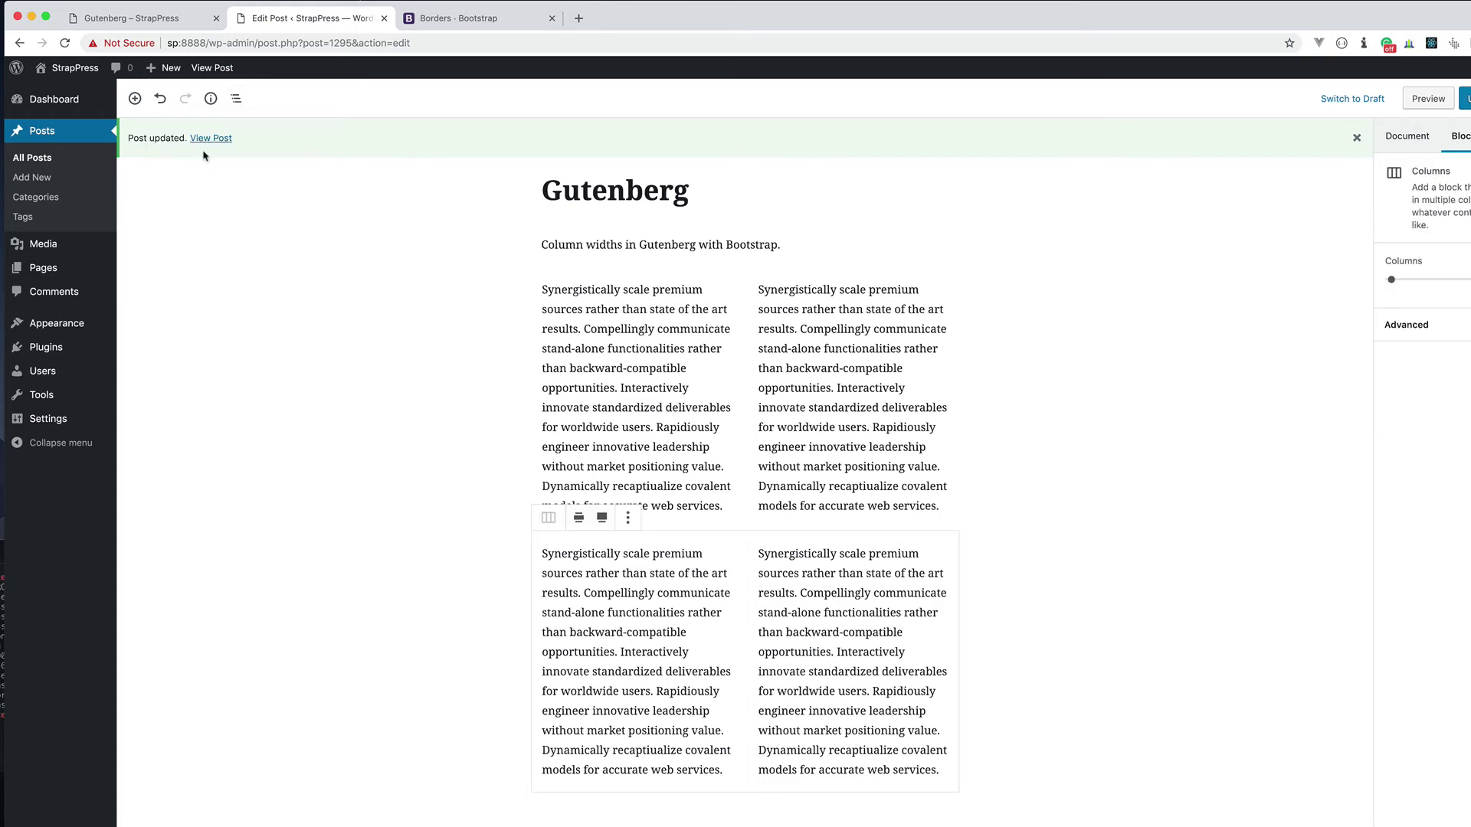
{"action": "left_click", "coordinate": [567, 289]}
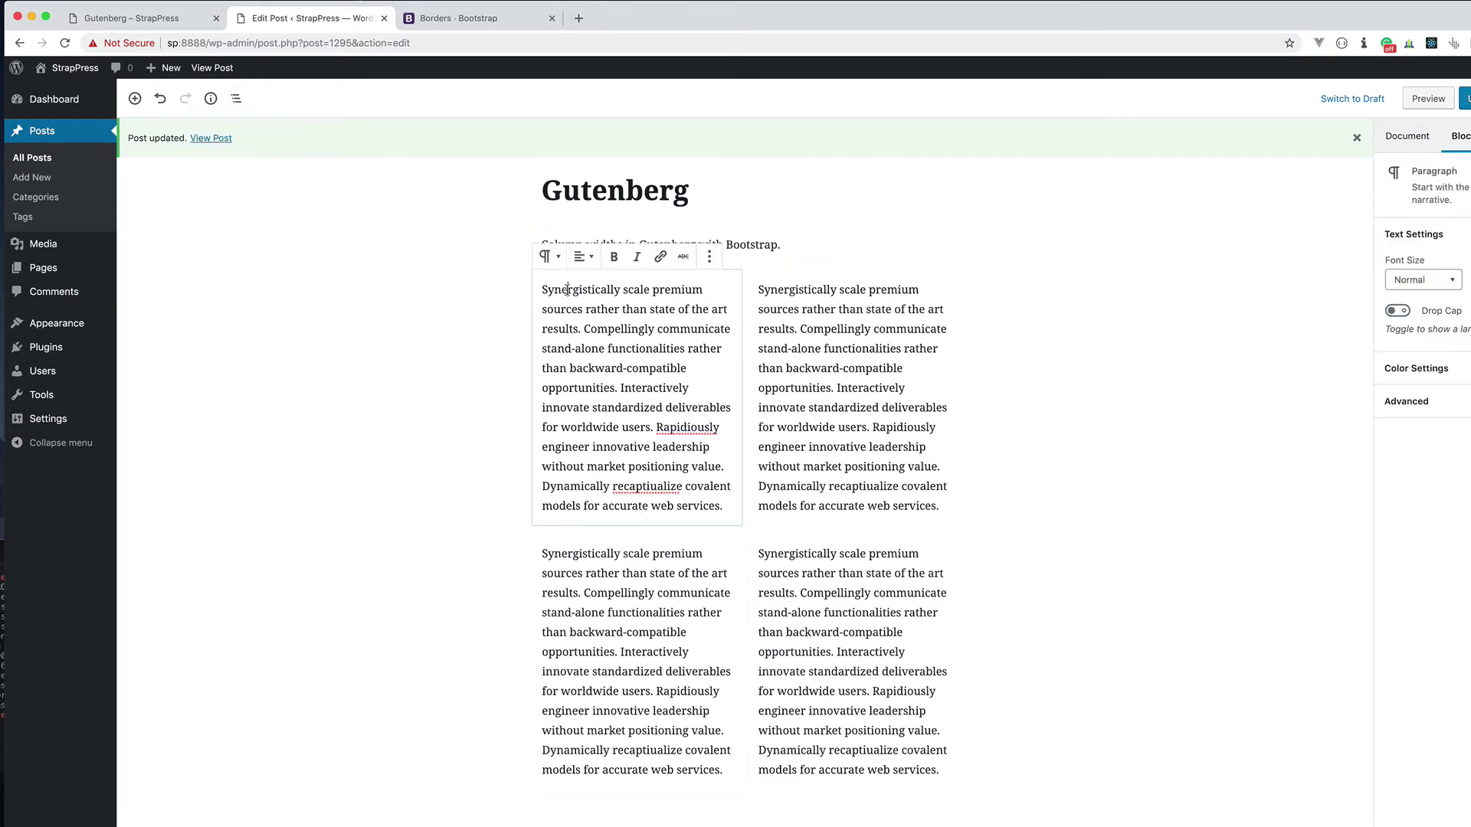
Add mb-5 to the first Columns row's CSS classes, making them 'row mb-5', then update and reload.
{"action": "left_click", "coordinate": [236, 98]}
{"action": "left_click", "coordinate": [215, 156]}
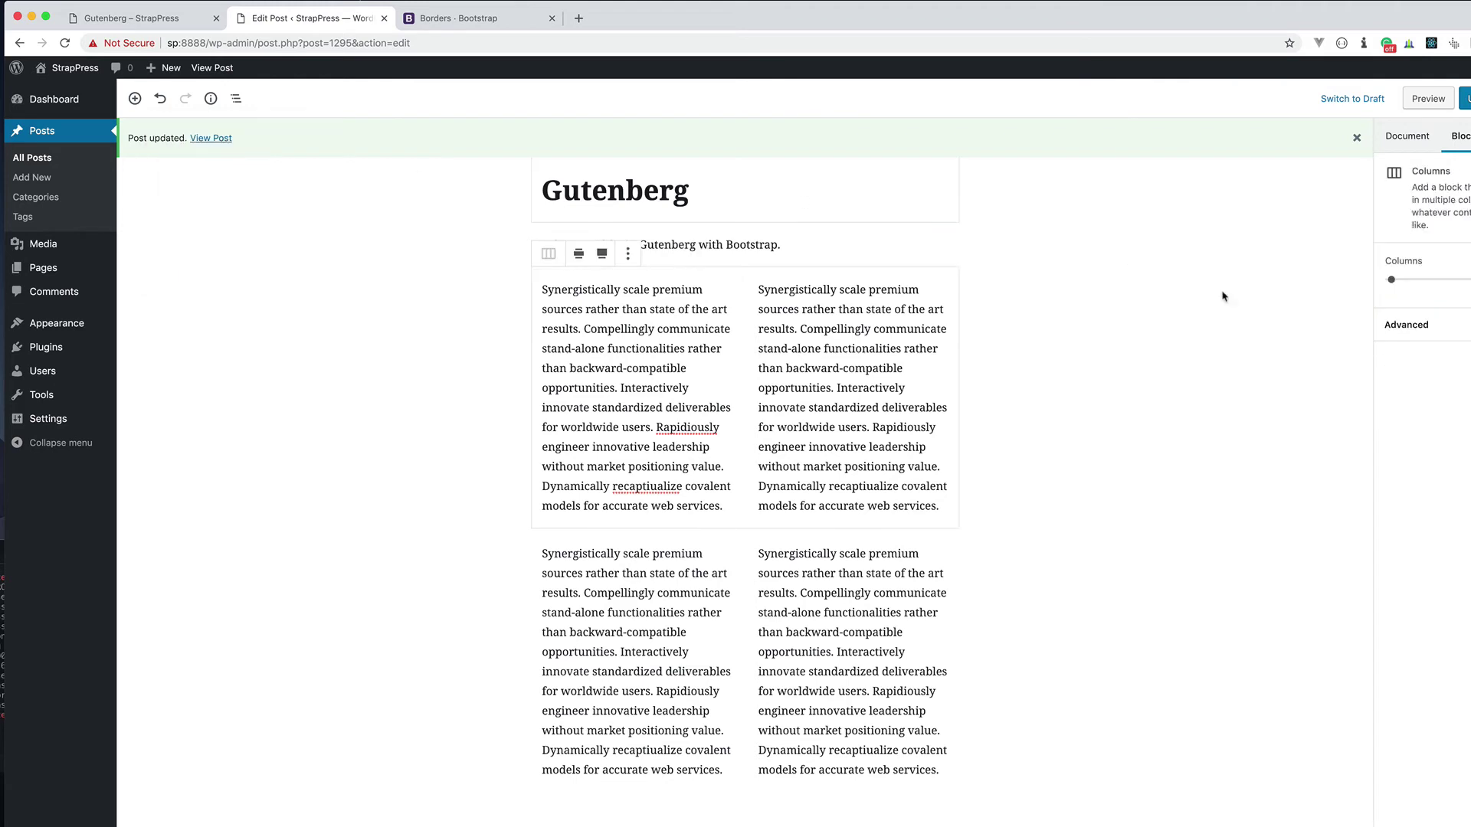
{"action": "left_click", "coordinate": [1437, 331]}
{"action": "left_click", "coordinate": [1425, 370]}
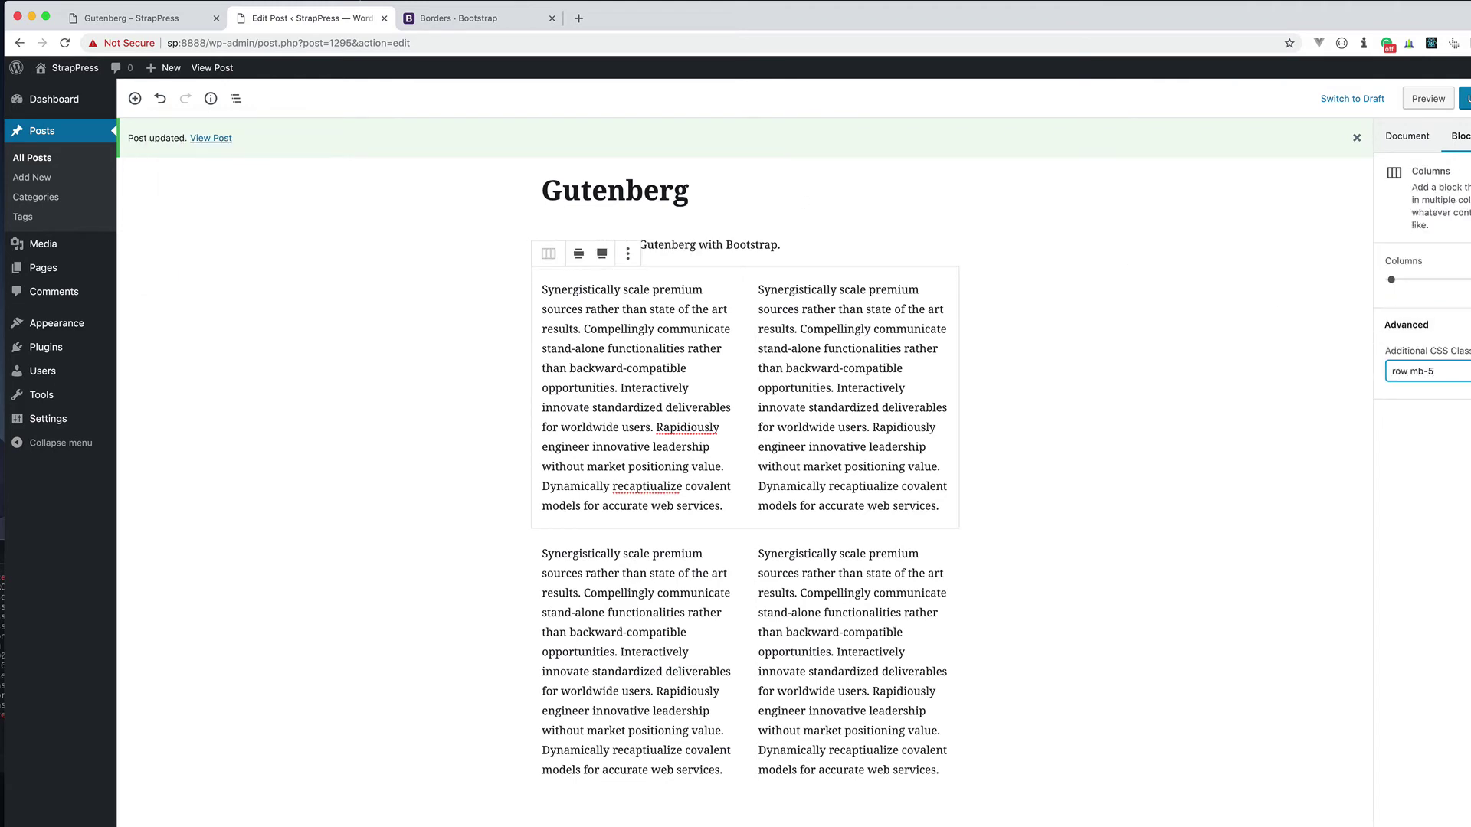
{"action": "left_click", "coordinate": [1463, 98]}
{"action": "left_click", "coordinate": [130, 18]}
{"action": "left_click", "coordinate": [64, 43]}
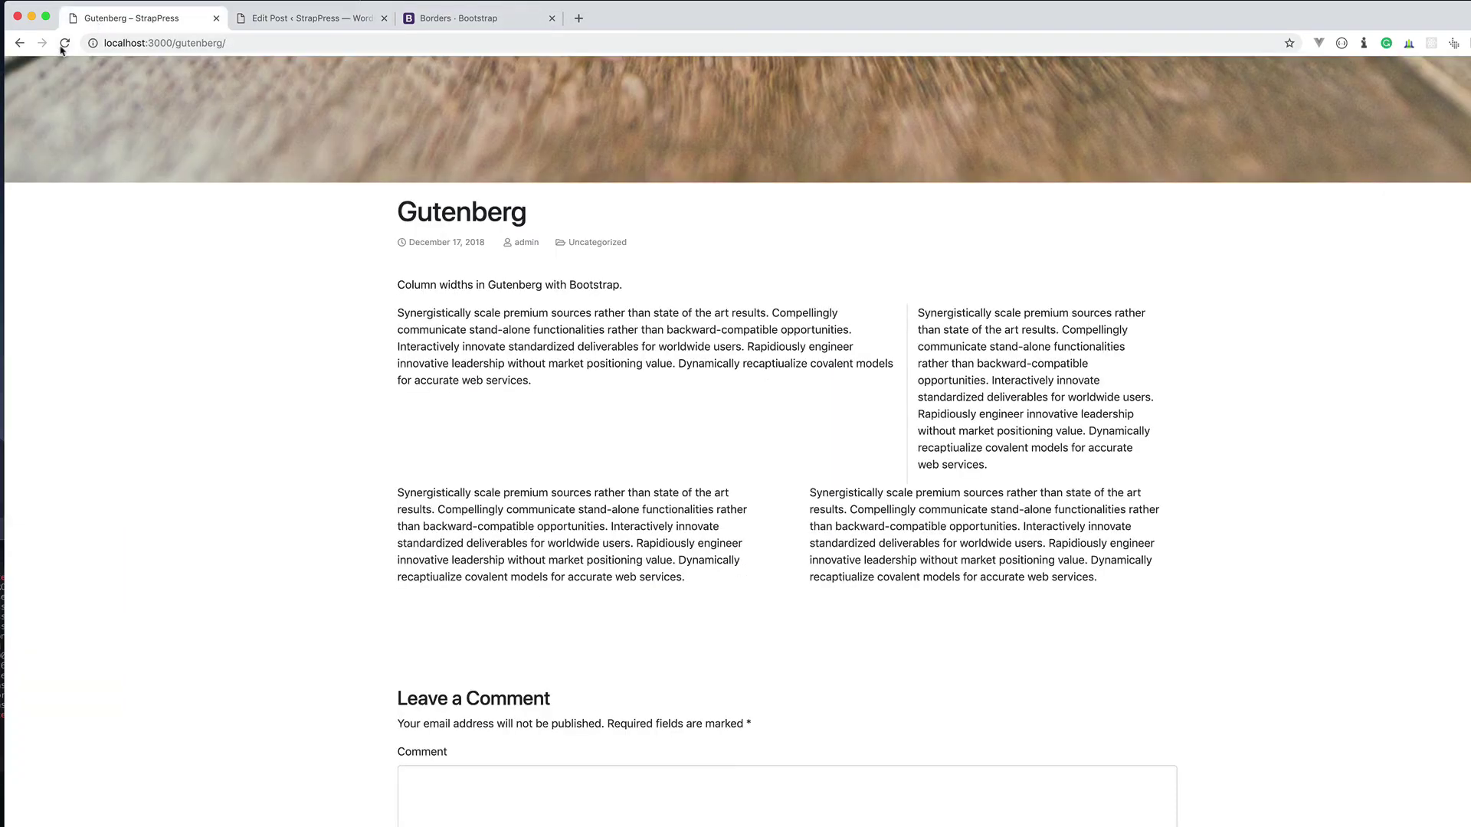
{"action": "left_click", "coordinate": [299, 21]}
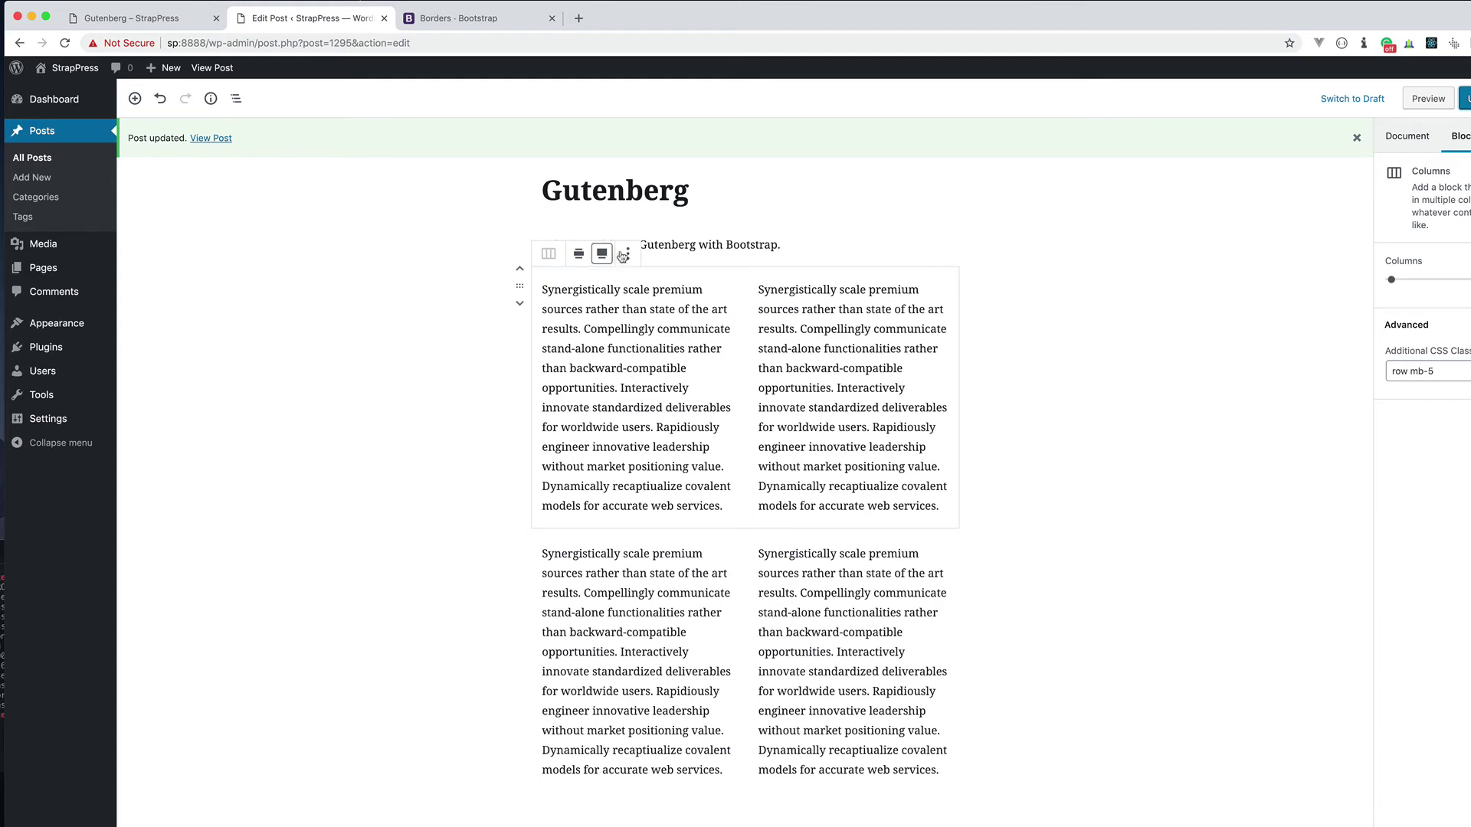
Browse the inserter's Common Blocks, Formatting and Layout Elements categories, then view the live post.
{"action": "left_click", "coordinate": [134, 98]}
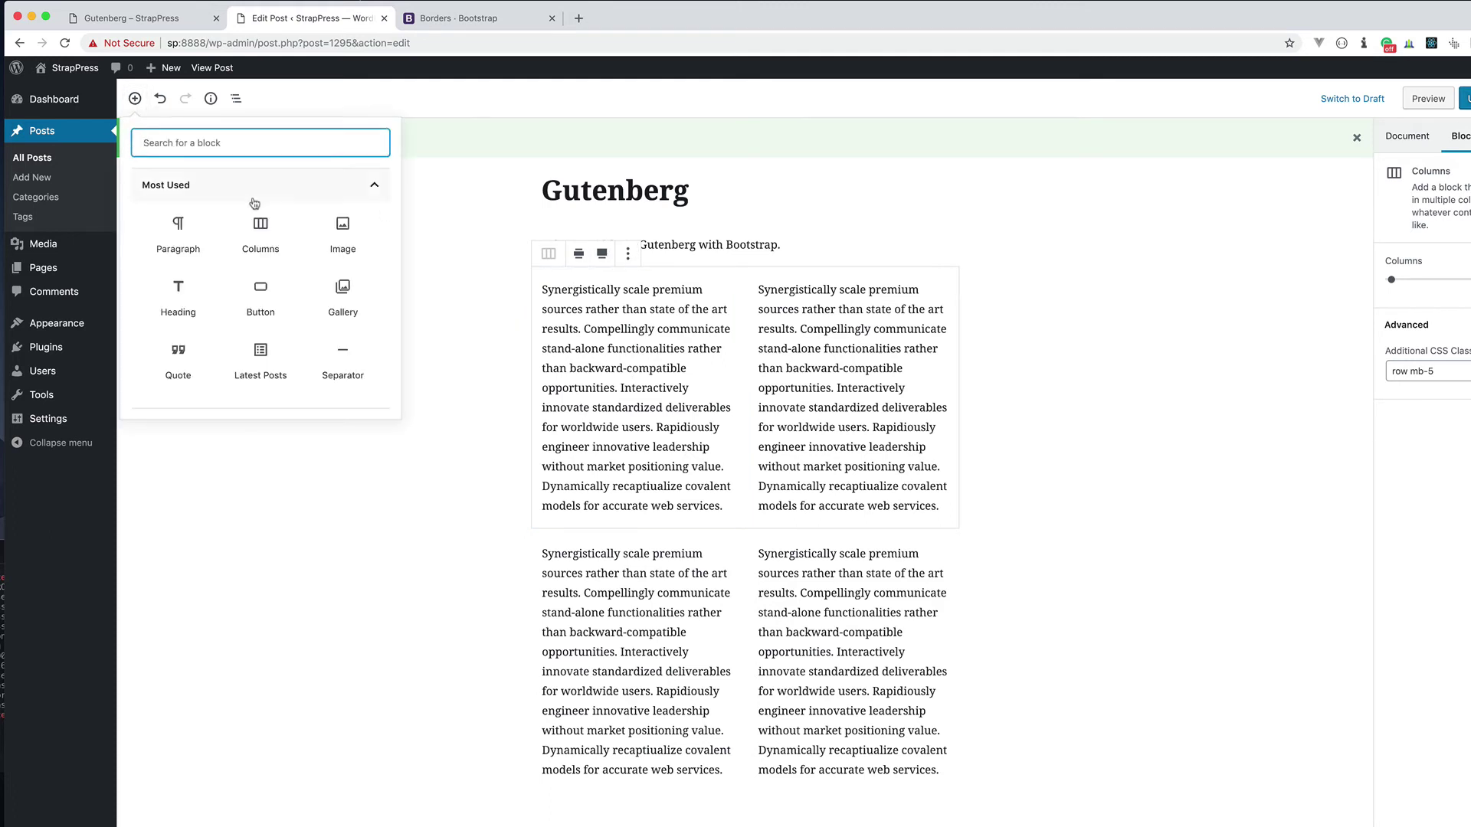
{"action": "scroll", "coordinate": [305, 352], "scroll_direction": "down", "scroll_amount": 5}
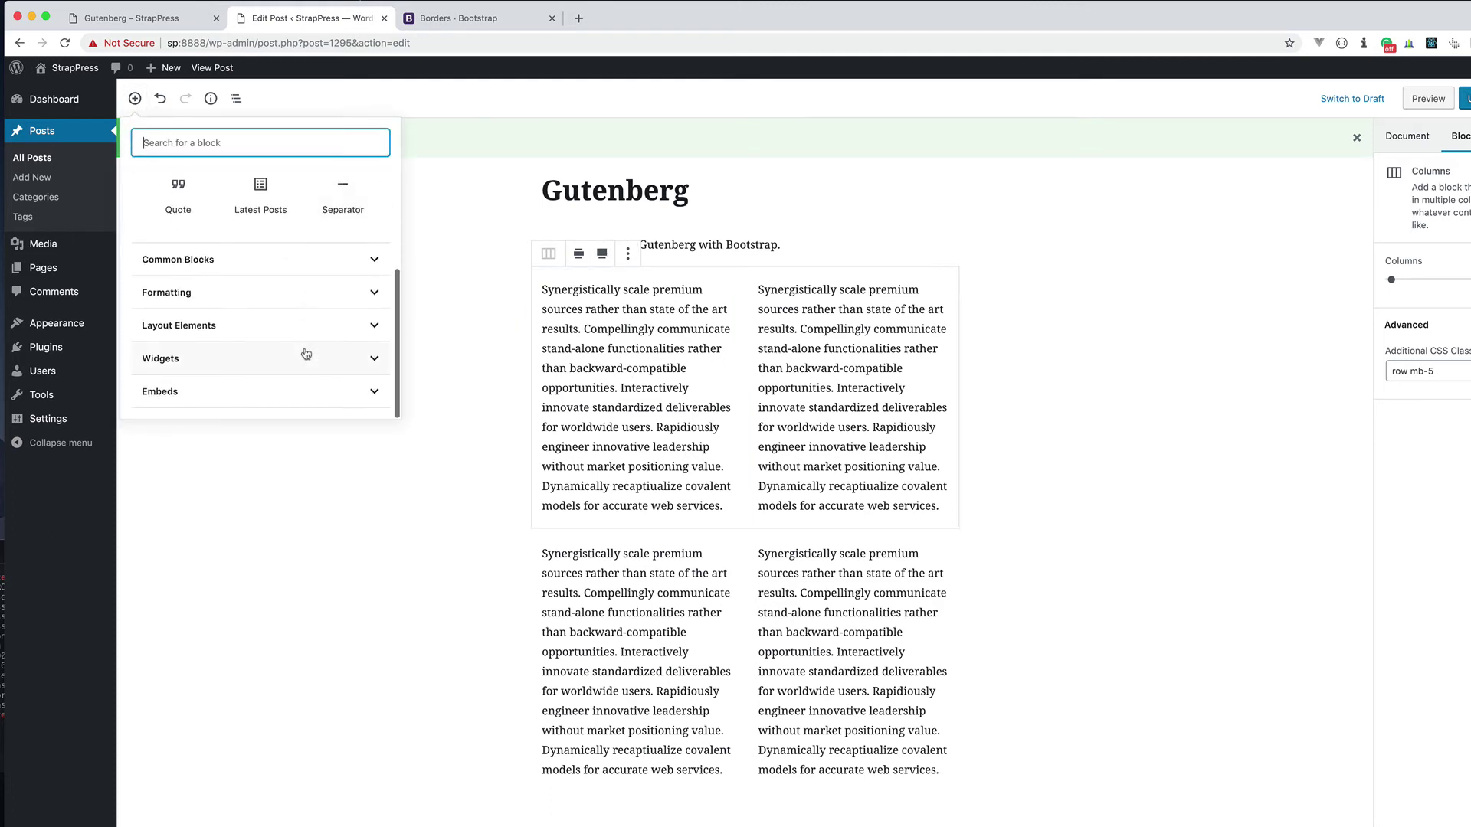
{"action": "left_click", "coordinate": [218, 260]}
{"action": "scroll", "coordinate": [264, 297], "scroll_direction": "down", "scroll_amount": 2}
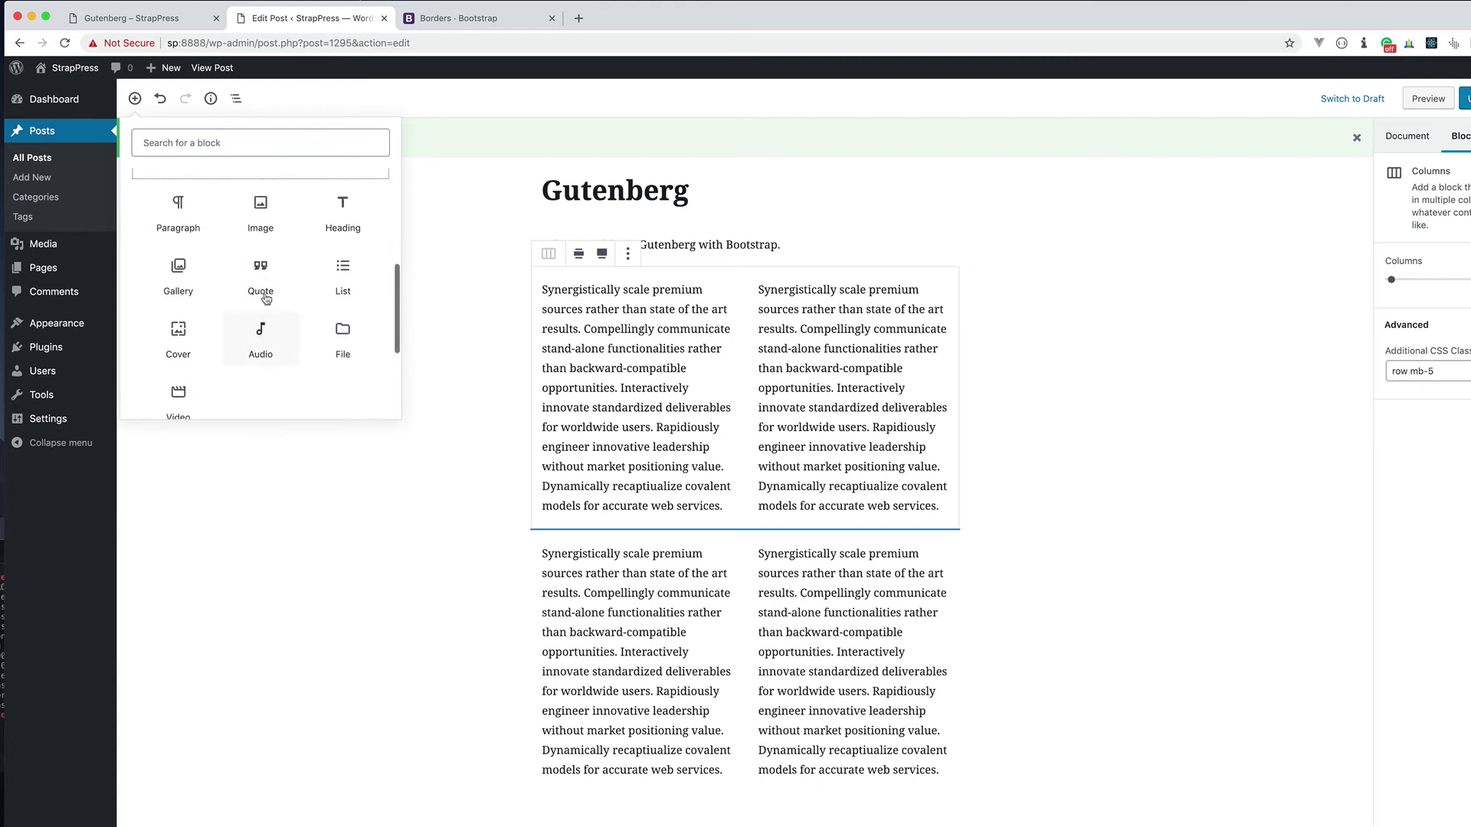
{"action": "scroll", "coordinate": [260, 322], "scroll_direction": "down", "scroll_amount": 3}
{"action": "left_click", "coordinate": [228, 363]}
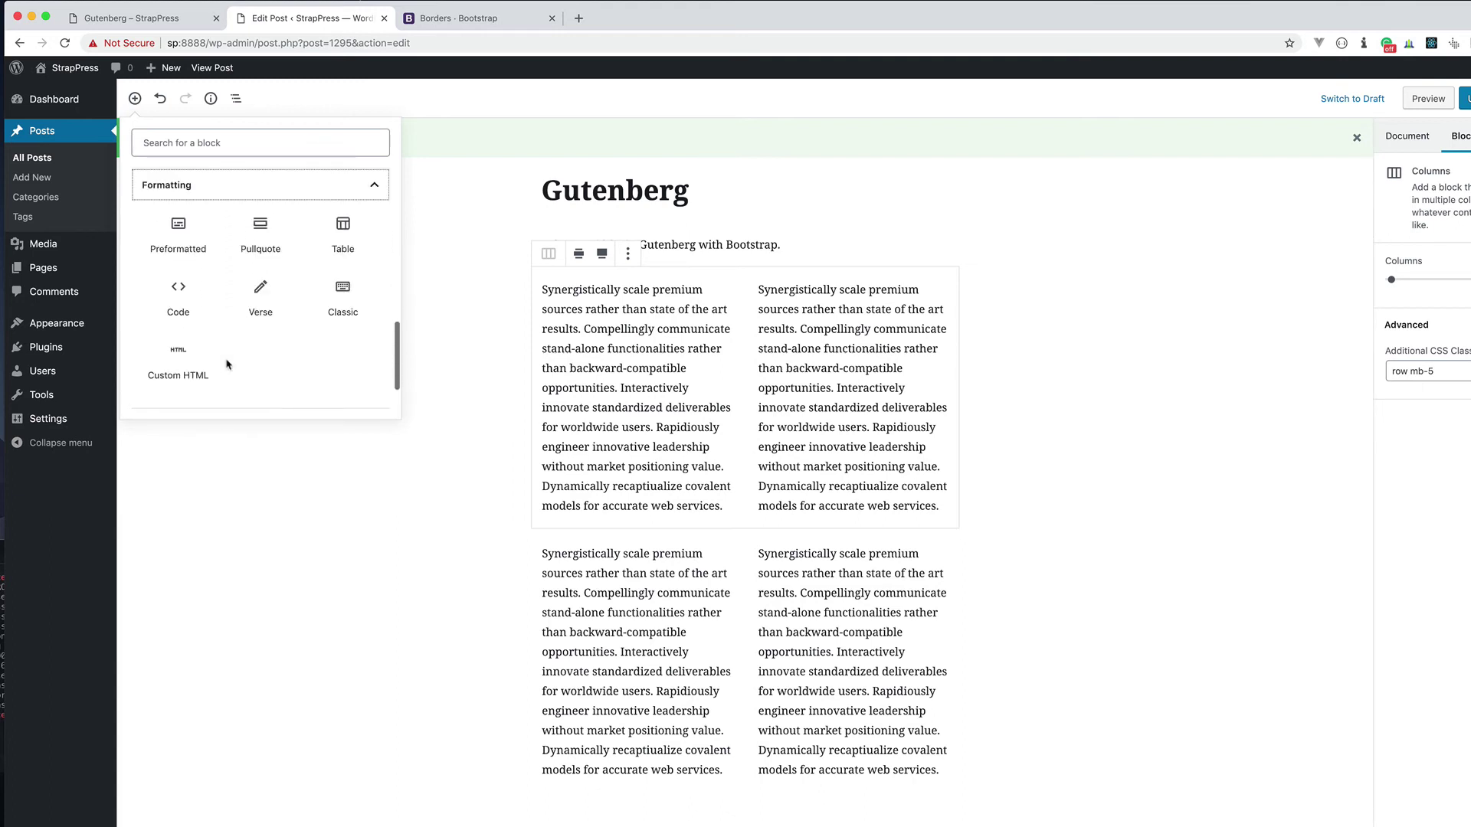
{"action": "scroll", "coordinate": [303, 358], "scroll_direction": "down", "scroll_amount": 3}
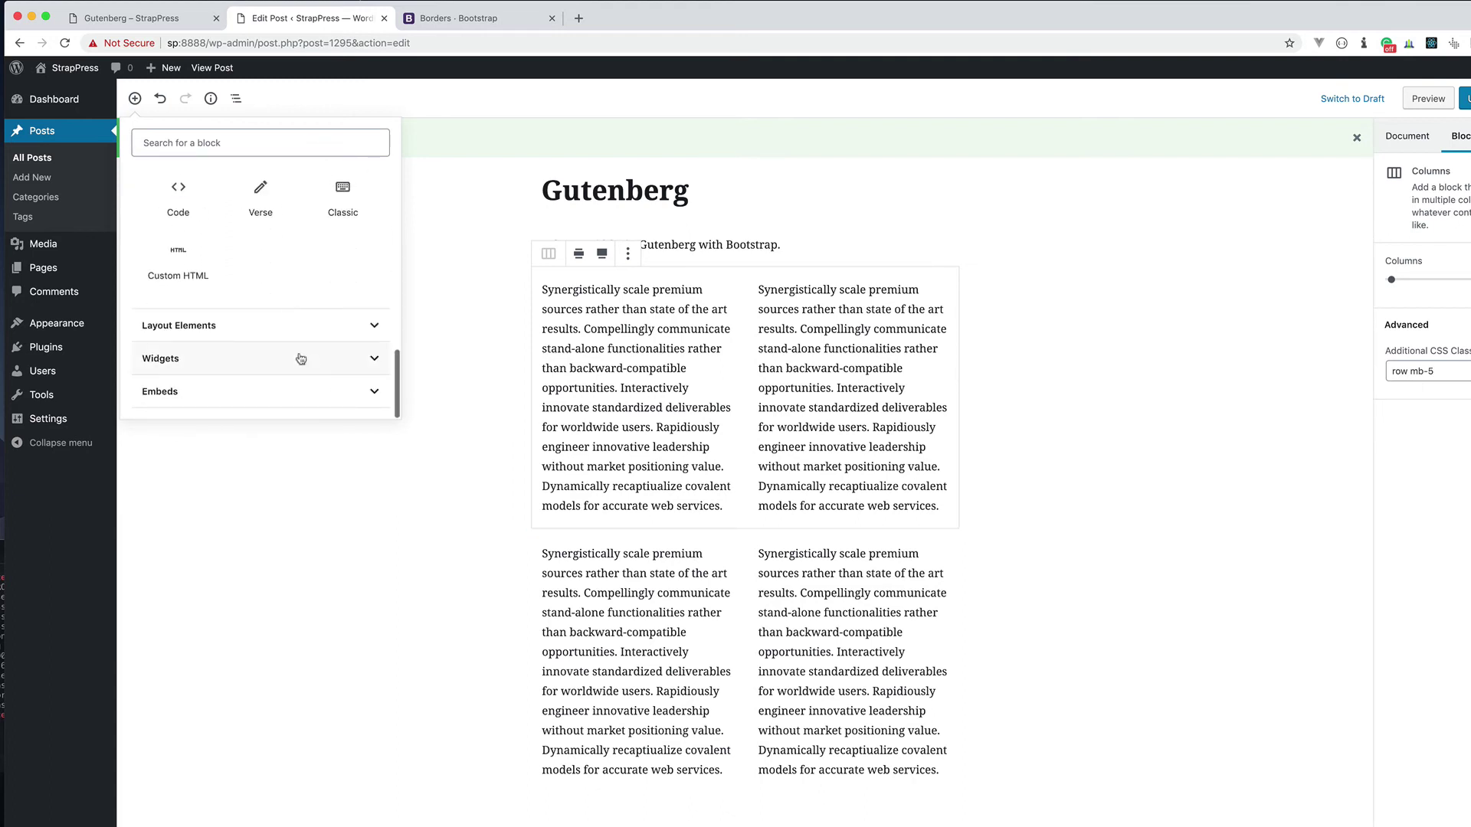
{"action": "left_click", "coordinate": [257, 336]}
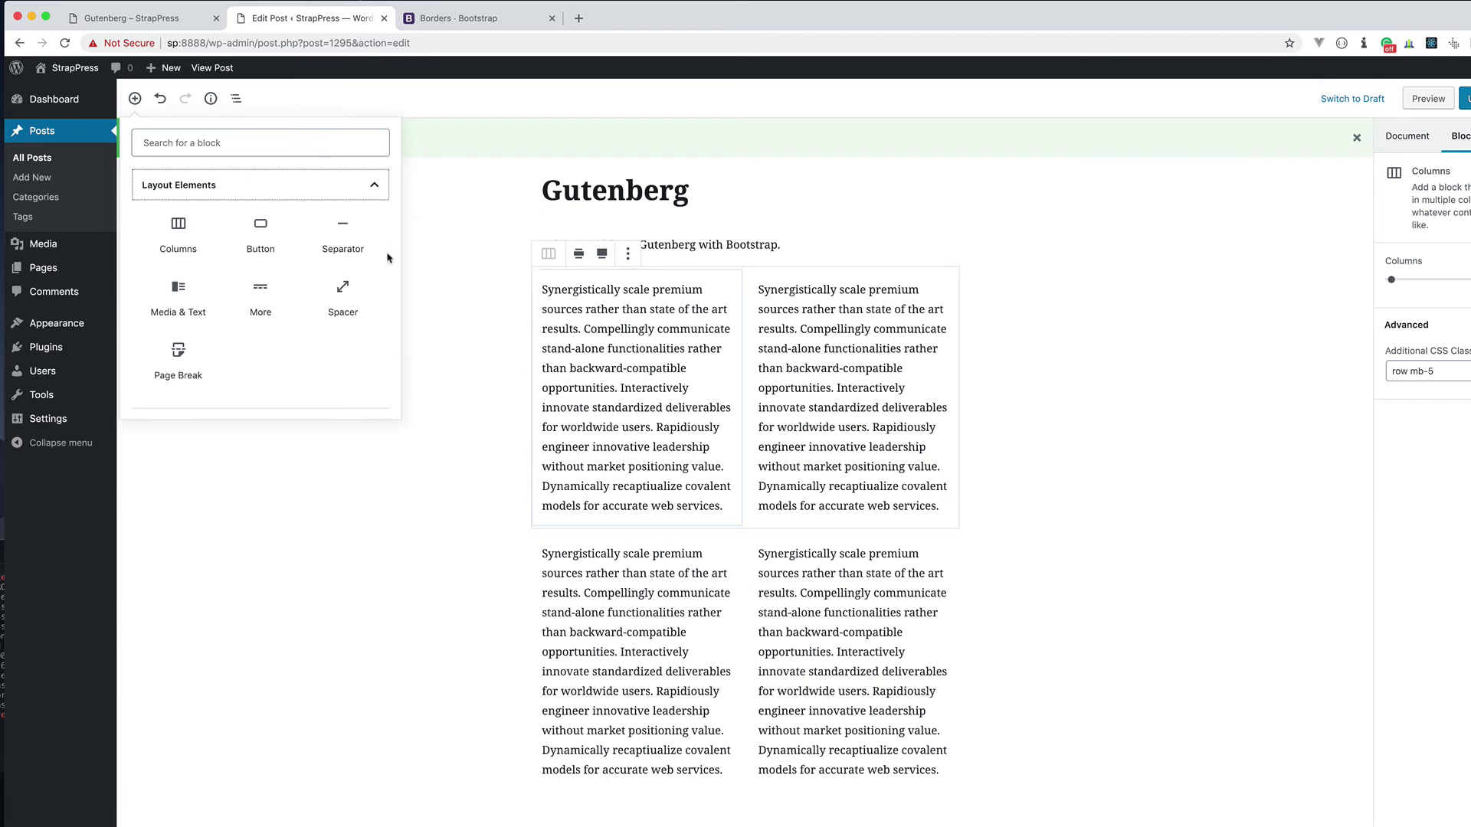
{"action": "key", "text": "ctrl+shift+Tab"}
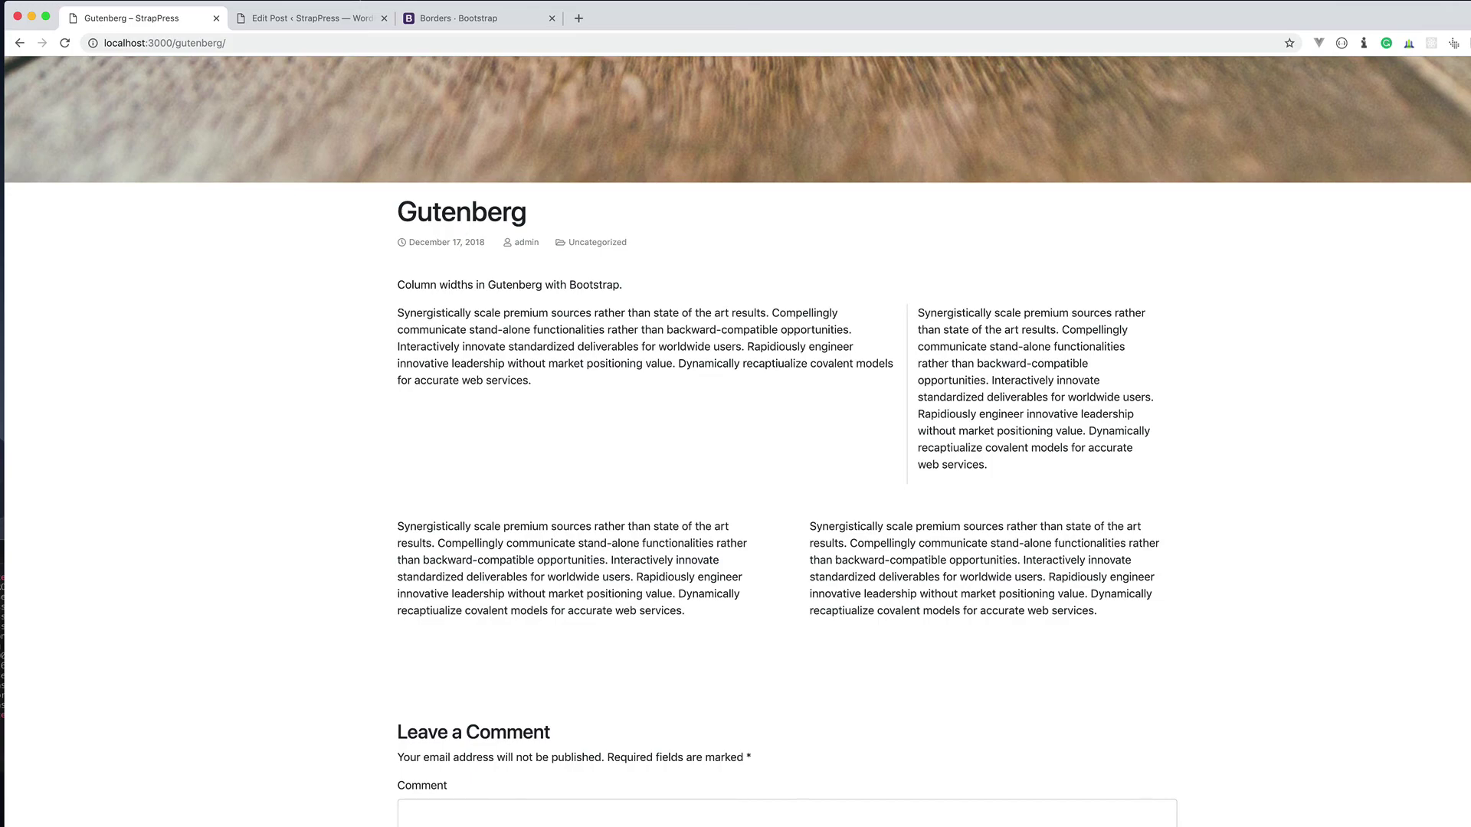
Shrink the Chrome window to preview the post's narrow layout.
{"action": "key", "text": "ctrl+alt+Left"}
{"action": "scroll", "coordinate": [483, 509], "scroll_direction": "down", "scroll_amount": 4}
{"action": "scroll", "coordinate": [483, 509], "scroll_direction": "up", "scroll_amount": 3}
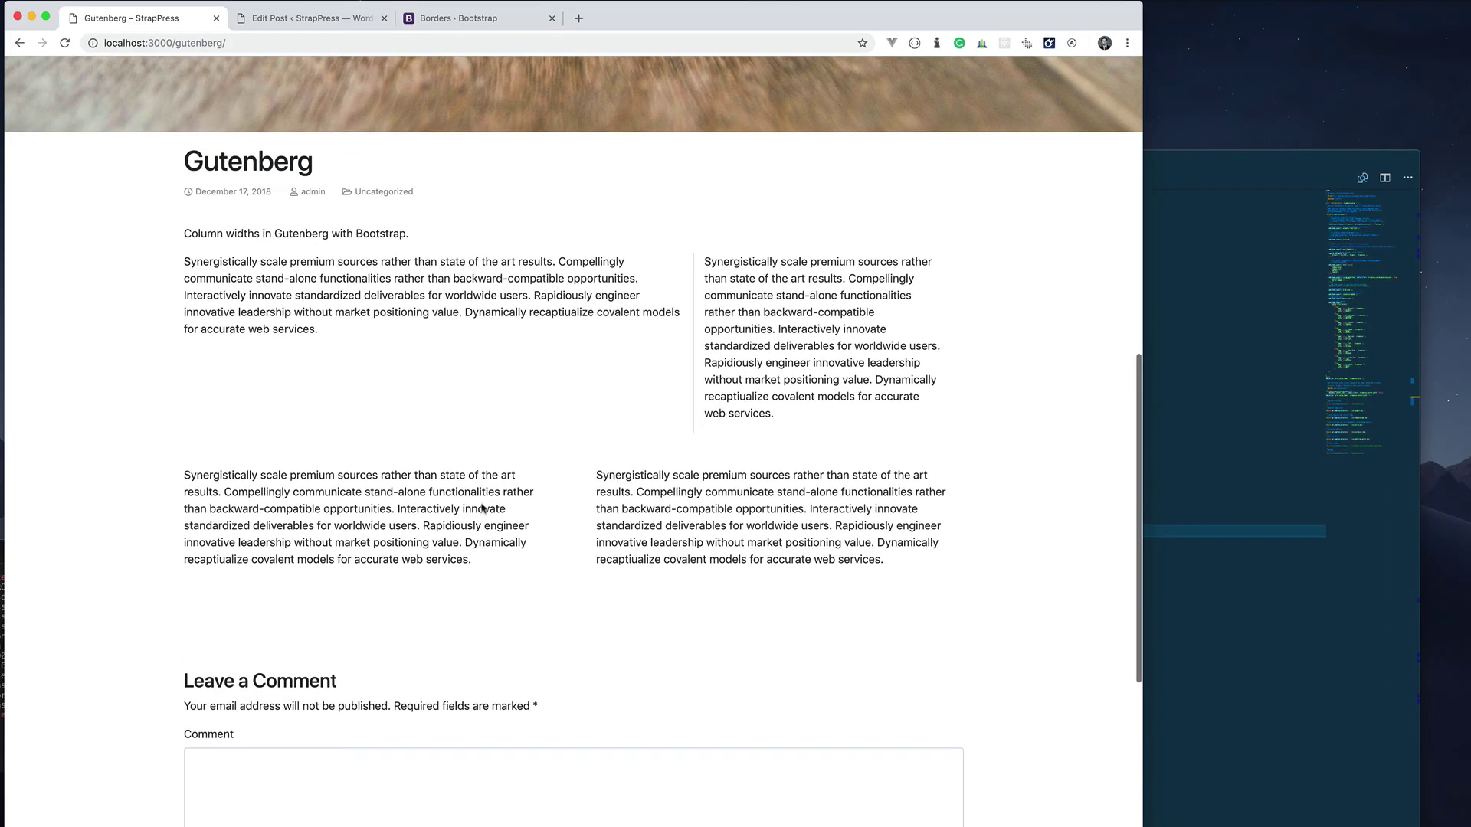
{"action": "left_click_drag", "start_coordinate": [1142, 823], "coordinate": [527, 806]}
{"action": "scroll", "coordinate": [107, 467], "scroll_direction": "up", "scroll_amount": 3}
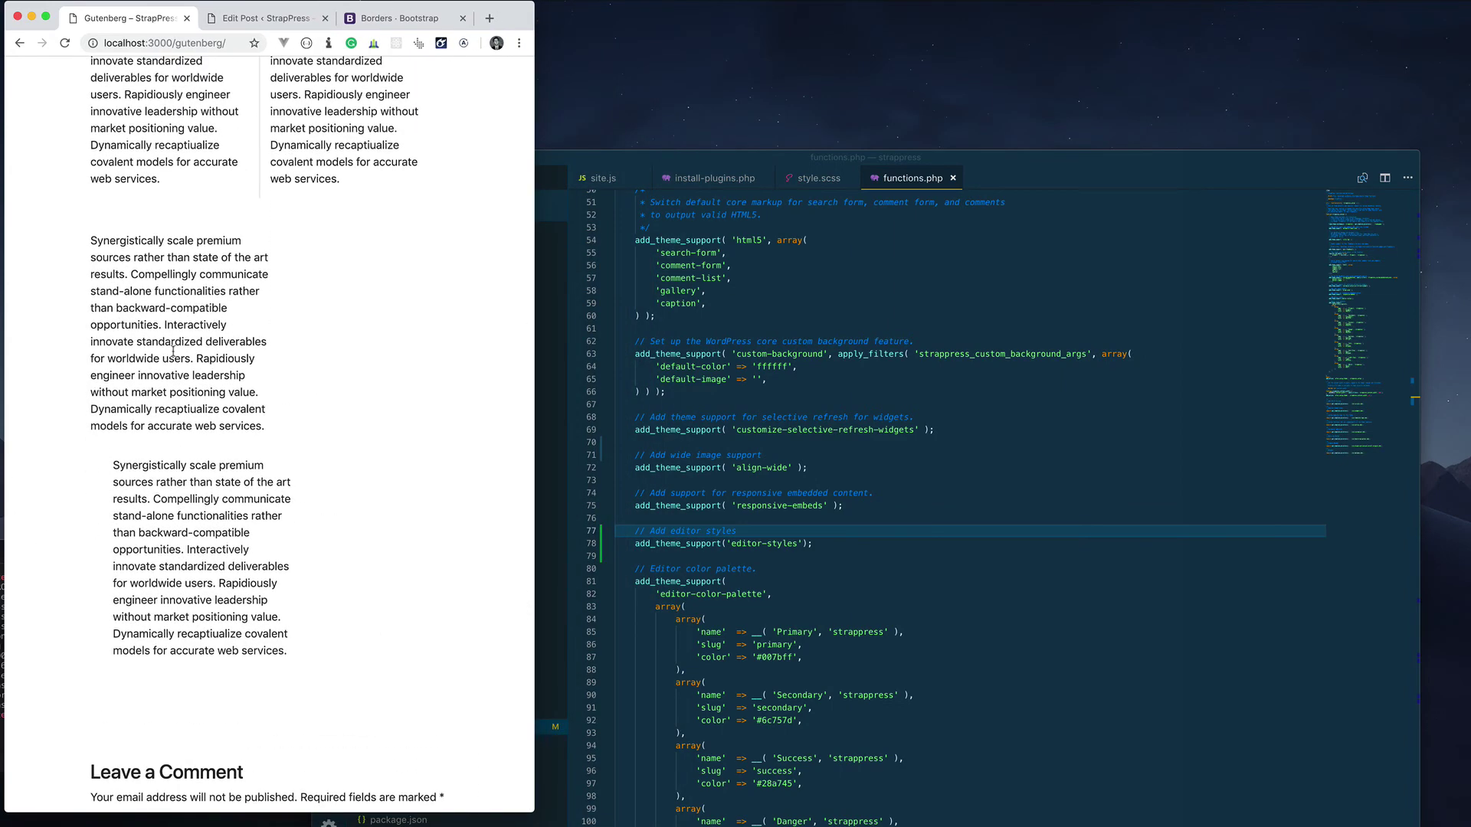
Inspect the lower row's second wp-block-column in DevTools, then restore the window to full width.
{"action": "right_click", "coordinate": [173, 351]}
{"action": "left_click", "coordinate": [230, 429]}
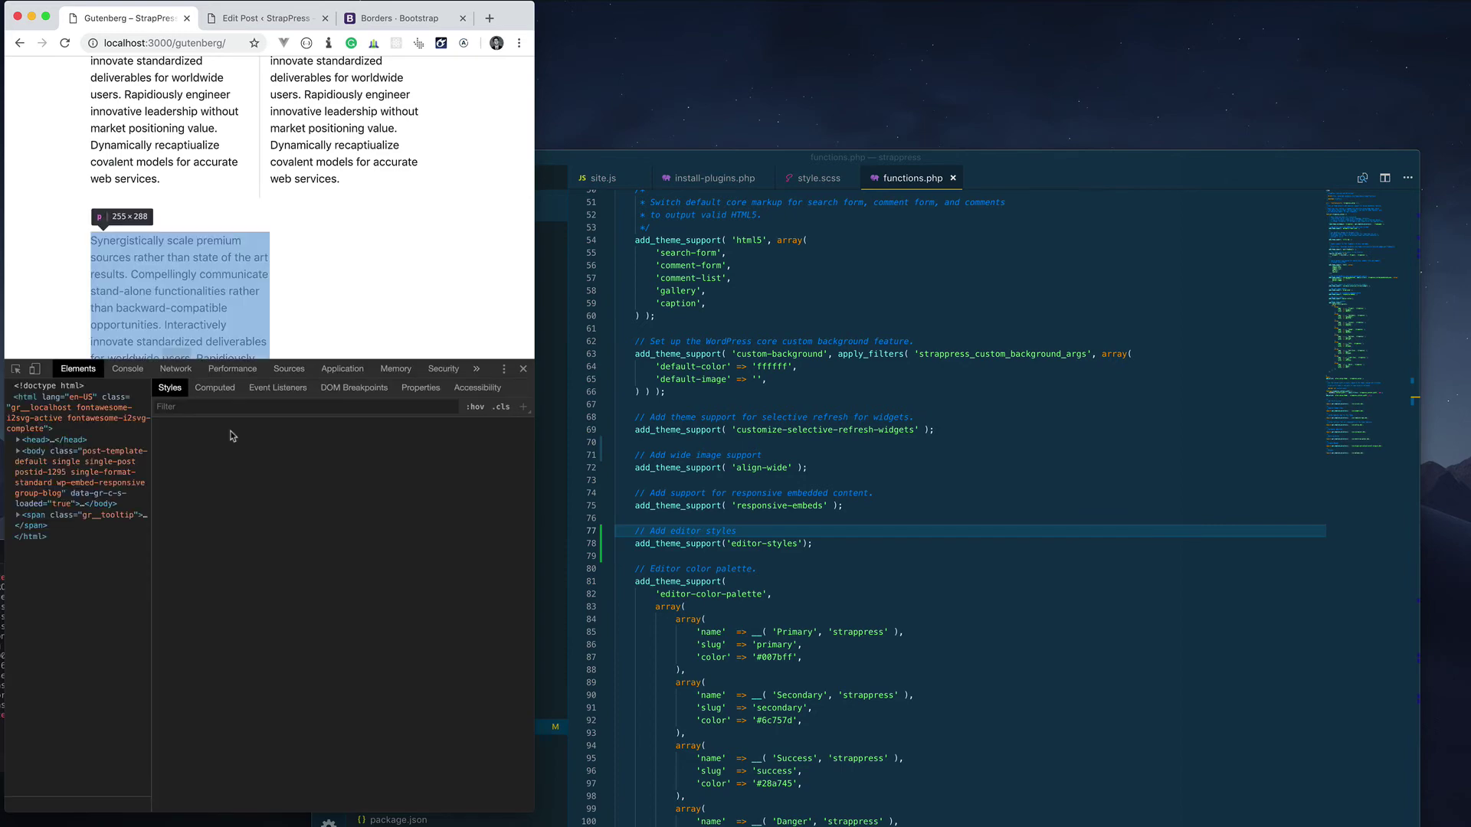
{"action": "scroll", "coordinate": [299, 256], "scroll_direction": "down", "scroll_amount": 5}
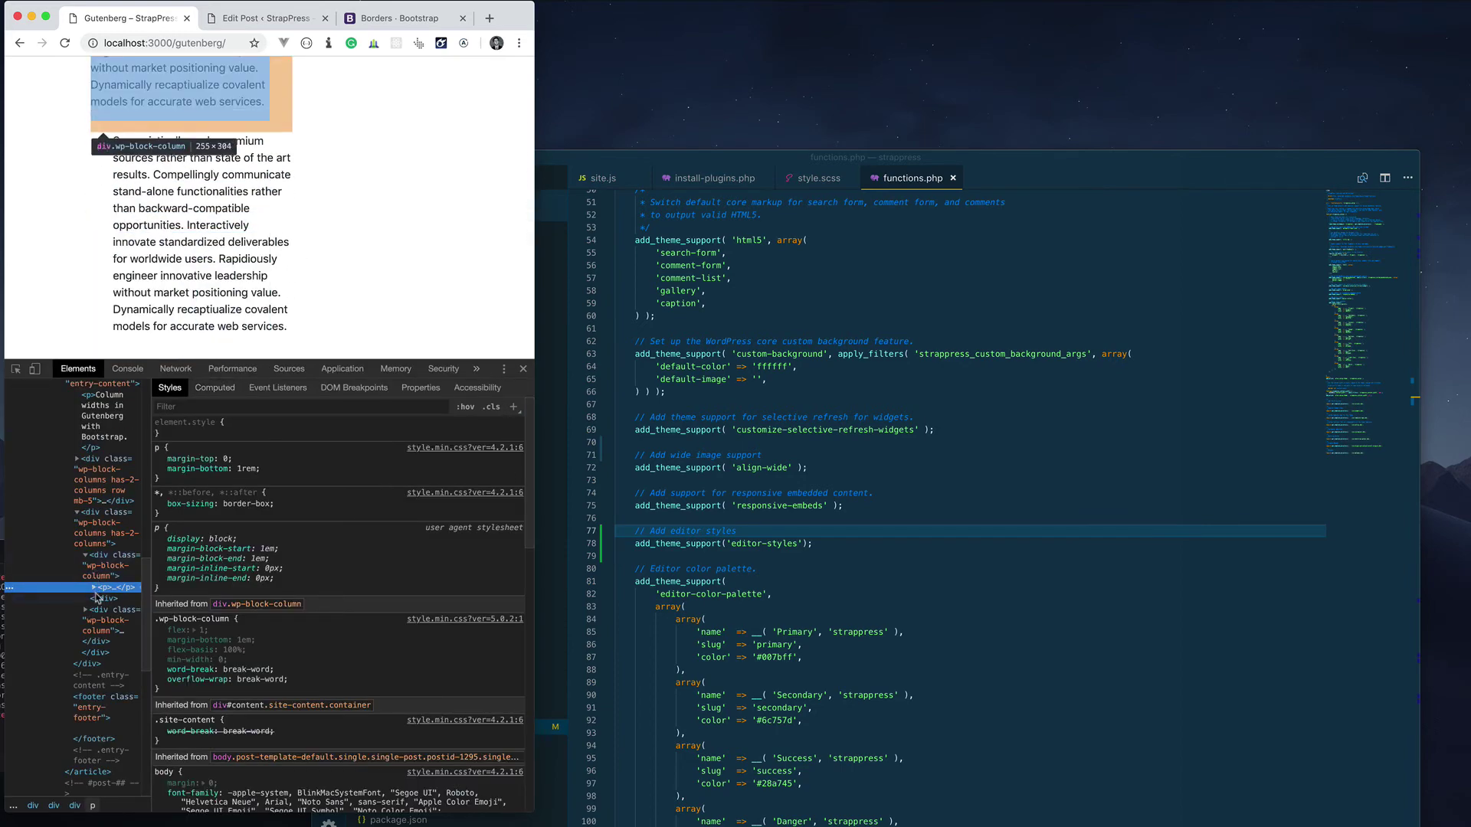
{"action": "left_click_drag", "start_coordinate": [147, 597], "coordinate": [273, 584]}
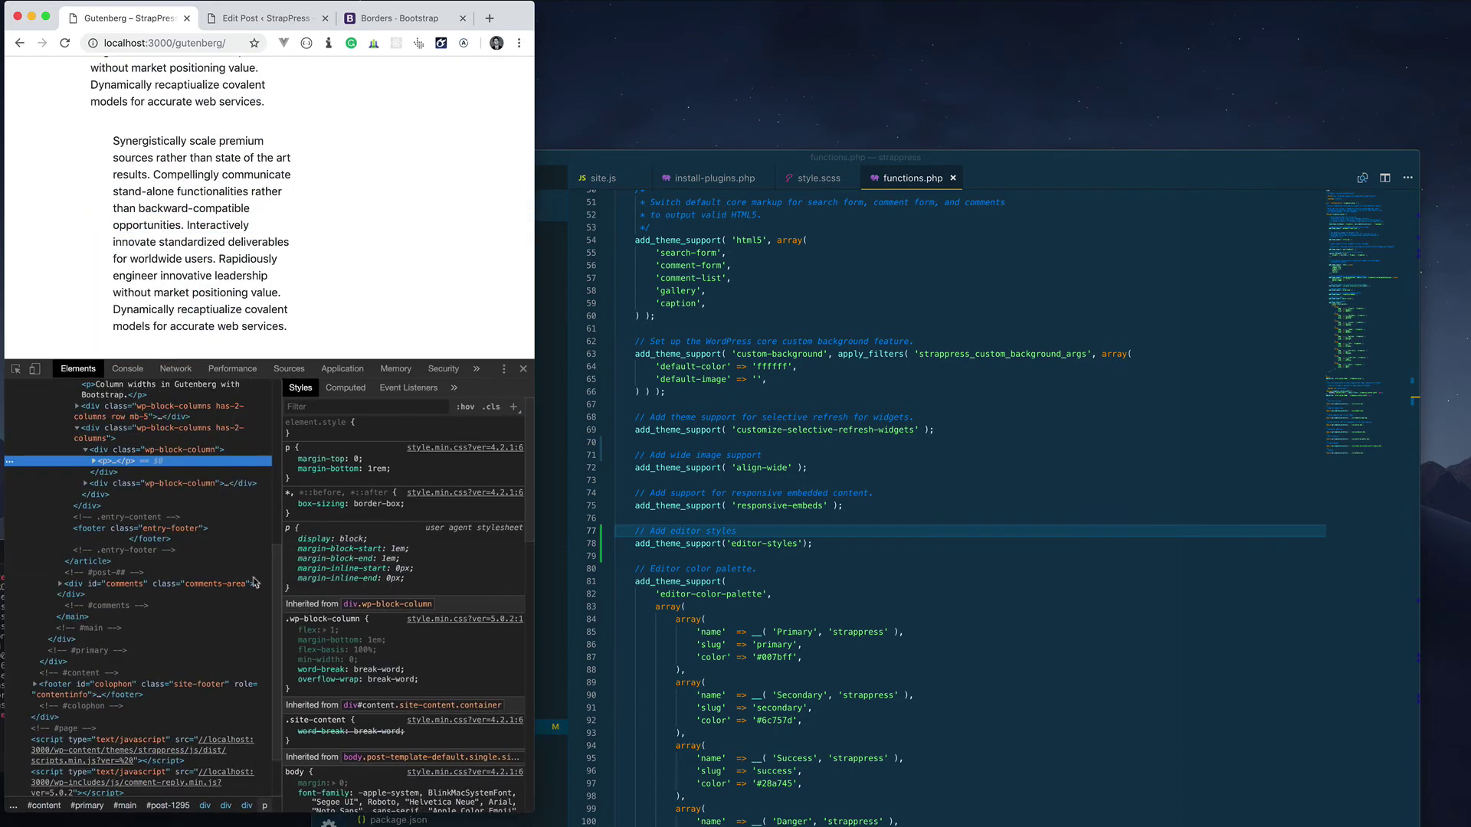
{"action": "left_click", "coordinate": [124, 483]}
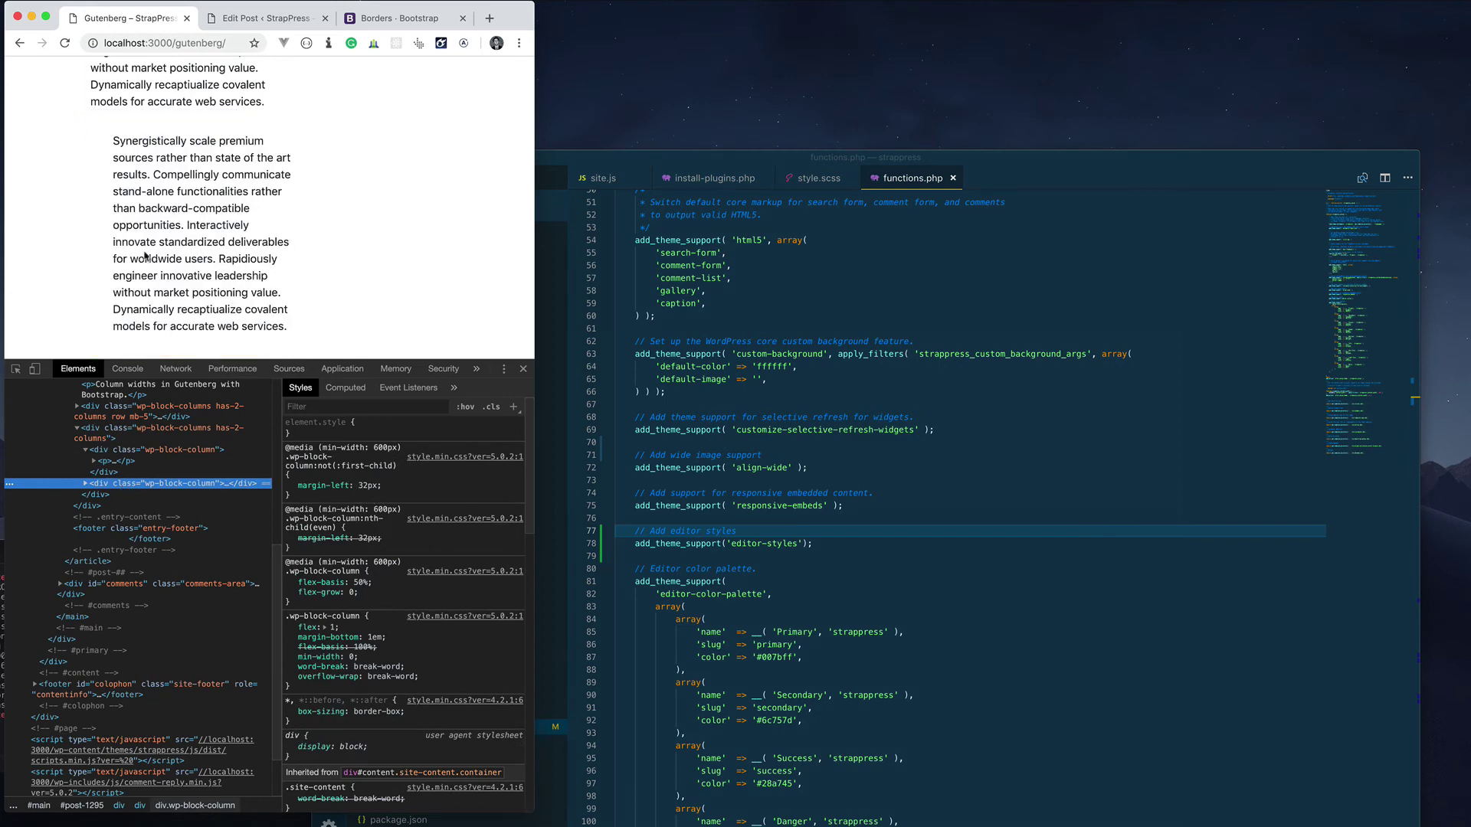
{"action": "left_click_drag", "start_coordinate": [526, 812], "coordinate": [1469, 826]}
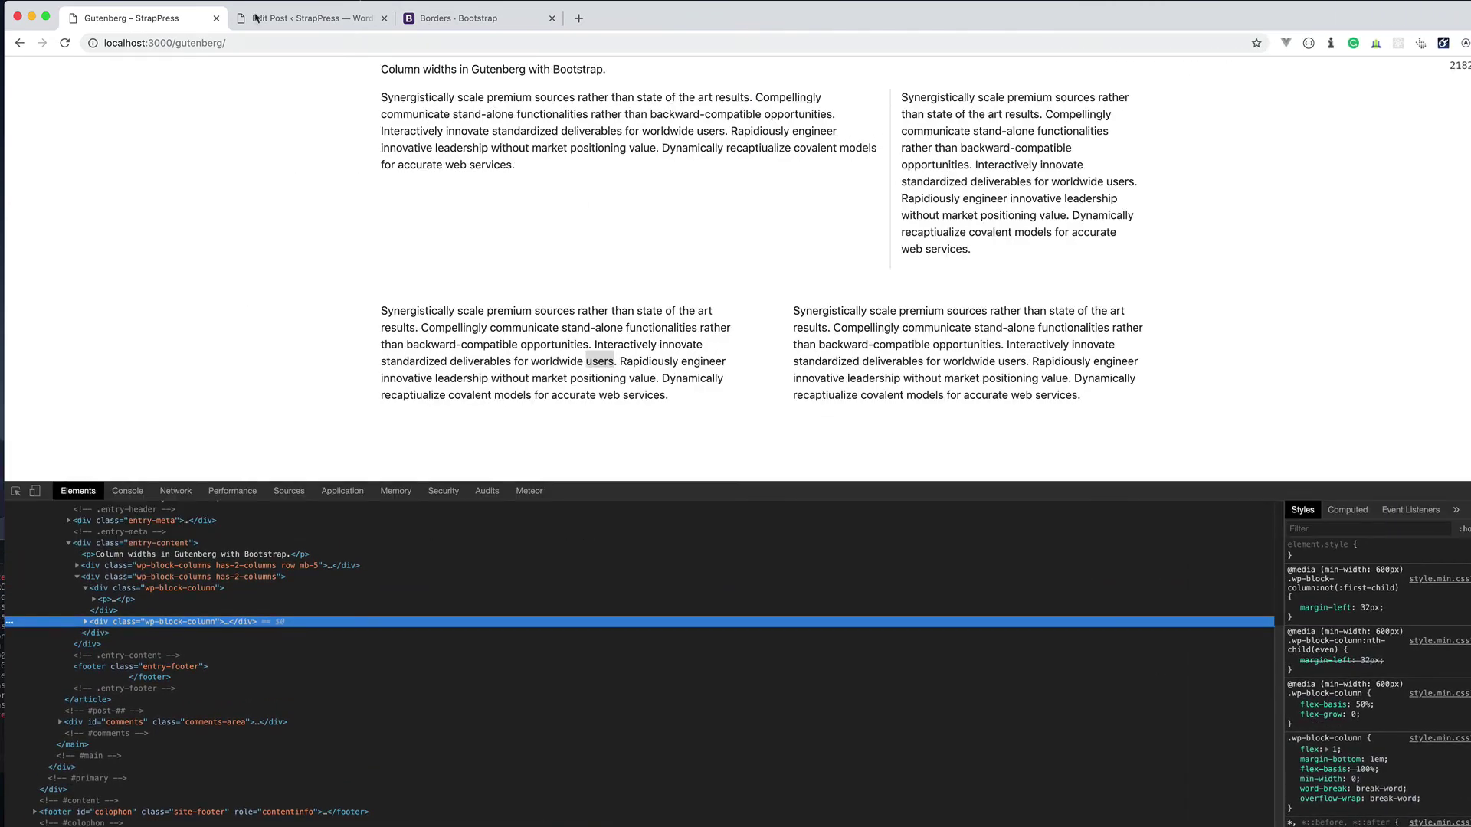
Give the lower row's second Column block the additional CSS class mr-0.
{"action": "left_click", "coordinate": [306, 17]}
{"action": "left_click", "coordinate": [742, 615]}
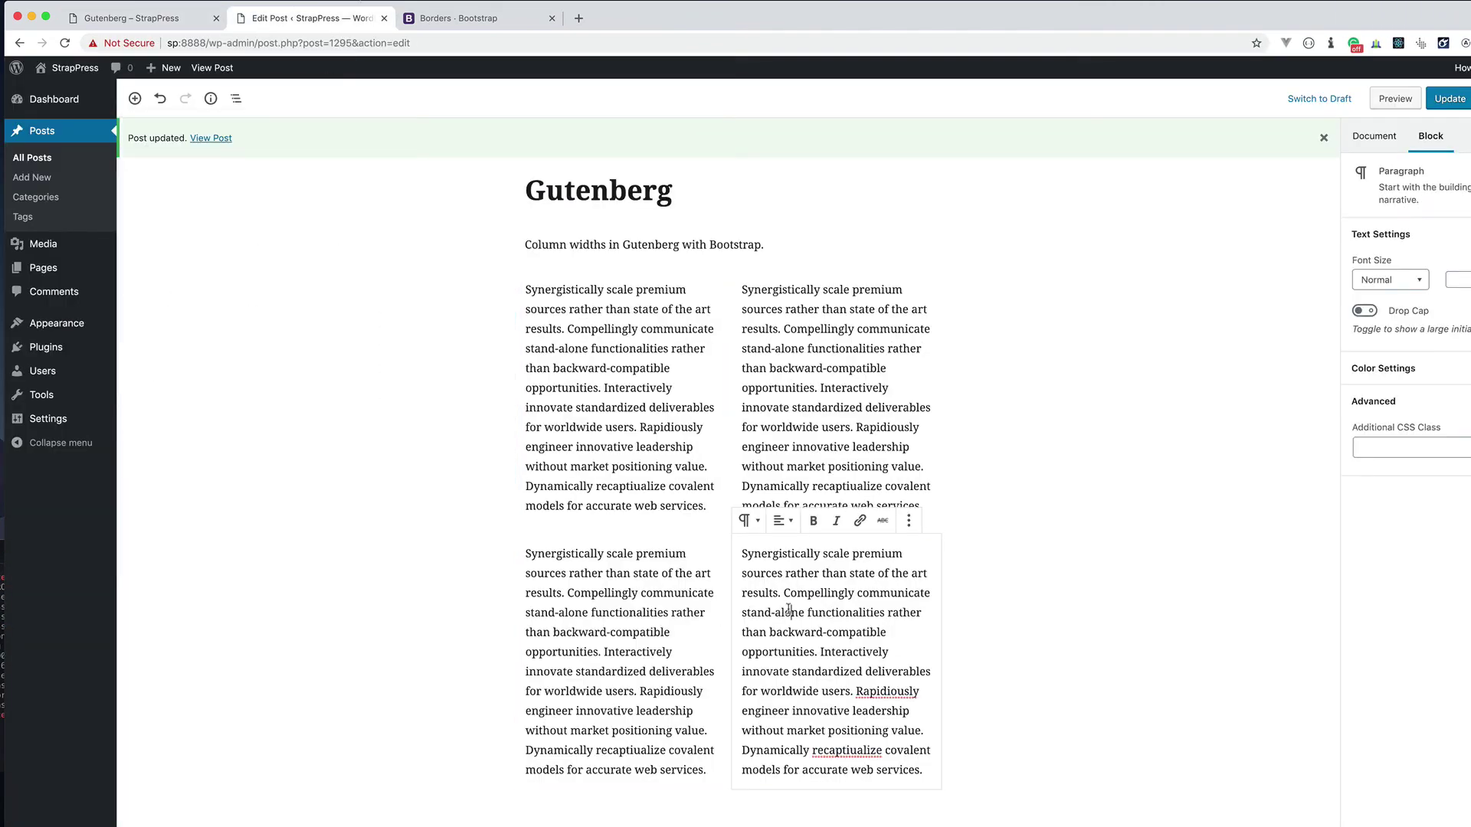
{"action": "left_click", "coordinate": [236, 98]}
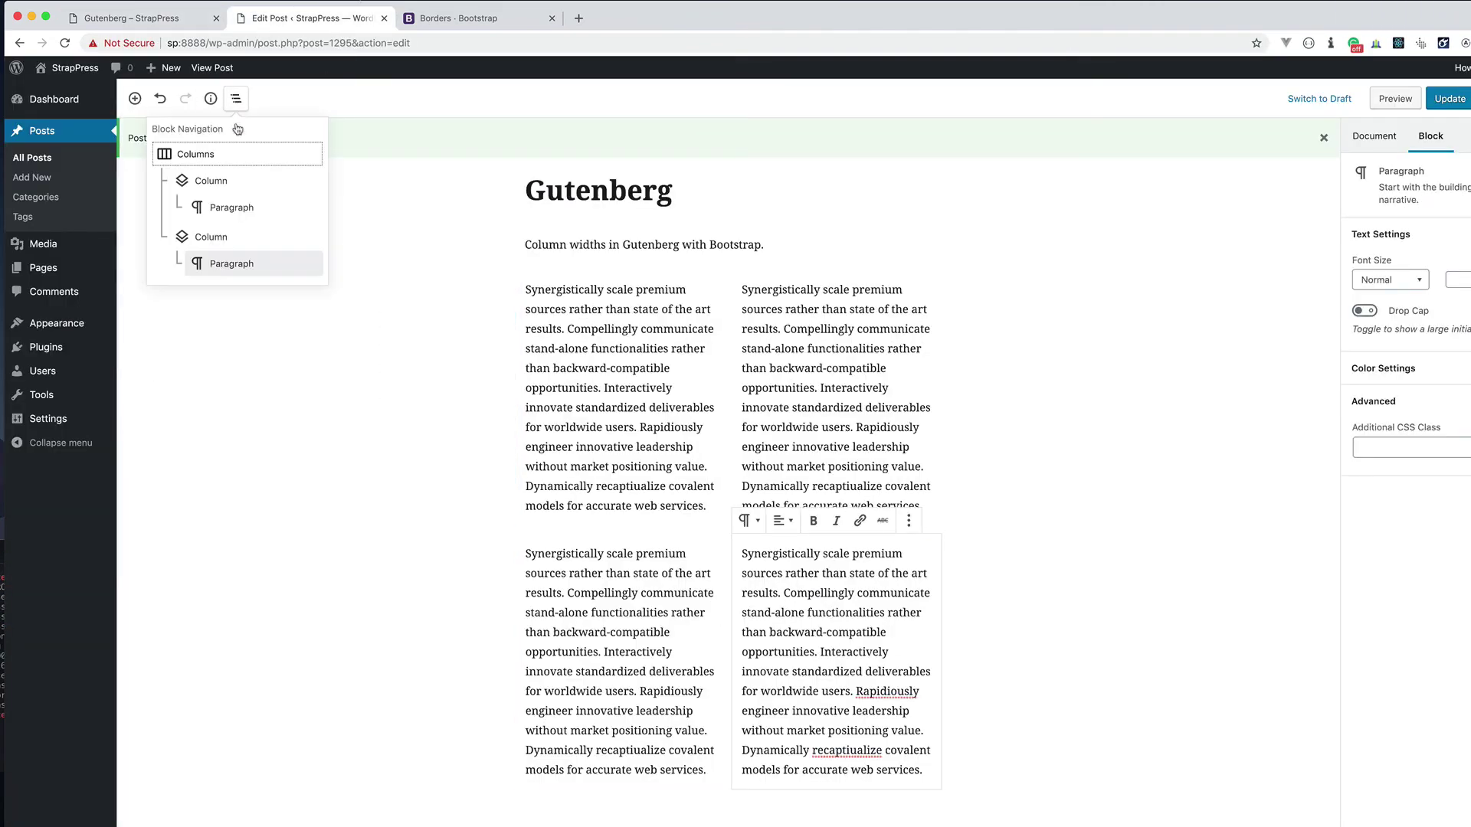
{"action": "left_click", "coordinate": [215, 236]}
{"action": "left_click", "coordinate": [1407, 281]}
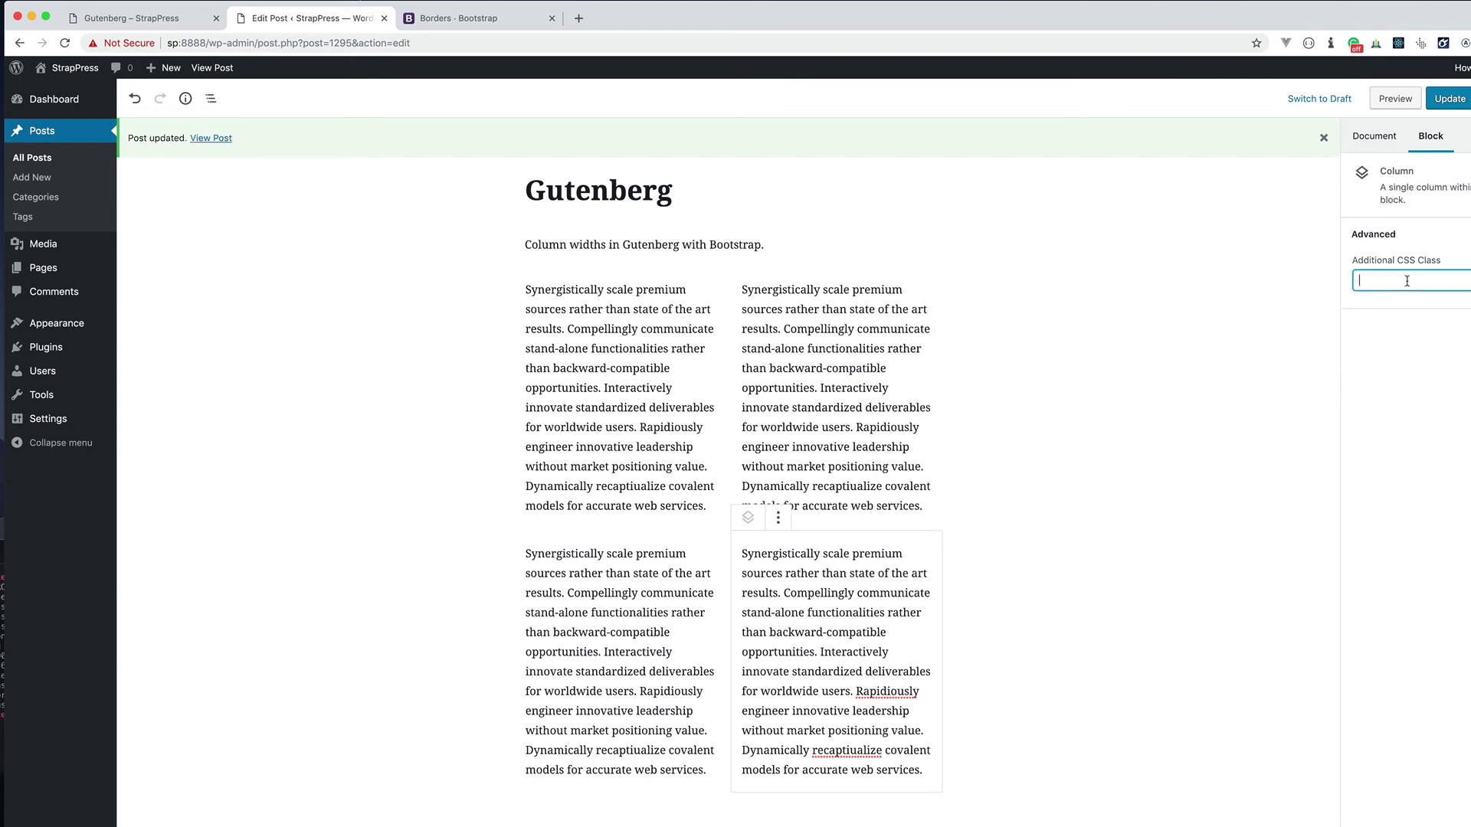
{"action": "type", "text": "mr-0"}
Update the post, reload the front-end page and close the developer tools.
{"action": "left_click", "coordinate": [1450, 98]}
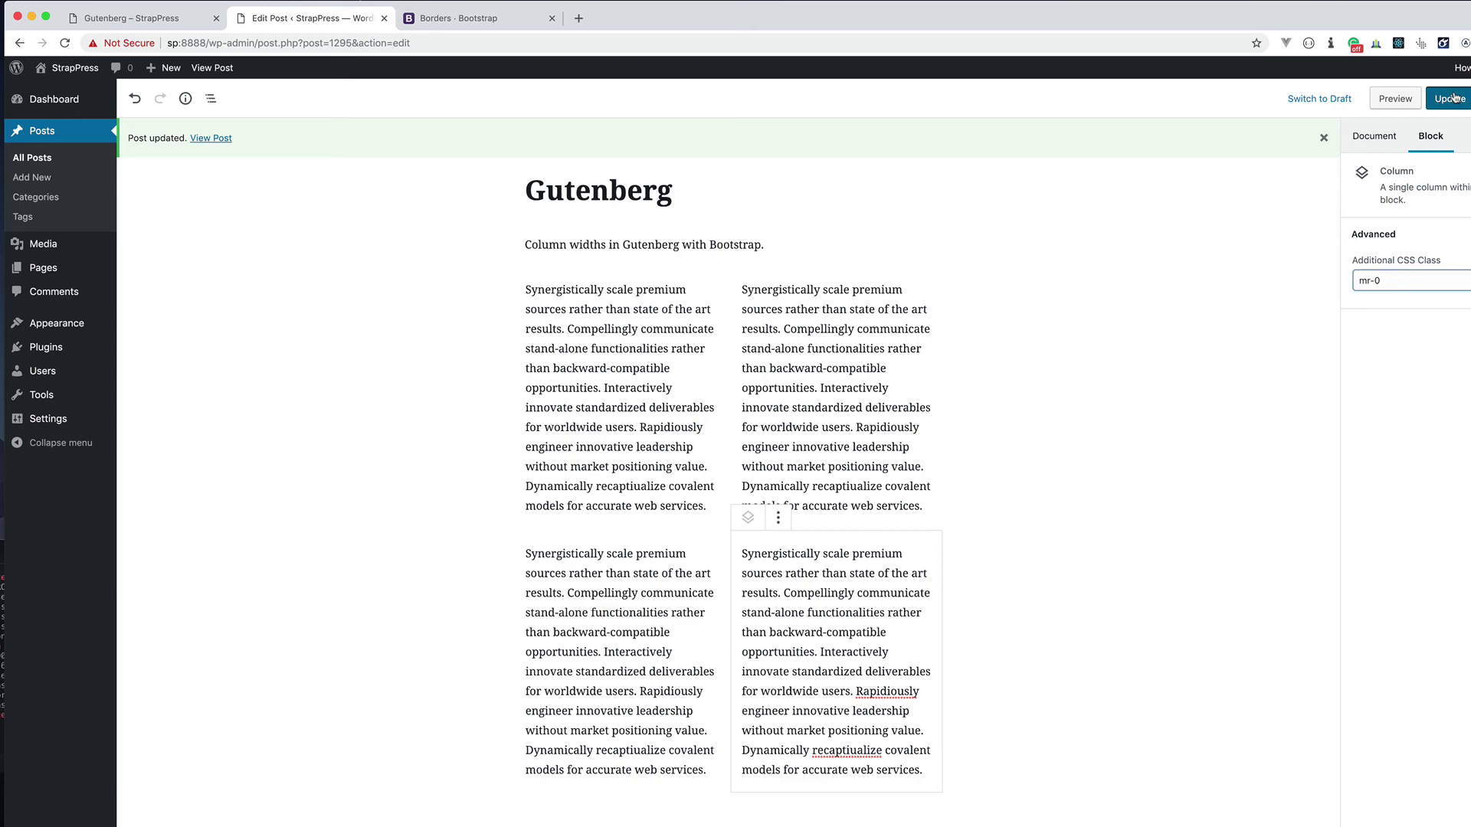
{"action": "left_click", "coordinate": [144, 18]}
{"action": "left_click", "coordinate": [63, 43]}
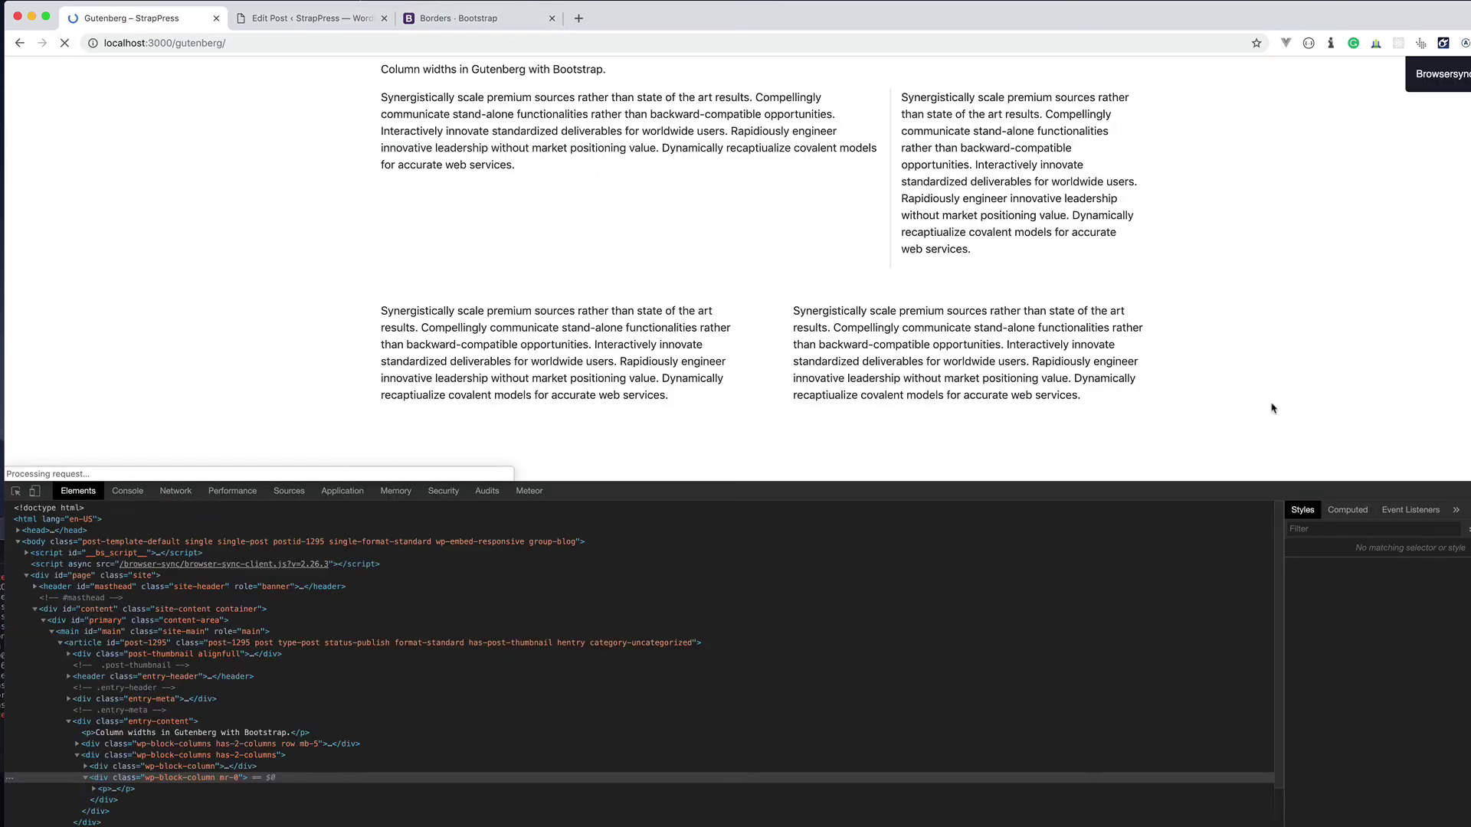
{"action": "key", "text": "super+alt+i"}
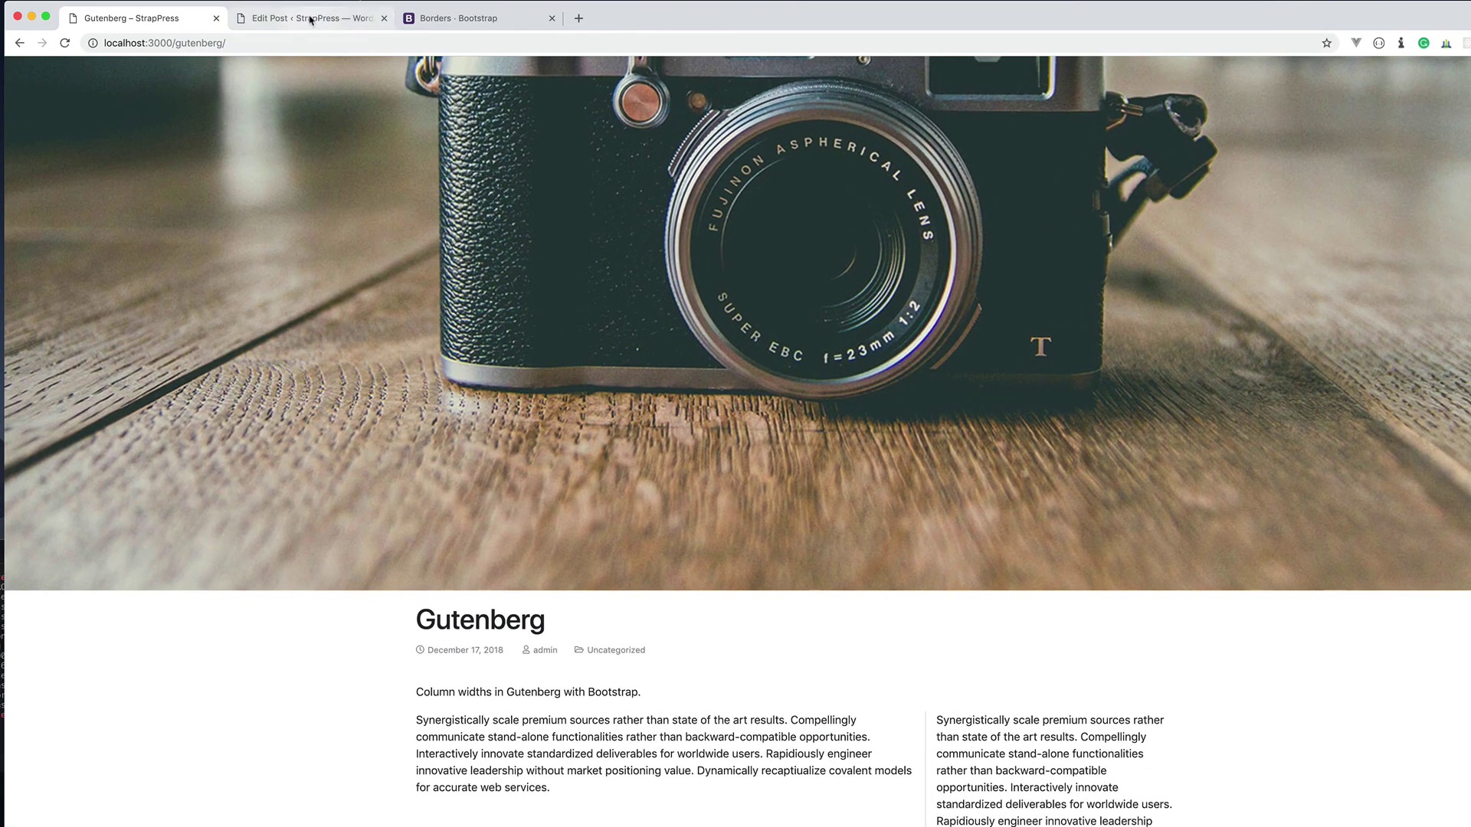
Change the lower right column's class from mr-0 to ml-0 and save the post.
{"action": "left_click", "coordinate": [307, 17]}
{"action": "left_click", "coordinate": [1438, 281]}
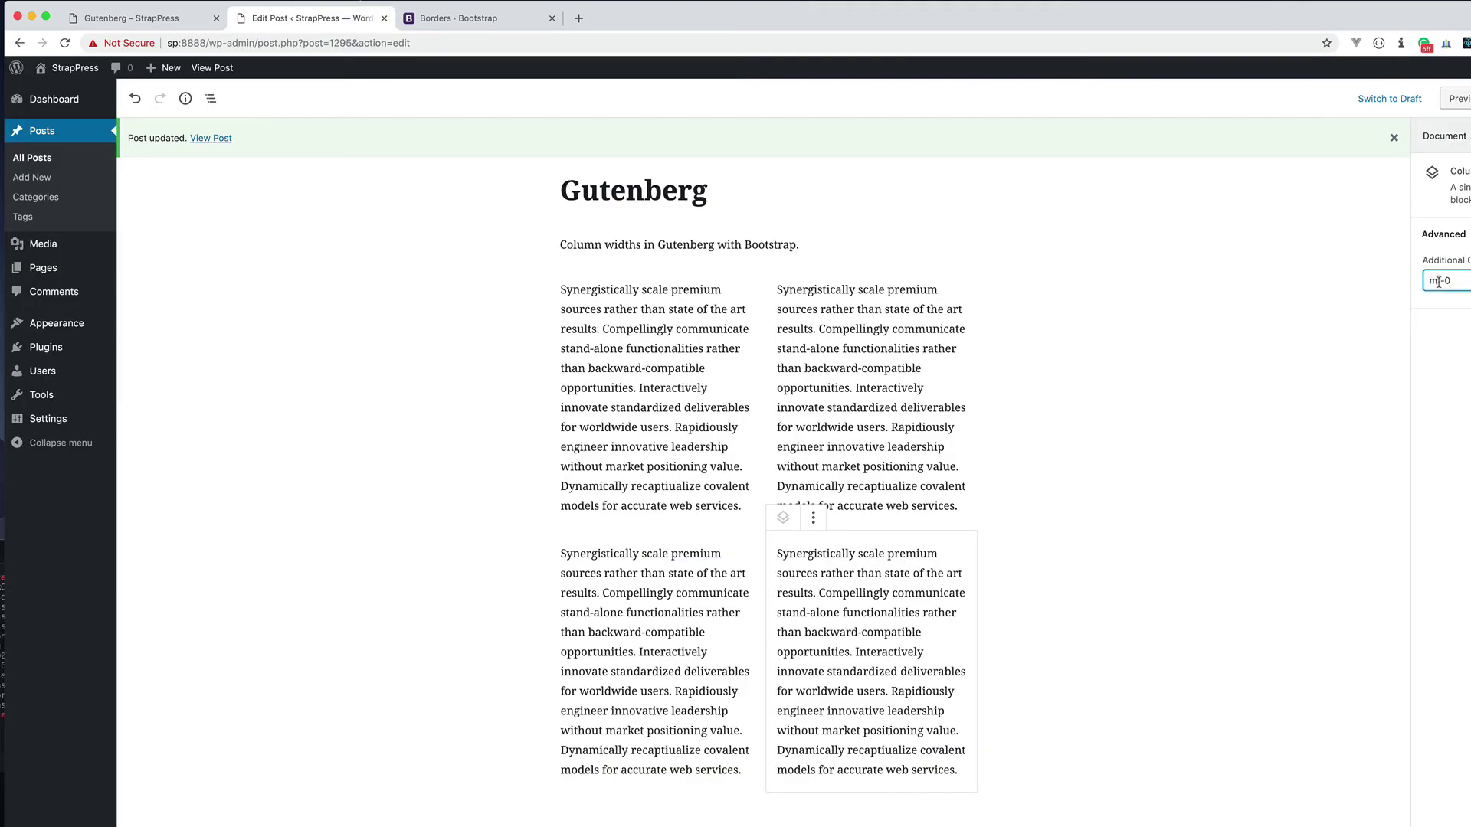
{"action": "key", "text": "Delete"}
{"action": "type", "text": "l"}
{"action": "key", "text": "ctrl+s"}
Reload the live post and test its layout at narrow and full window widths.
{"action": "left_click", "coordinate": [111, 22]}
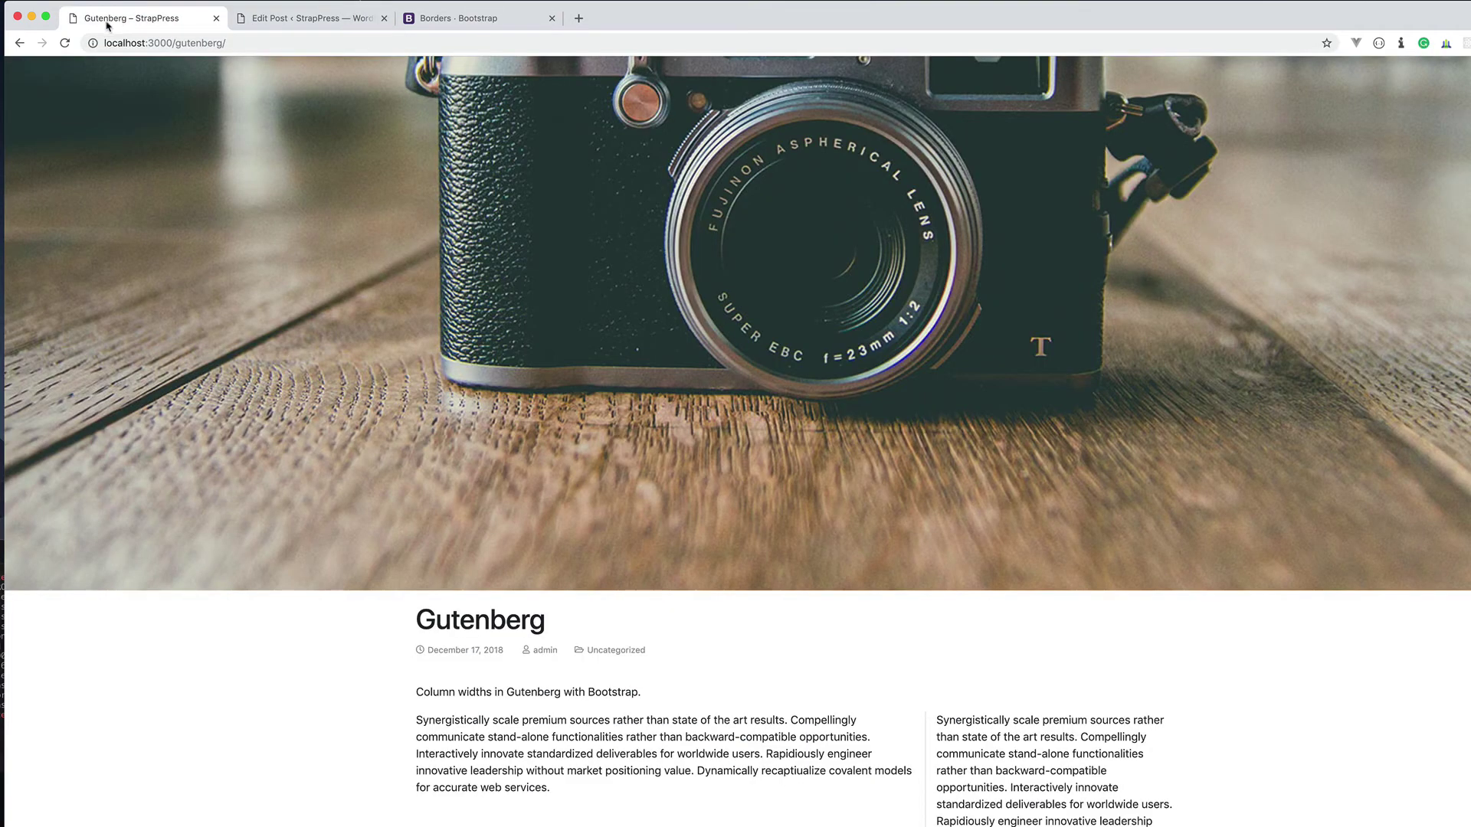
{"action": "left_click", "coordinate": [59, 46]}
{"action": "scroll", "coordinate": [1379, 695], "scroll_direction": "down", "scroll_amount": 5}
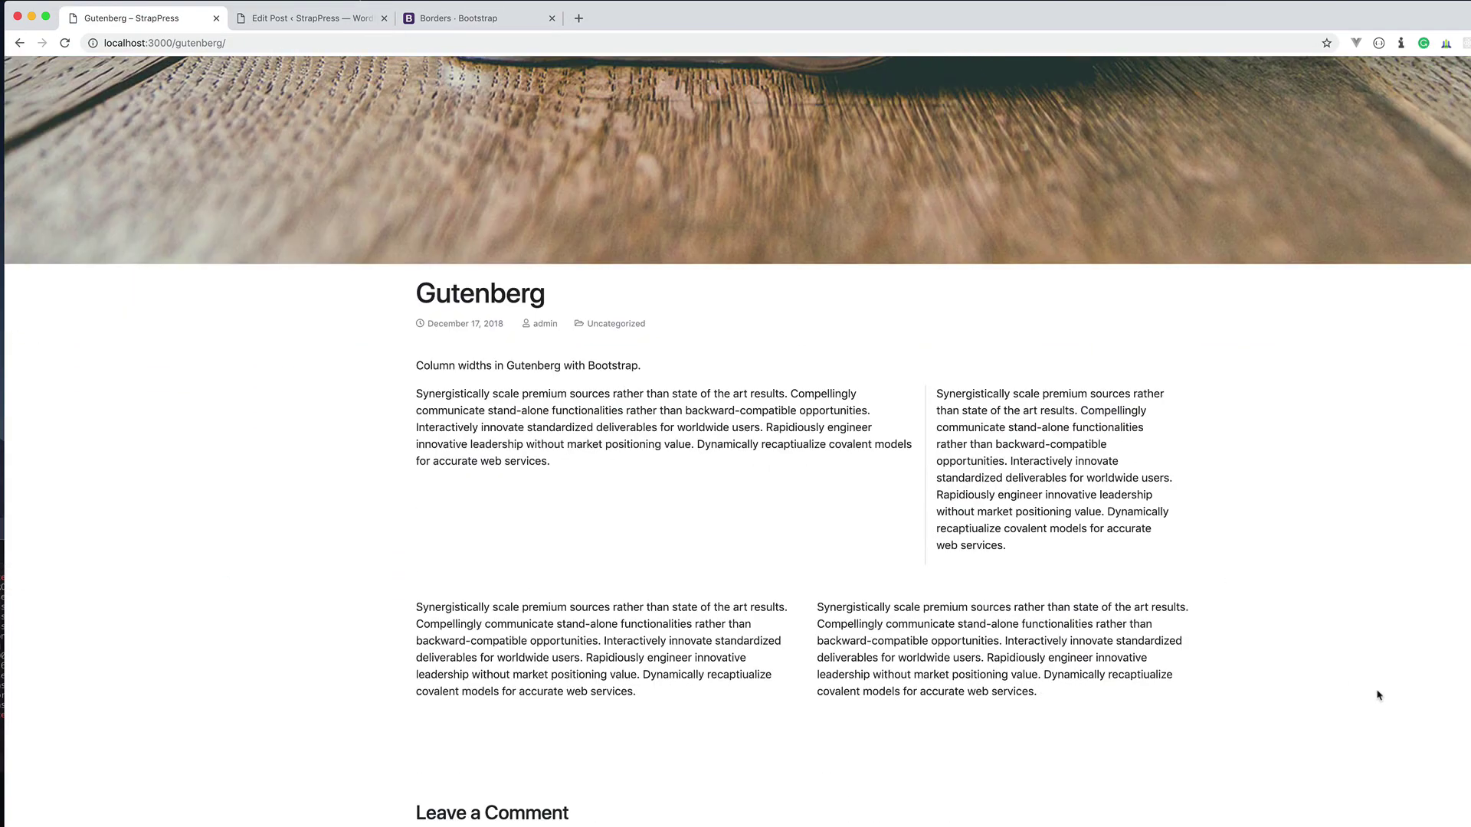
{"action": "left_click_drag", "start_coordinate": [1468, 824], "coordinate": [534, 811]}
{"action": "scroll", "coordinate": [289, 462], "scroll_direction": "up", "scroll_amount": 3}
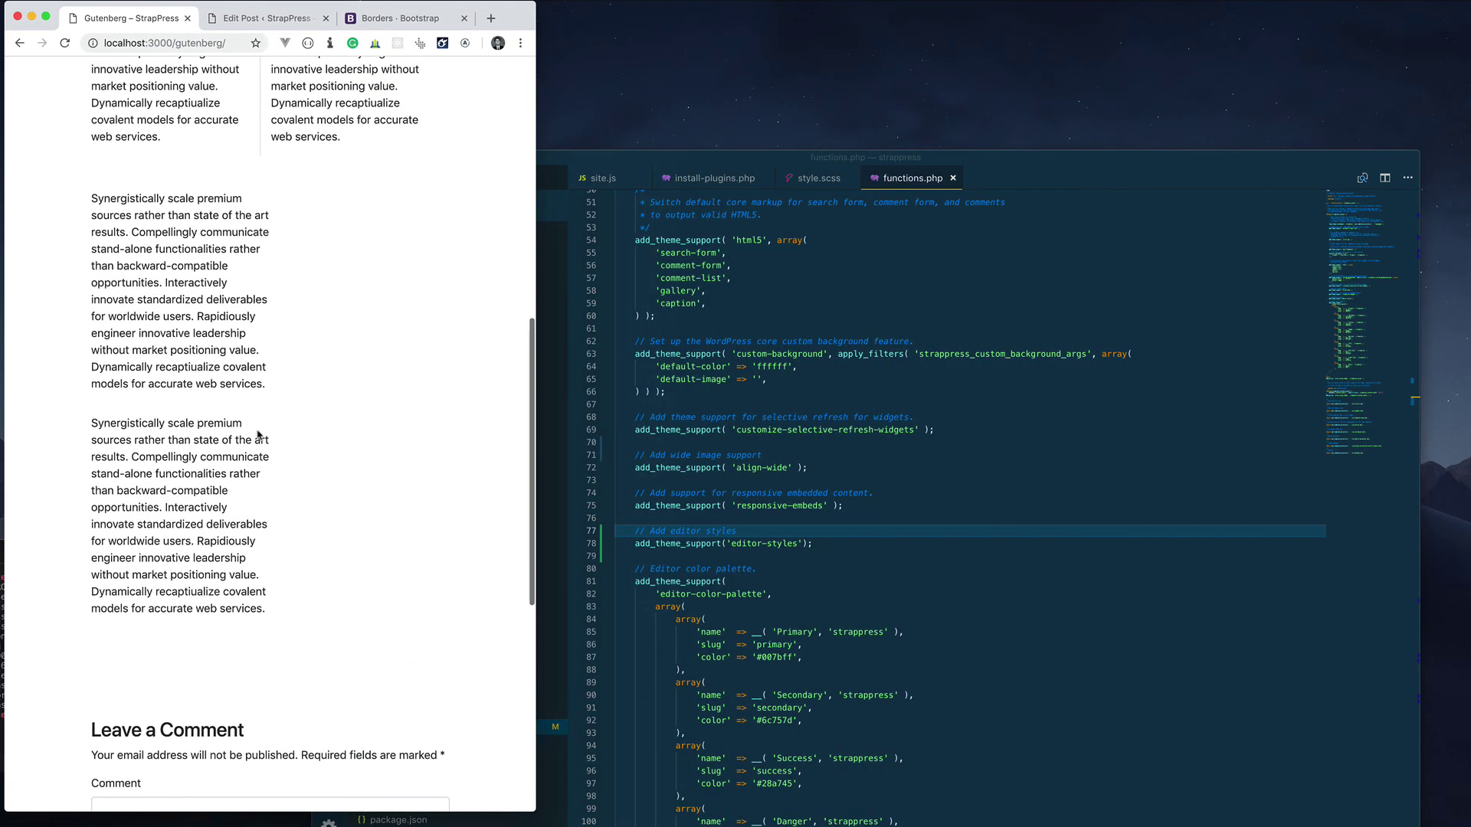
{"action": "scroll", "coordinate": [118, 400], "scroll_direction": "up", "scroll_amount": 2}
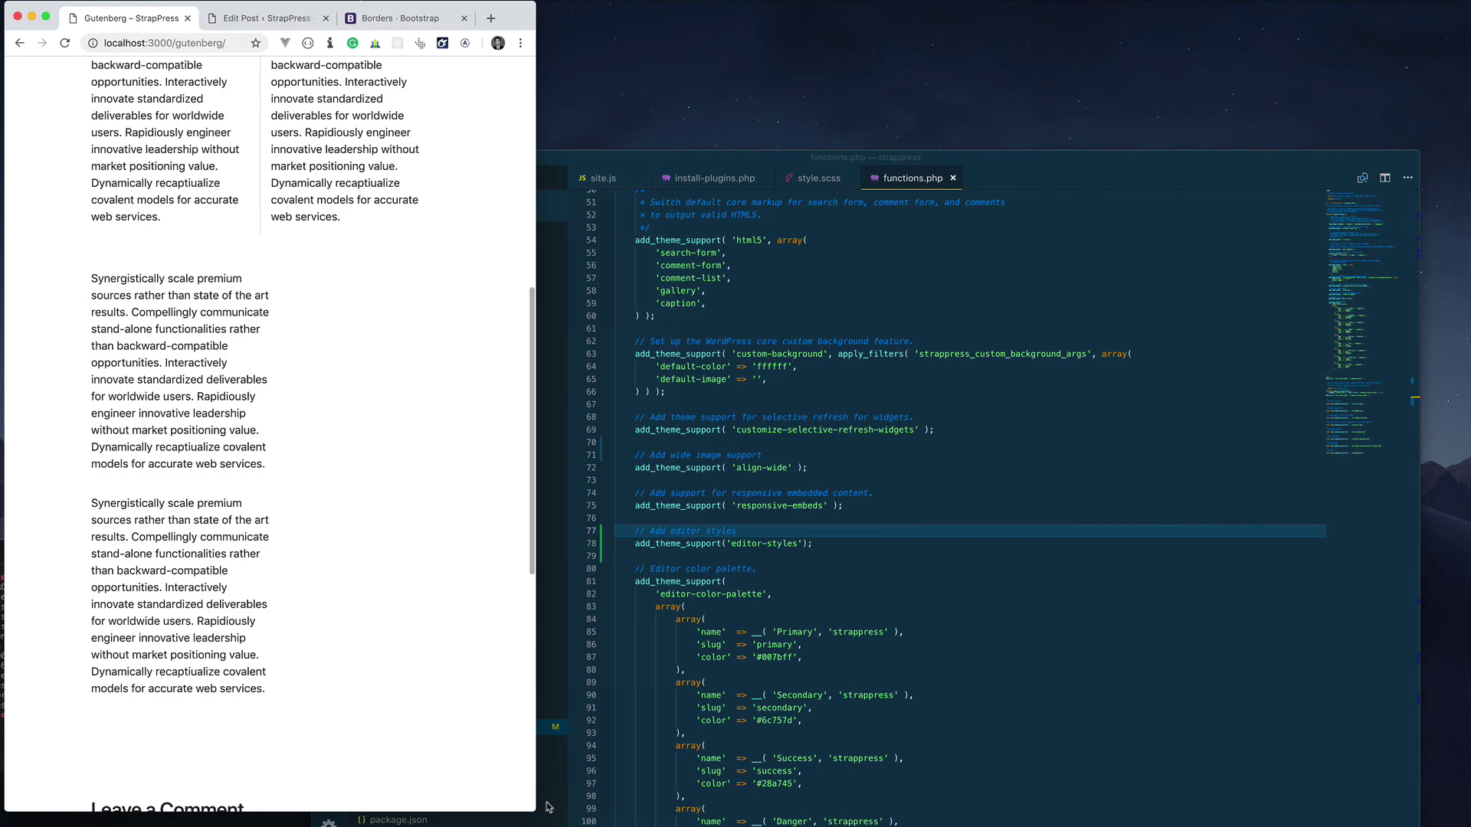
{"action": "left_click_drag", "start_coordinate": [551, 805], "coordinate": [1468, 824]}
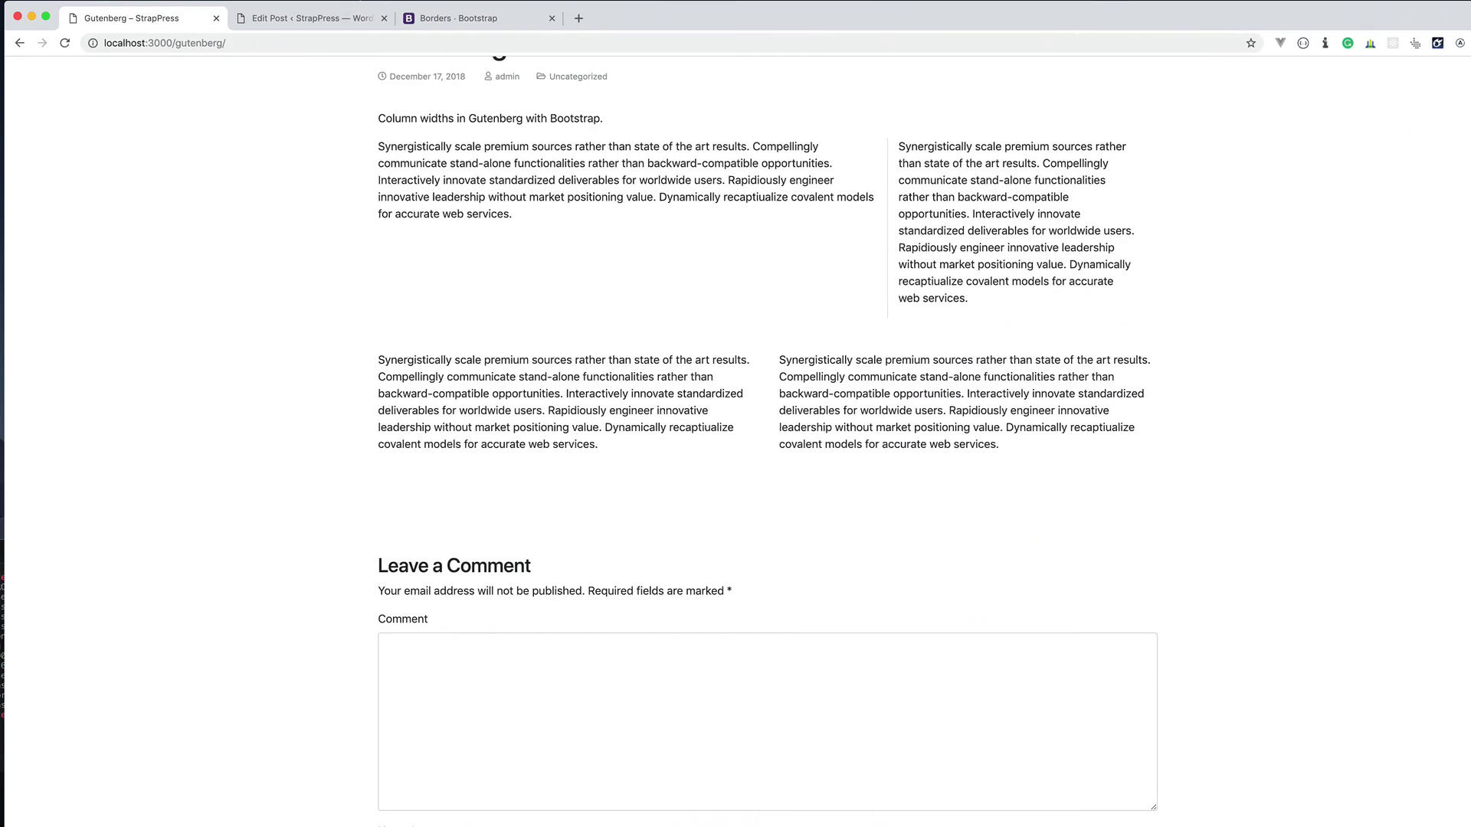
{"action": "scroll", "coordinate": [603, 408], "scroll_direction": "up", "scroll_amount": 3}
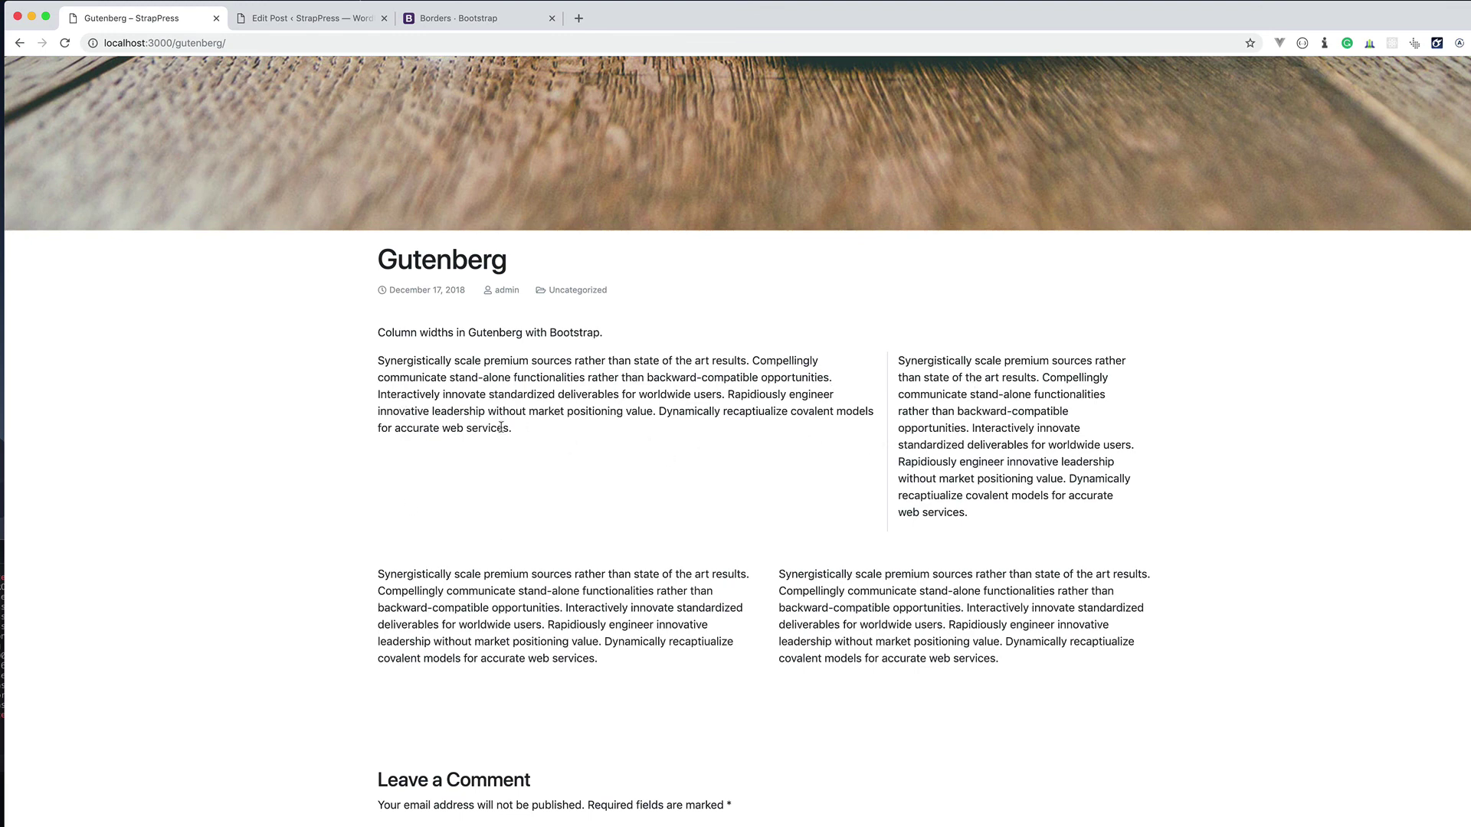
{"action": "scroll", "coordinate": [492, 426], "scroll_direction": "up", "scroll_amount": 1}
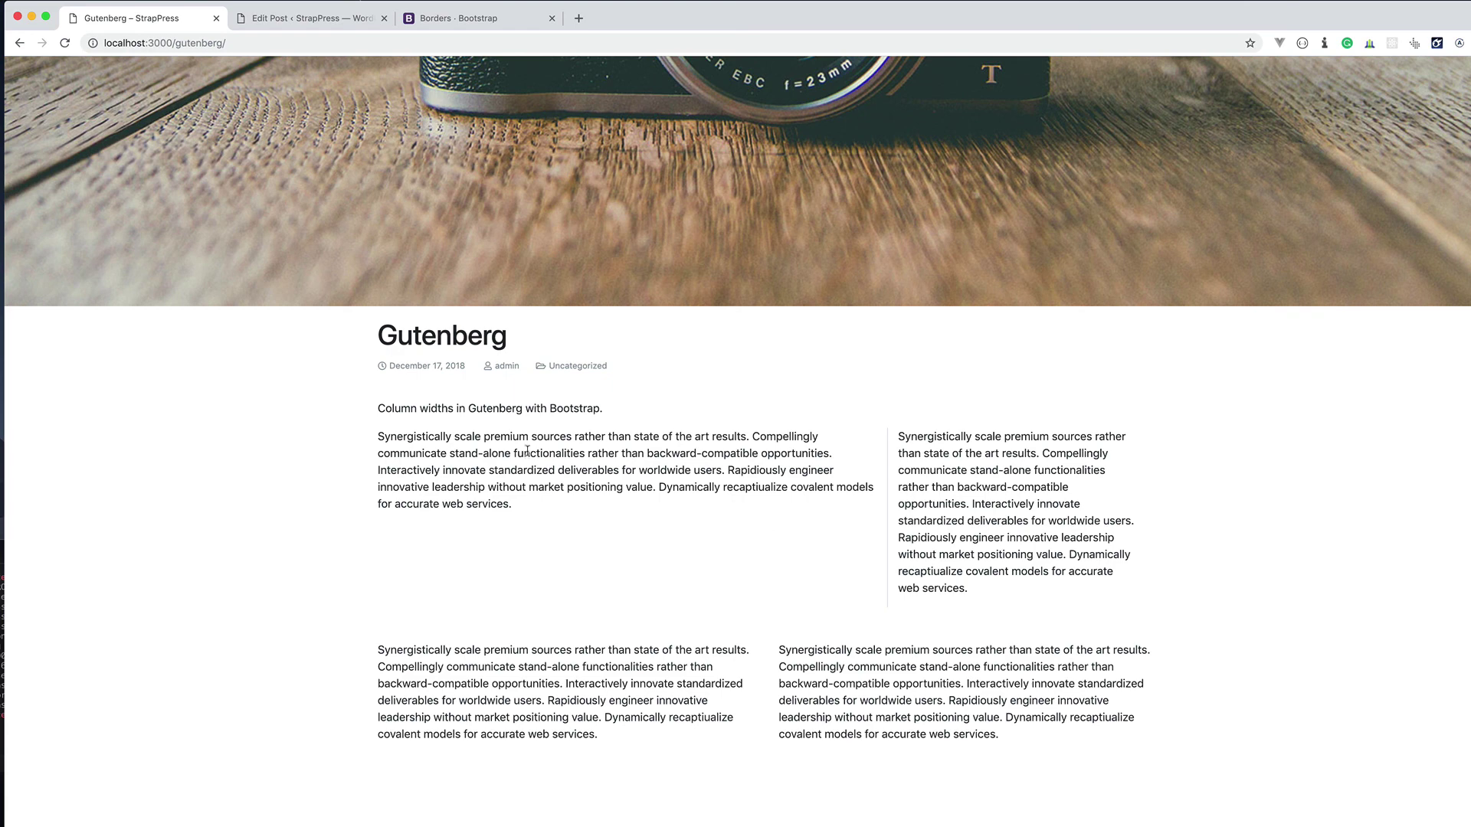
{"action": "scroll", "coordinate": [1090, 517], "scroll_direction": "down", "scroll_amount": 1}
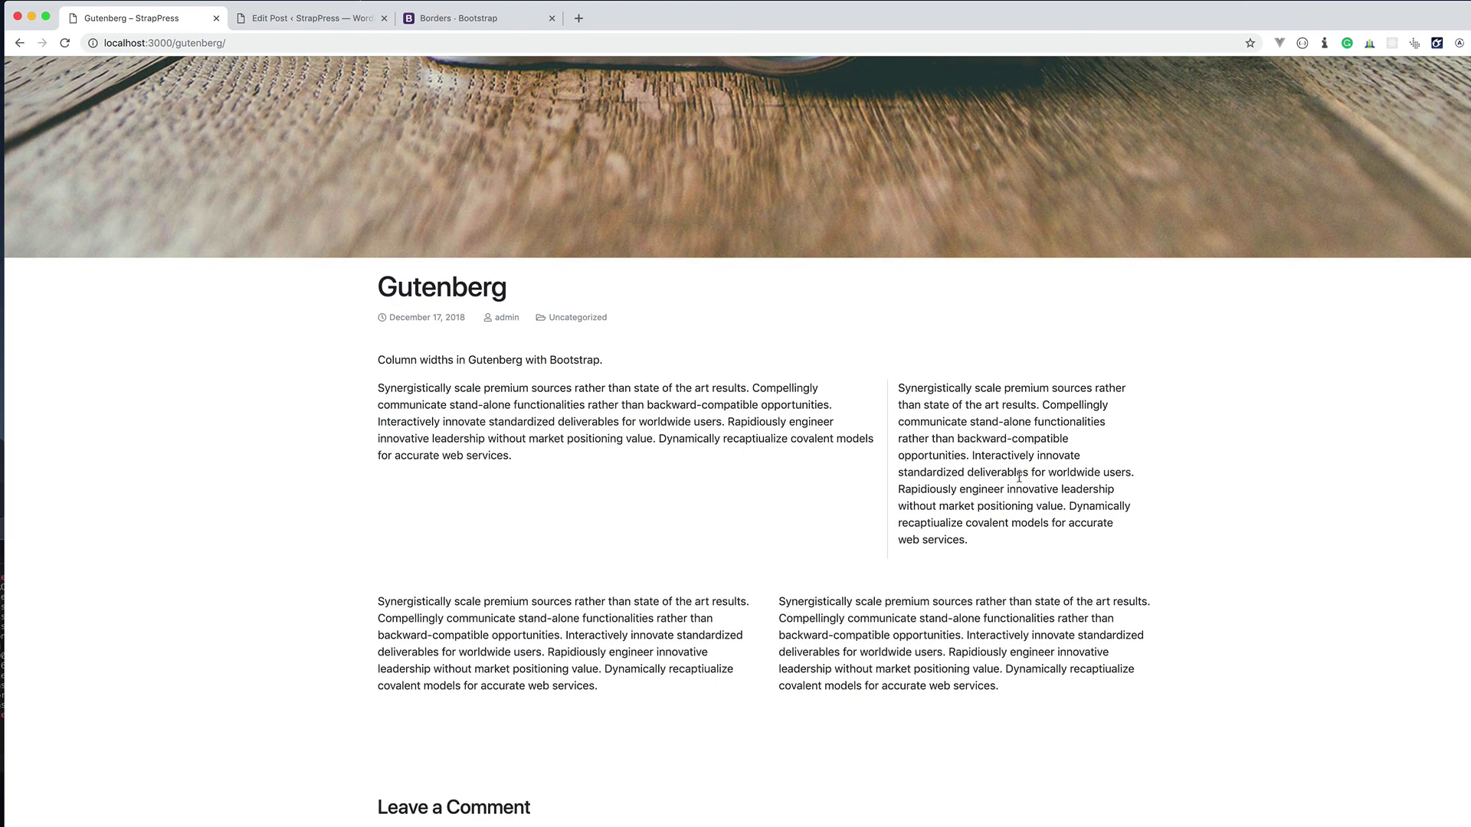
{"action": "scroll", "coordinate": [931, 582], "scroll_direction": "down", "scroll_amount": 2}
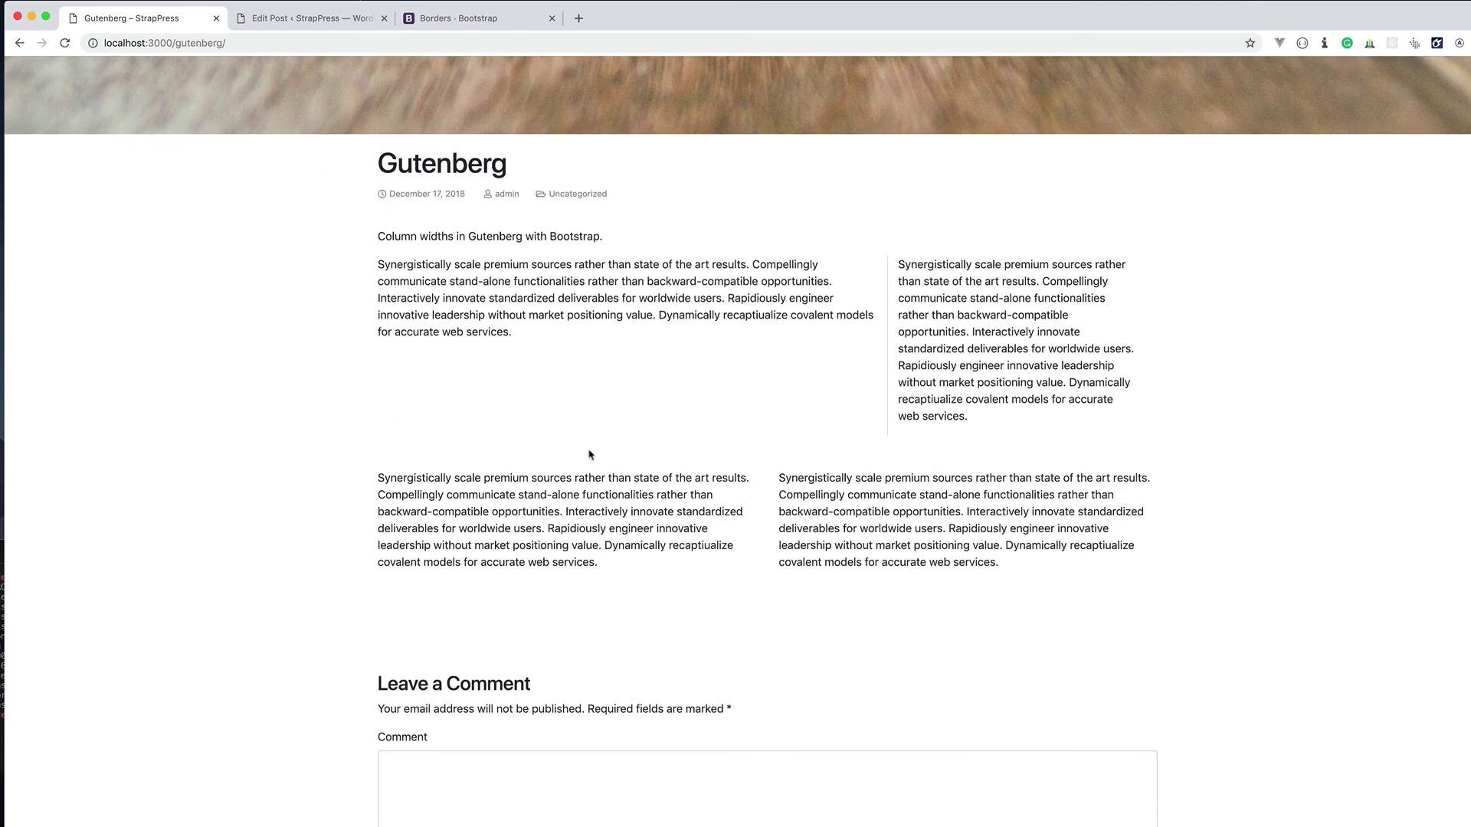
{"action": "scroll", "coordinate": [592, 456], "scroll_direction": "up", "scroll_amount": 2}
{"action": "scroll", "coordinate": [592, 513], "scroll_direction": "up", "scroll_amount": 1}
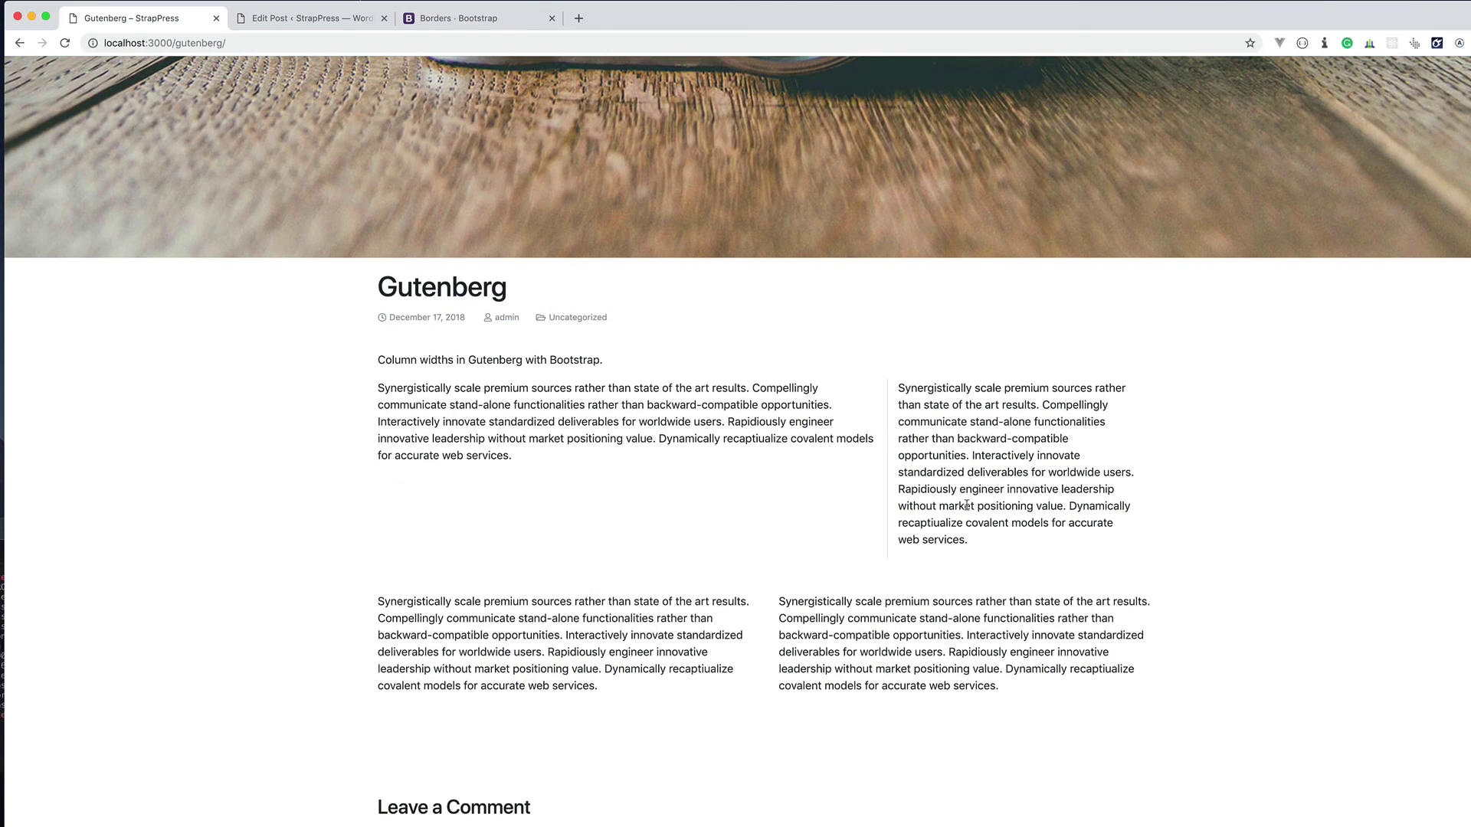
{"action": "scroll", "coordinate": [966, 505], "scroll_direction": "up", "scroll_amount": 3}
{"action": "scroll", "coordinate": [966, 505], "scroll_direction": "up", "scroll_amount": 7}
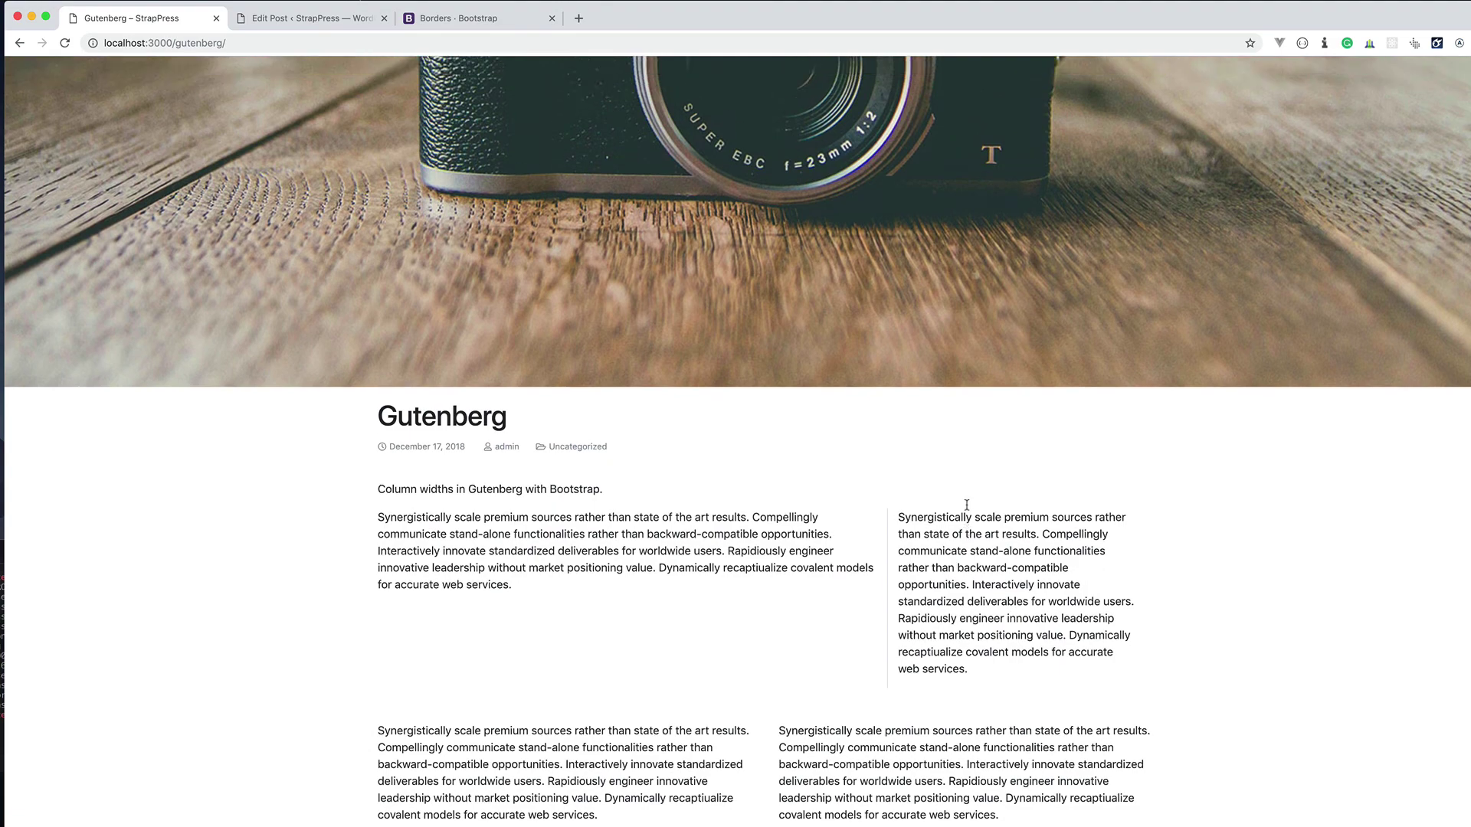